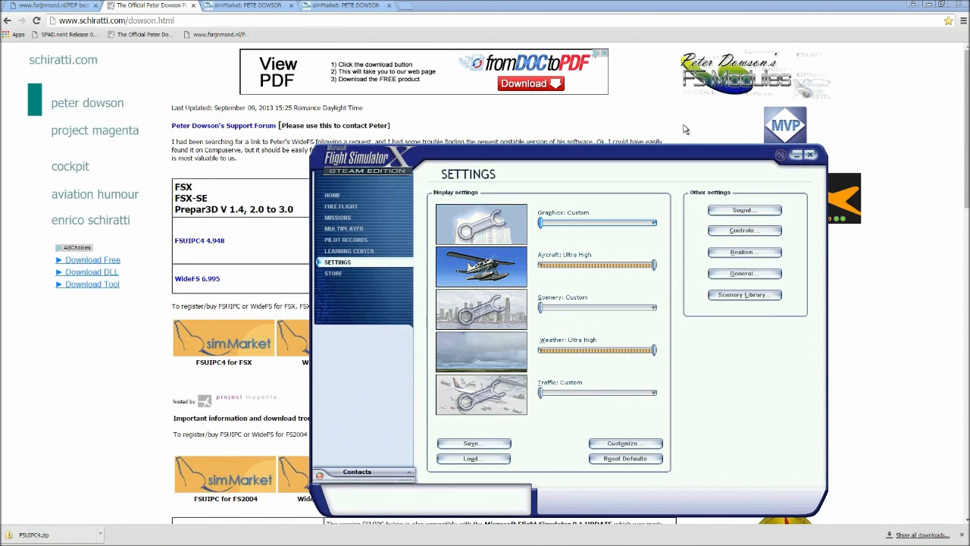
Step: Minimise the web browser and PDF reader windows and place the Flight Simulator window near the middle of the desktop
{"action": "left_click_drag", "start_coordinate": [564, 158], "coordinate": [421, 126]}
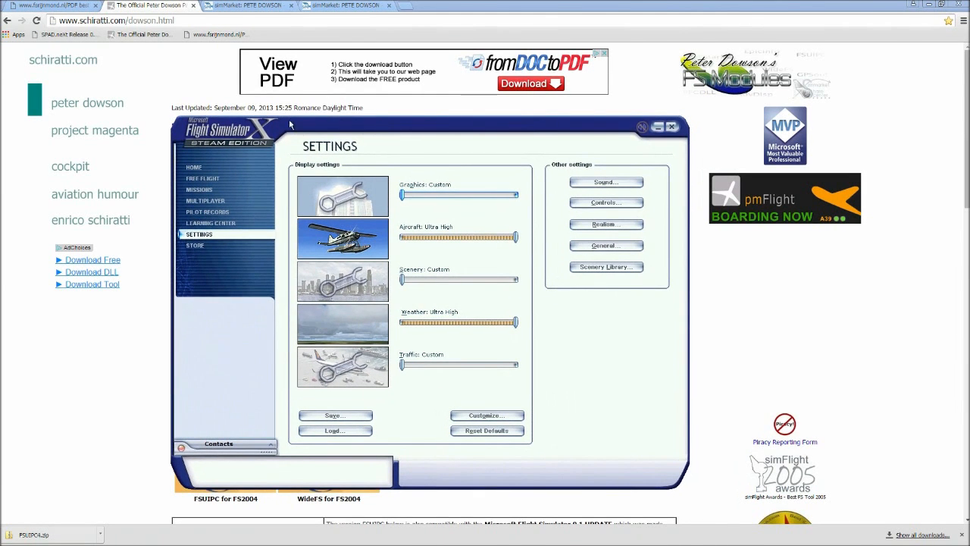
{"action": "left_click", "coordinate": [929, 9]}
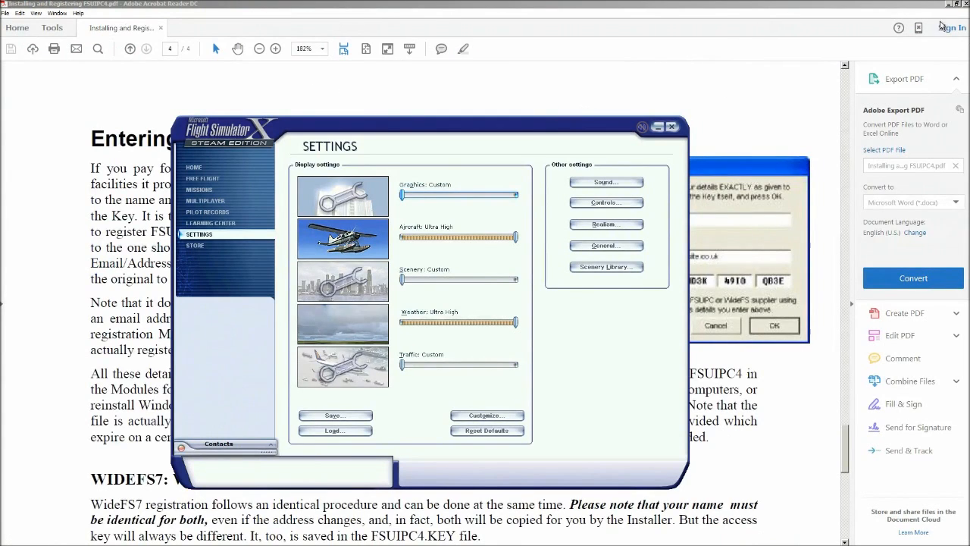
{"action": "left_click", "coordinate": [948, 4]}
{"action": "left_click", "coordinate": [829, 196]}
{"action": "left_click_drag", "start_coordinate": [553, 130], "coordinate": [588, 130]}
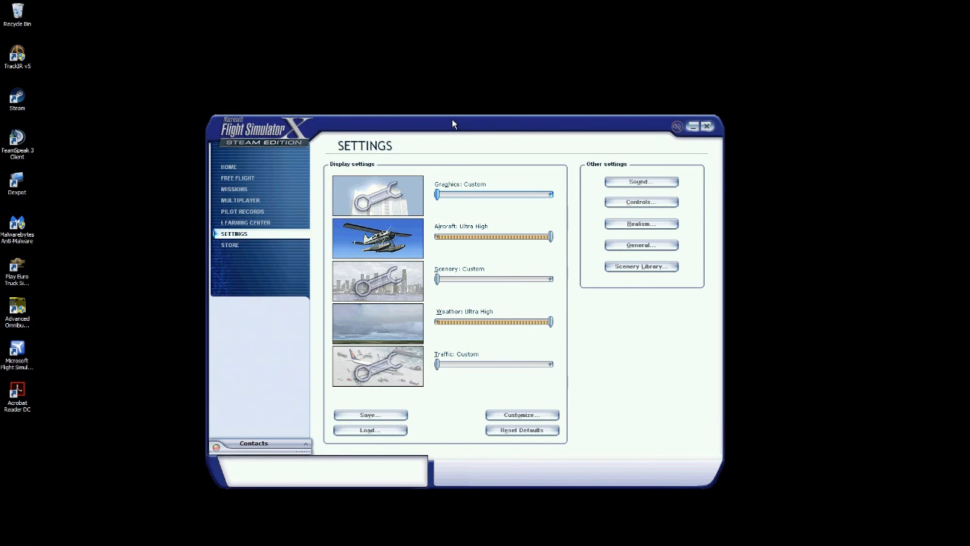
{"action": "left_click_drag", "start_coordinate": [452, 118], "coordinate": [458, 117]}
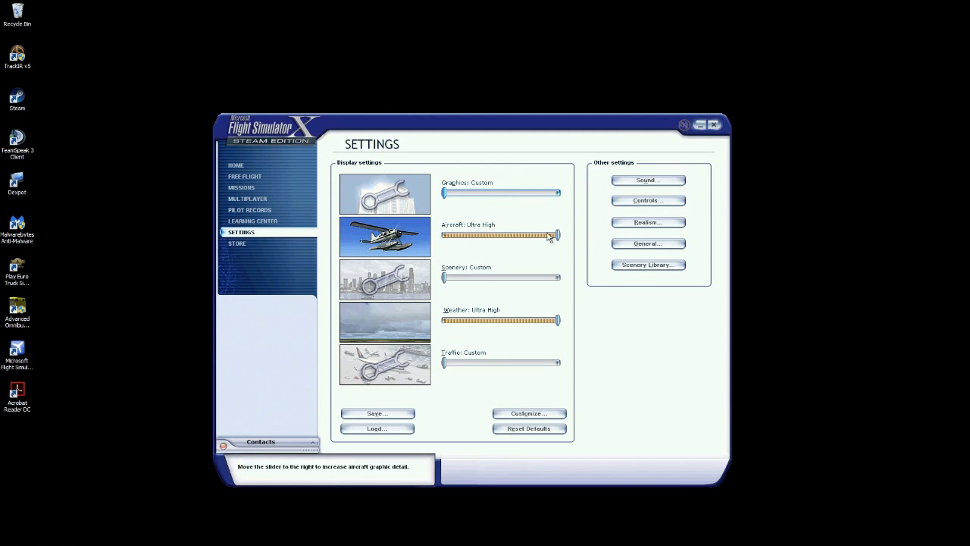
Step: Accept the Sound settings as they are and turn off Pause on task switch in the General settings
{"action": "left_click", "coordinate": [655, 185]}
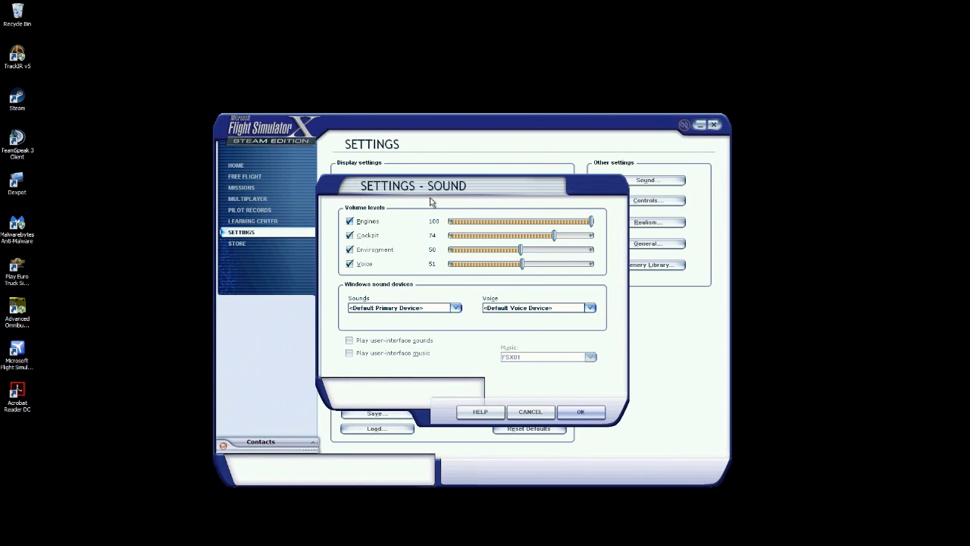
{"action": "left_click", "coordinate": [581, 413]}
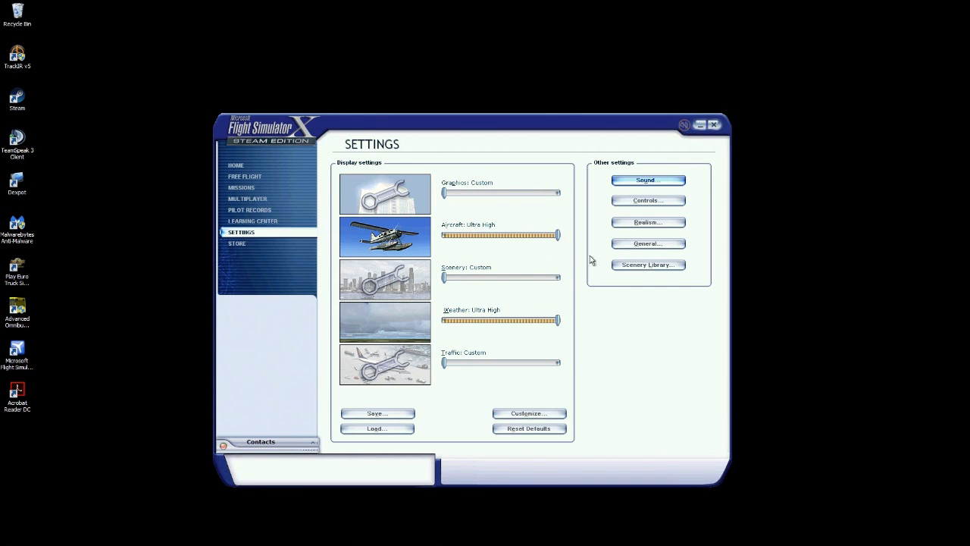
{"action": "left_click", "coordinate": [644, 244]}
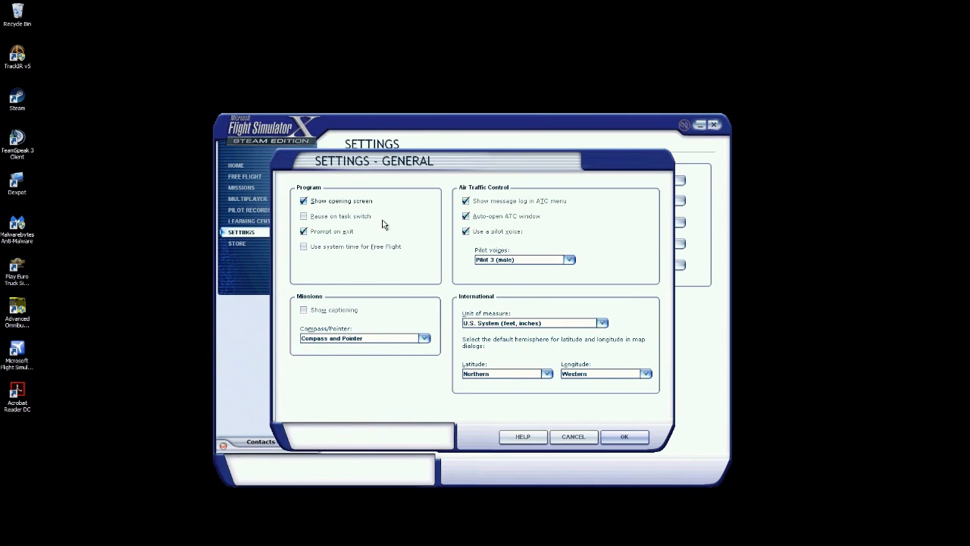
{"action": "left_click", "coordinate": [303, 218]}
{"action": "left_click", "coordinate": [626, 439]}
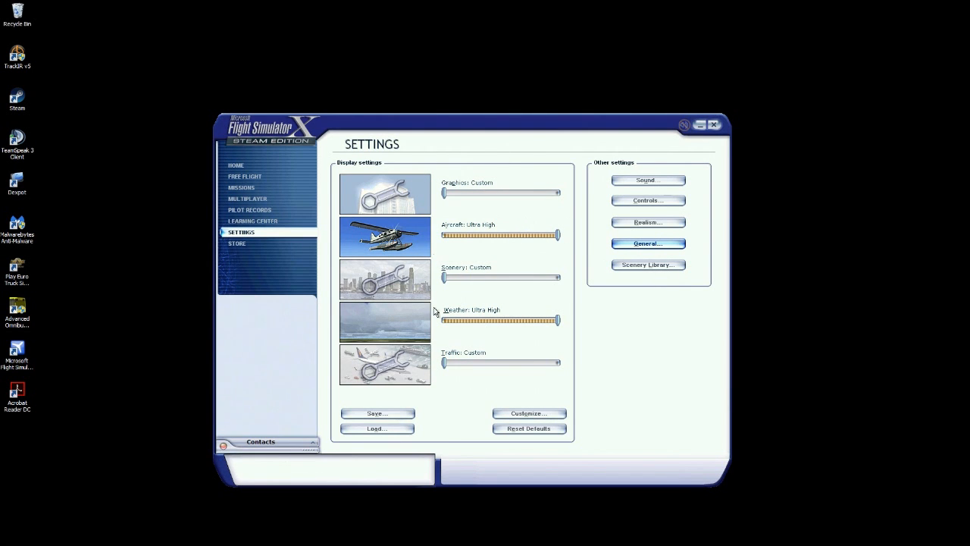
Step: Select the 1920x1080x32 full screen resolution in the custom graphics display settings and review the aircraft display options
{"action": "left_click", "coordinate": [523, 415]}
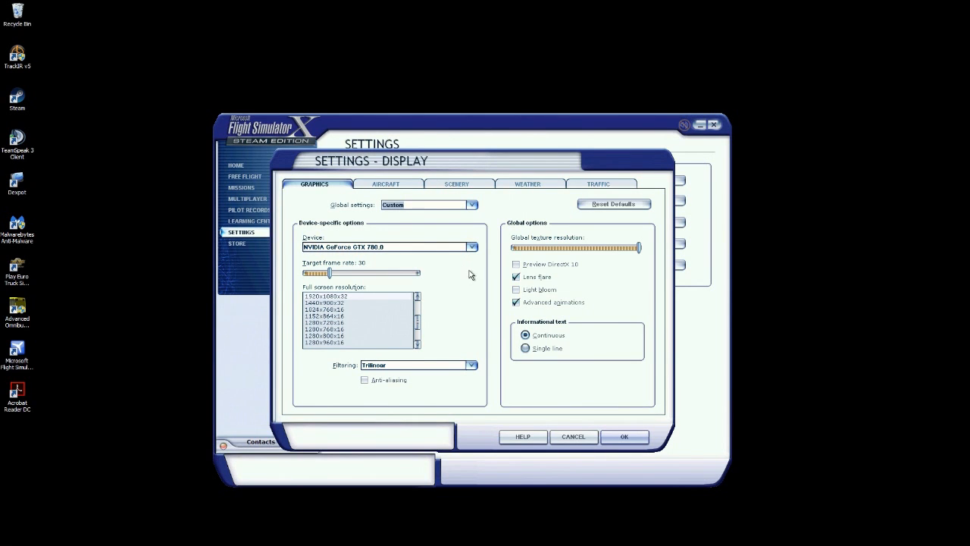
{"action": "left_click", "coordinate": [312, 297]}
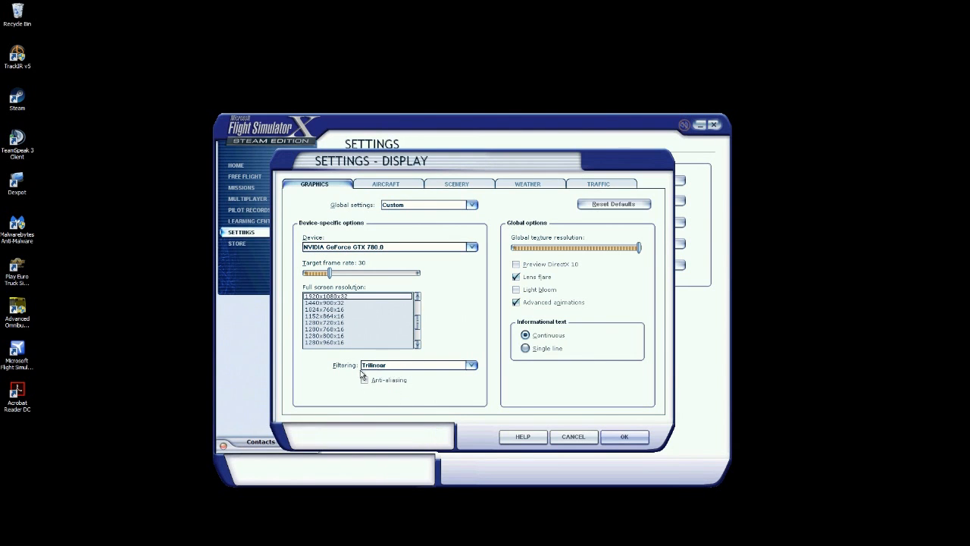
{"action": "left_click", "coordinate": [394, 190]}
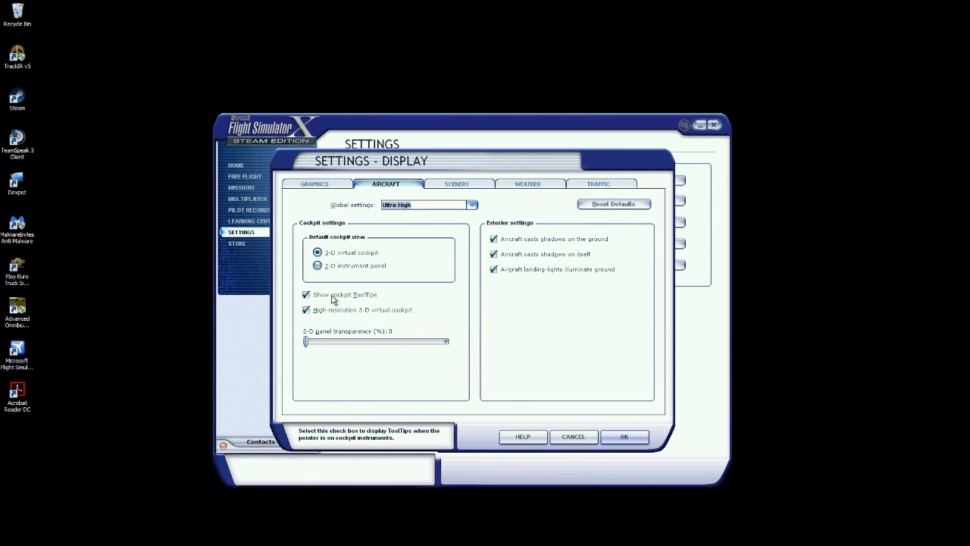
Step: Keep autogen density at Normal and scenery complexity at Extremely dense in the scenery display options
{"action": "left_click", "coordinate": [462, 188]}
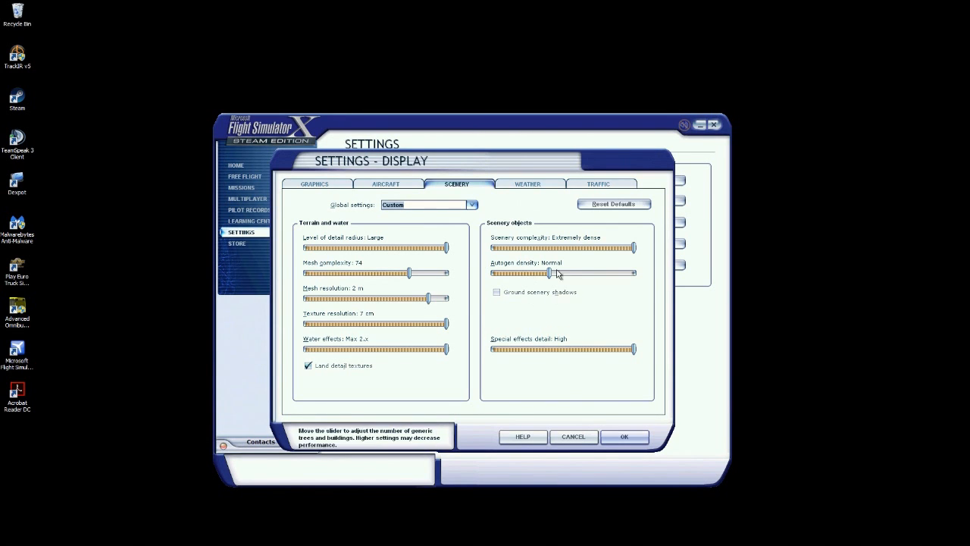
{"action": "mouse_move", "coordinate": [548, 273]}
{"action": "left_mouse_down"}
{"action": "mouse_move", "coordinate": [596, 277]}
{"action": "mouse_move", "coordinate": [548, 276]}
{"action": "left_mouse_up"}
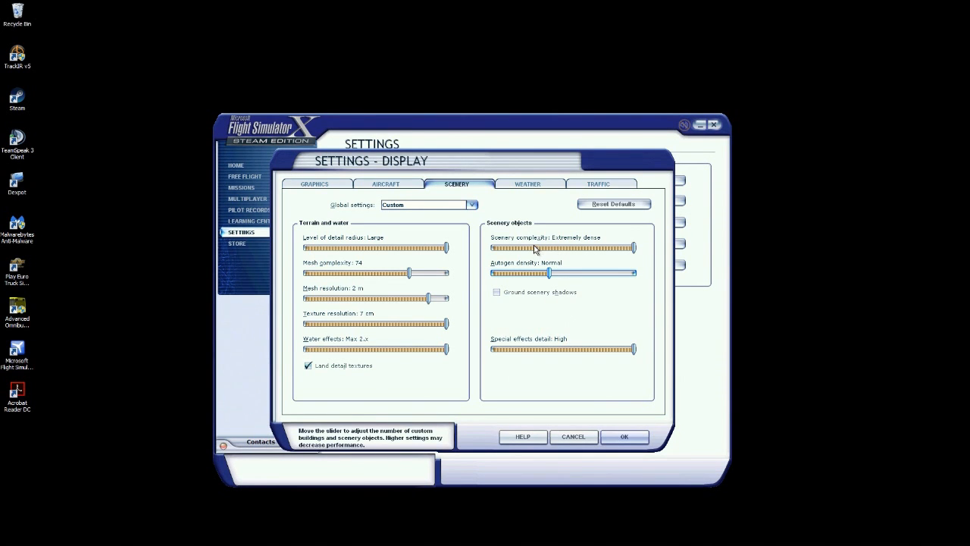
{"action": "left_click", "coordinate": [634, 249]}
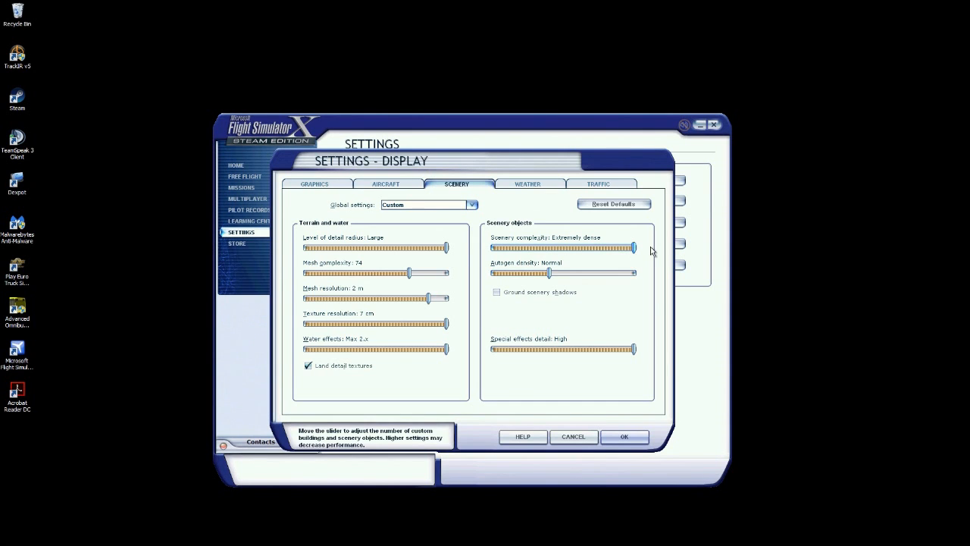
Step: Review the weather and traffic display options and accept the display settings
{"action": "left_click", "coordinate": [543, 188]}
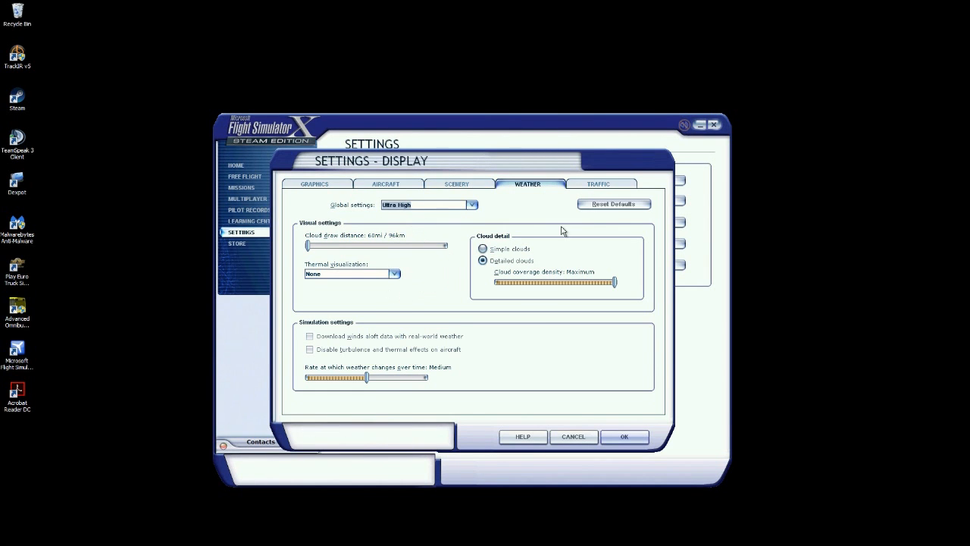
{"action": "left_click", "coordinate": [602, 185]}
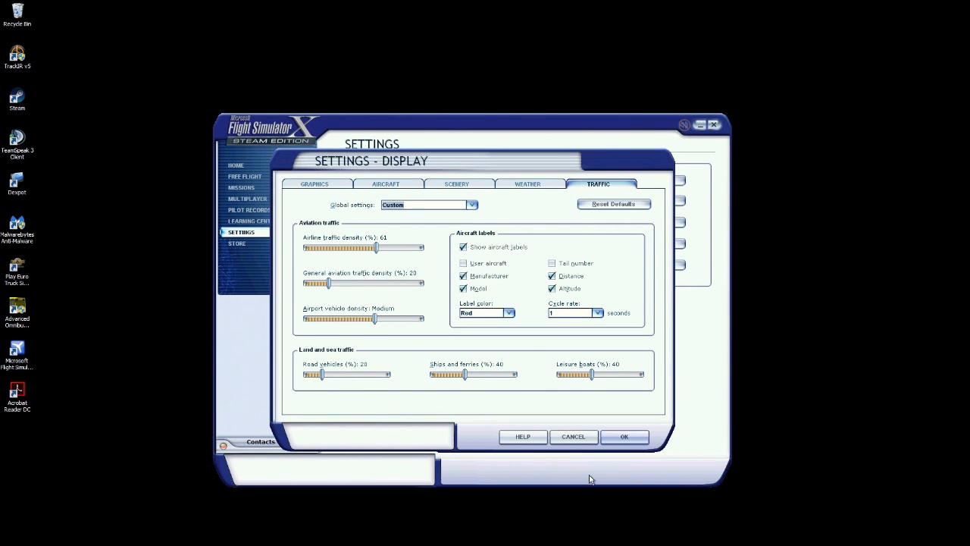
{"action": "left_click", "coordinate": [624, 436]}
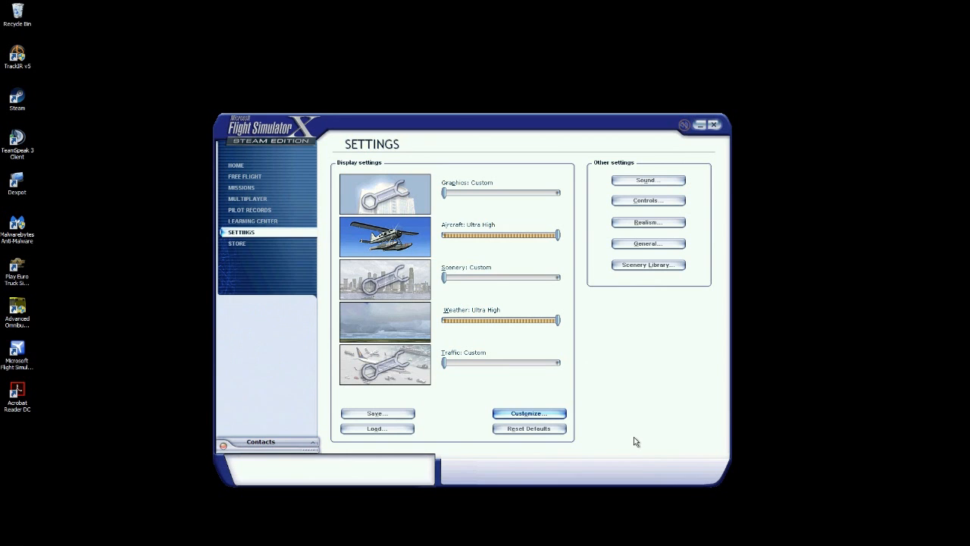
Step: Save the current settings to init_config.CFG in the Flight Simulator X Files folder, replacing the existing file
{"action": "left_click", "coordinate": [398, 416]}
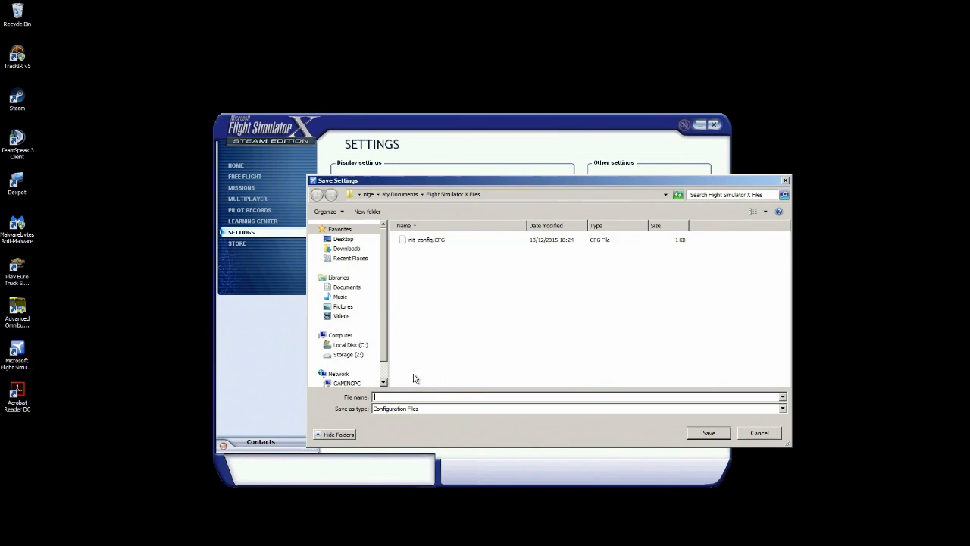
{"action": "left_click", "coordinate": [758, 433]}
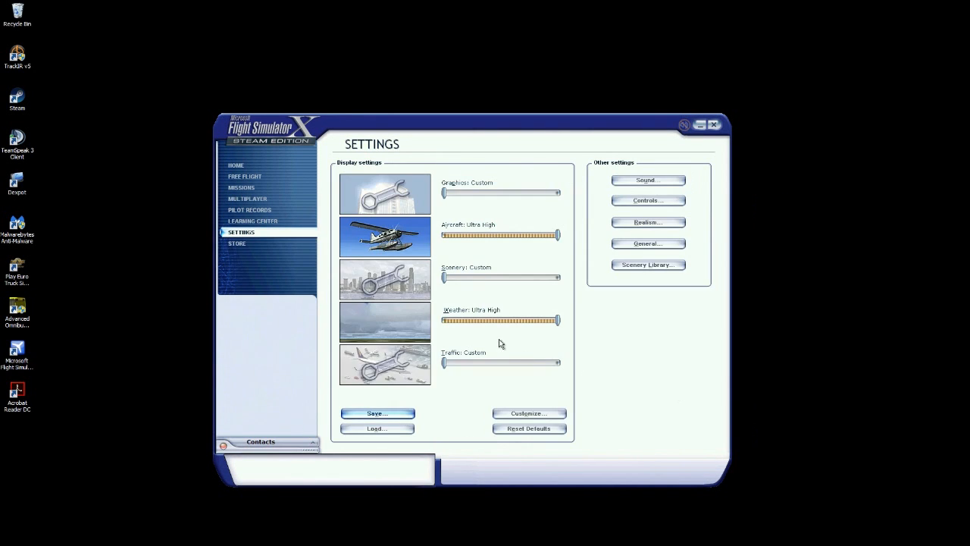
{"action": "left_click", "coordinate": [376, 413]}
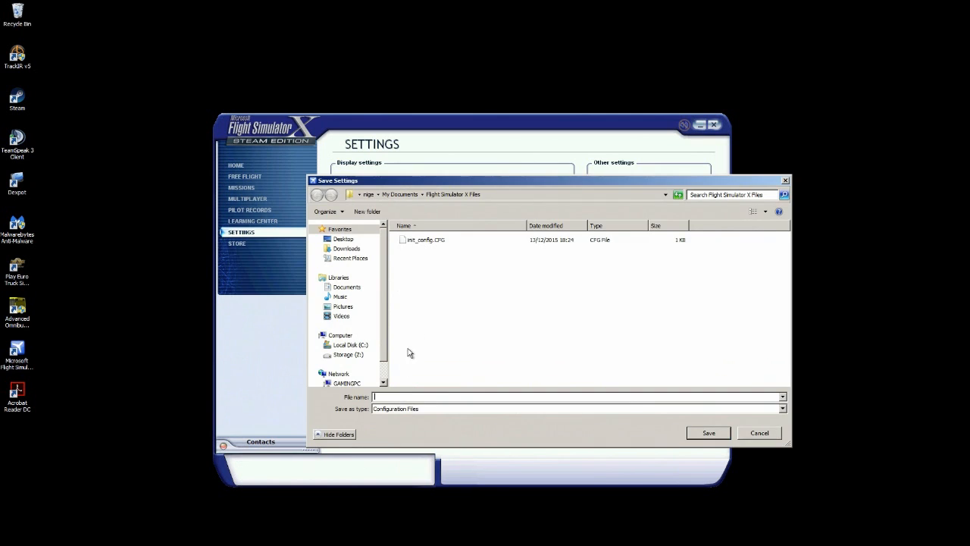
{"action": "left_click", "coordinate": [409, 244]}
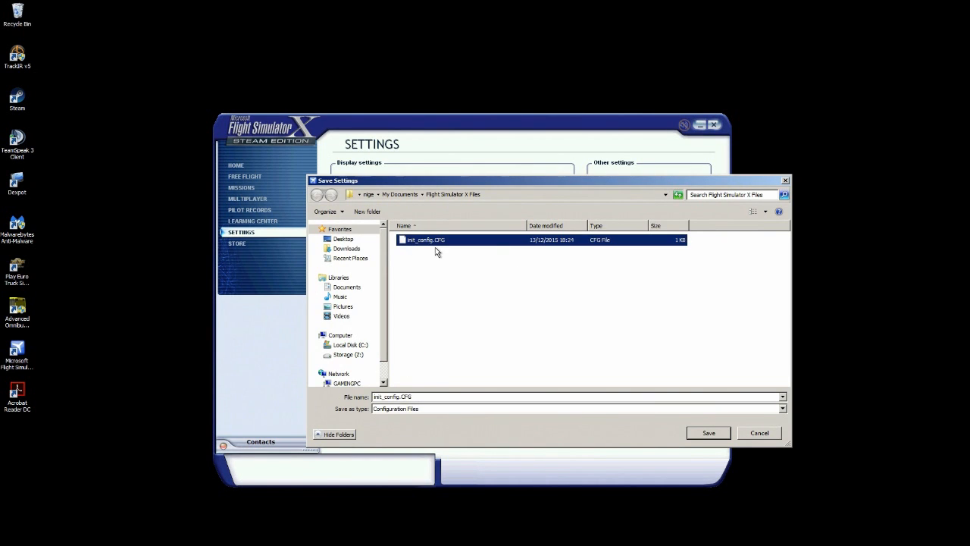
{"action": "left_click", "coordinate": [706, 432]}
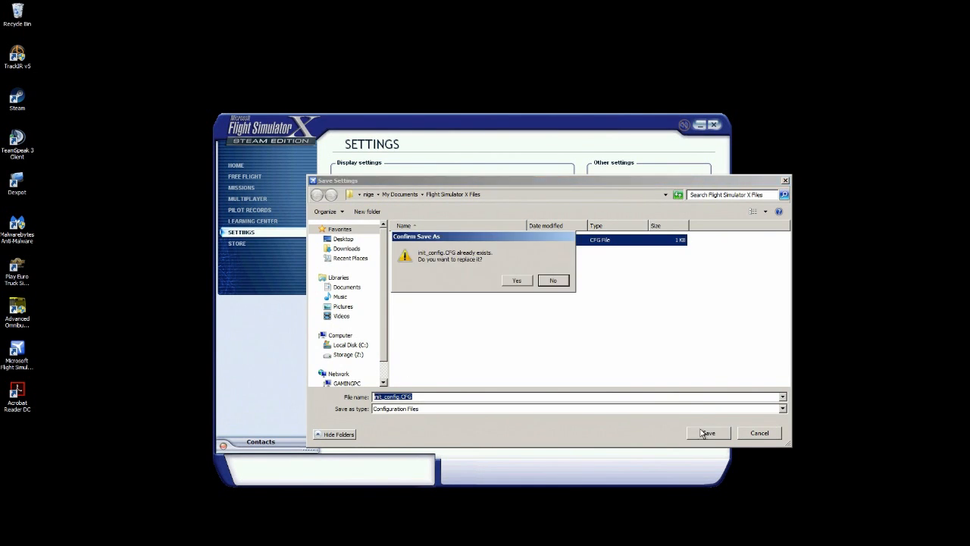
{"action": "left_click", "coordinate": [516, 280]}
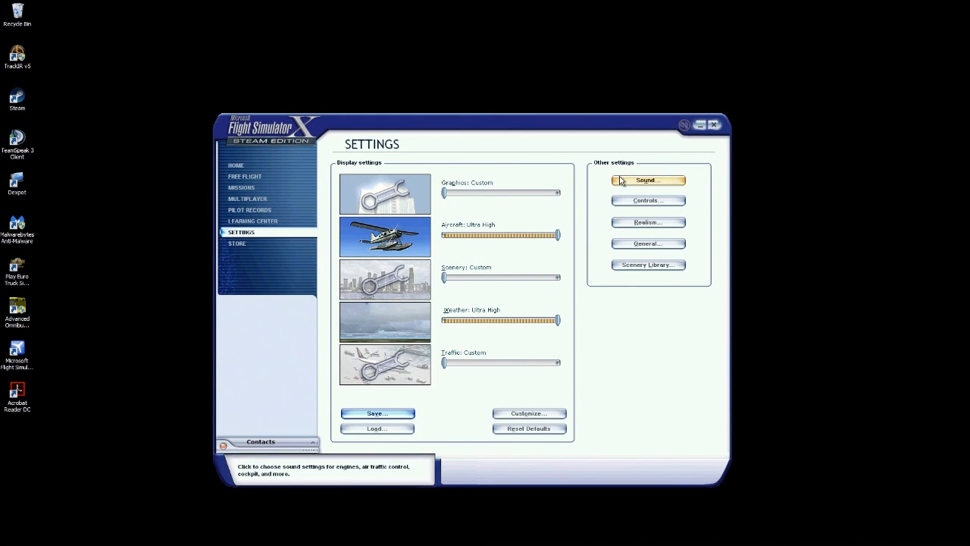
Step: Review the General, Controls and Realism settings, leaving each without making changes
{"action": "left_click", "coordinate": [648, 243]}
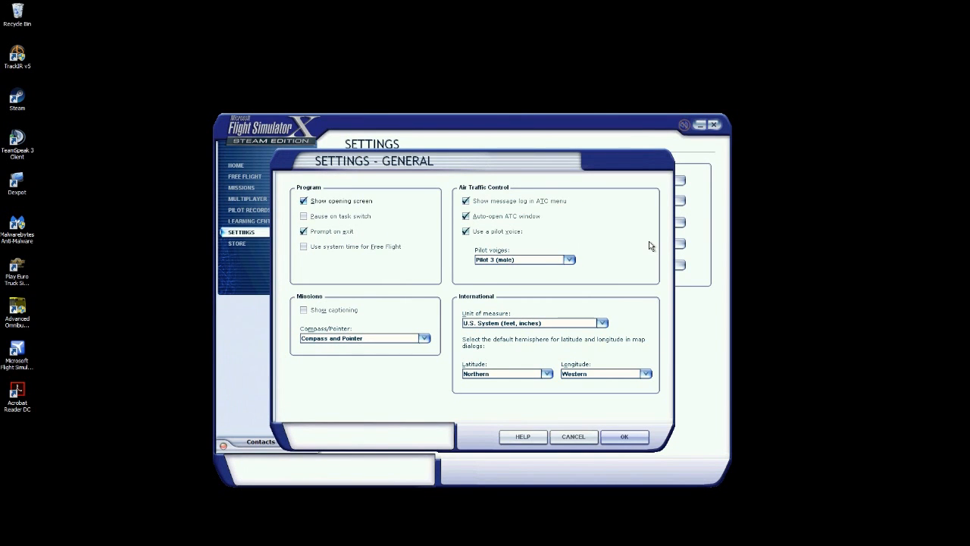
{"action": "left_click", "coordinate": [568, 441]}
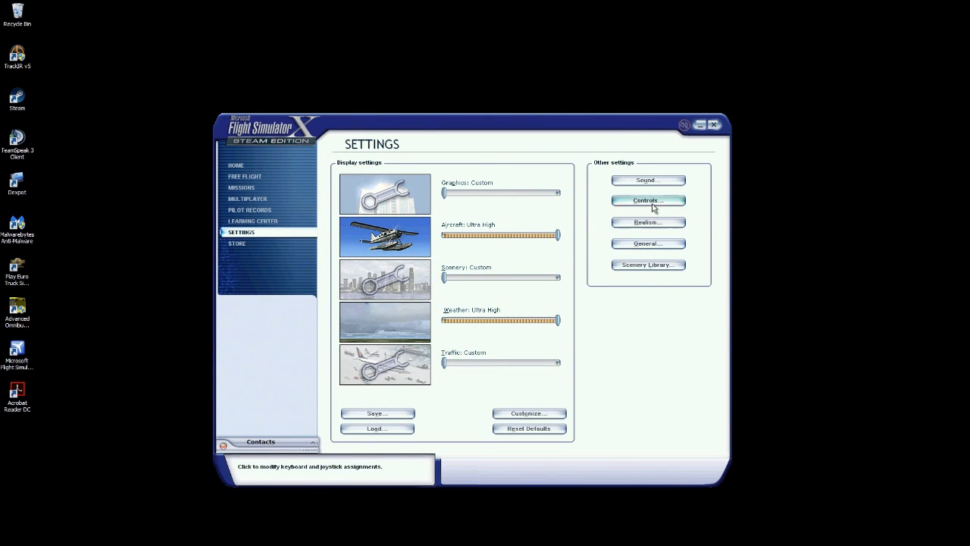
{"action": "left_click", "coordinate": [651, 205]}
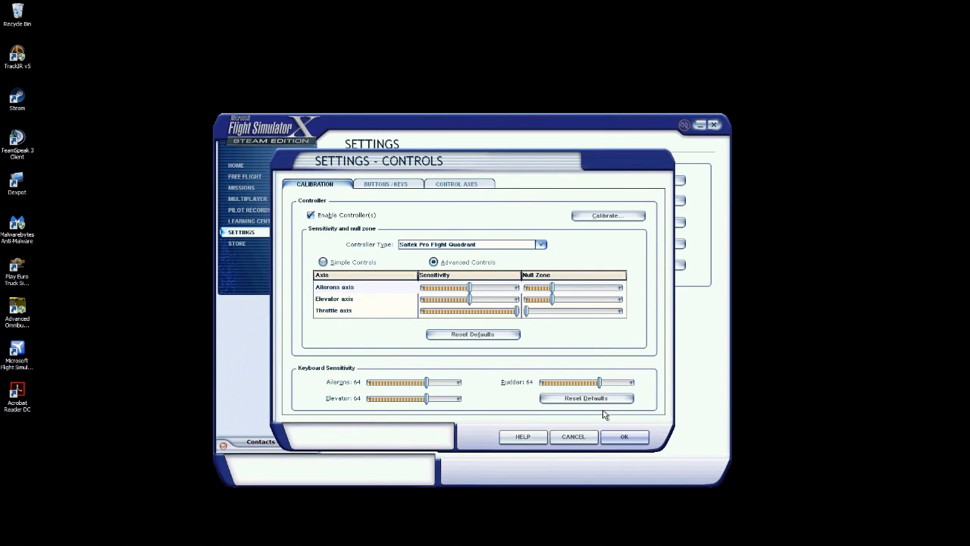
{"action": "left_click", "coordinate": [573, 438]}
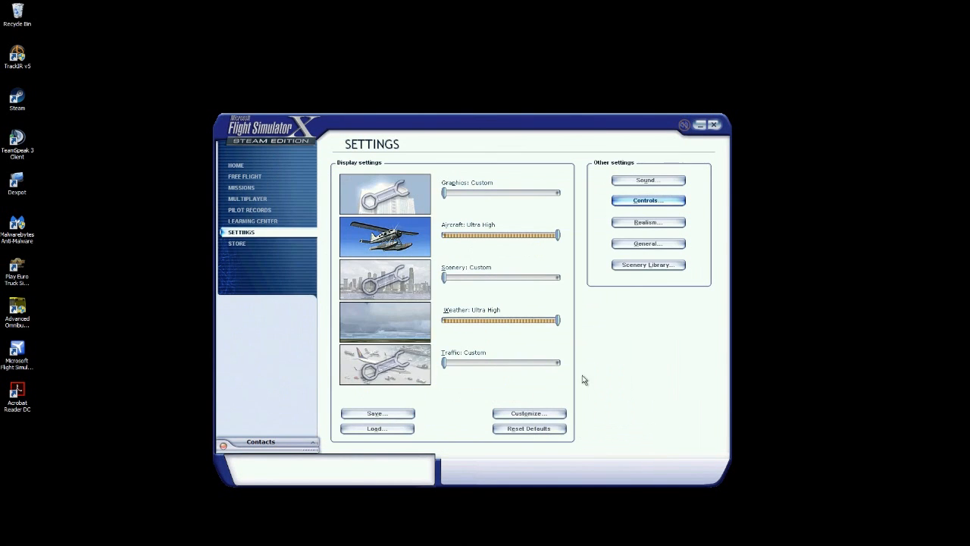
{"action": "left_click", "coordinate": [645, 223]}
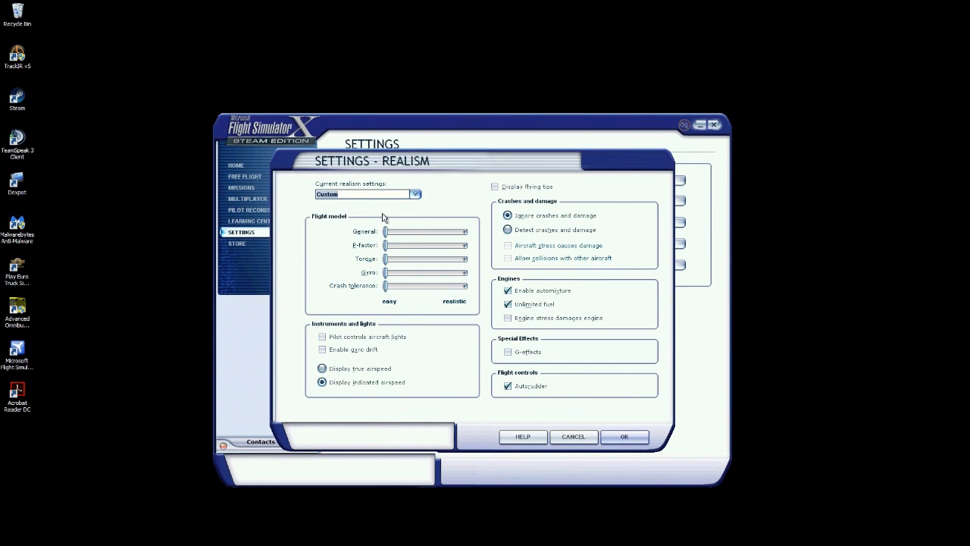
{"action": "left_click", "coordinate": [573, 437]}
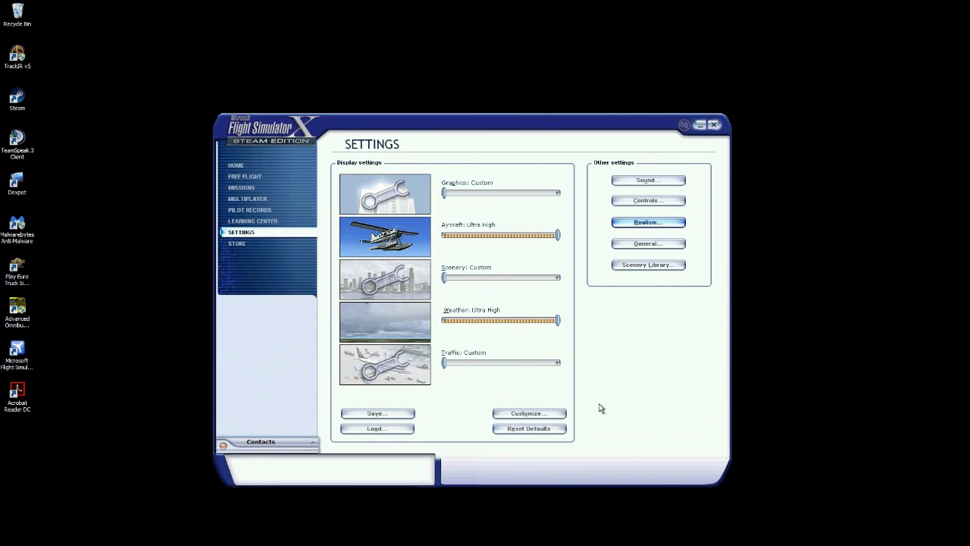
Step: Select Leeds Bradford (EGNM) as the Free Flight starting airport and view the available aircraft without changing the current one
{"action": "left_click", "coordinate": [251, 180]}
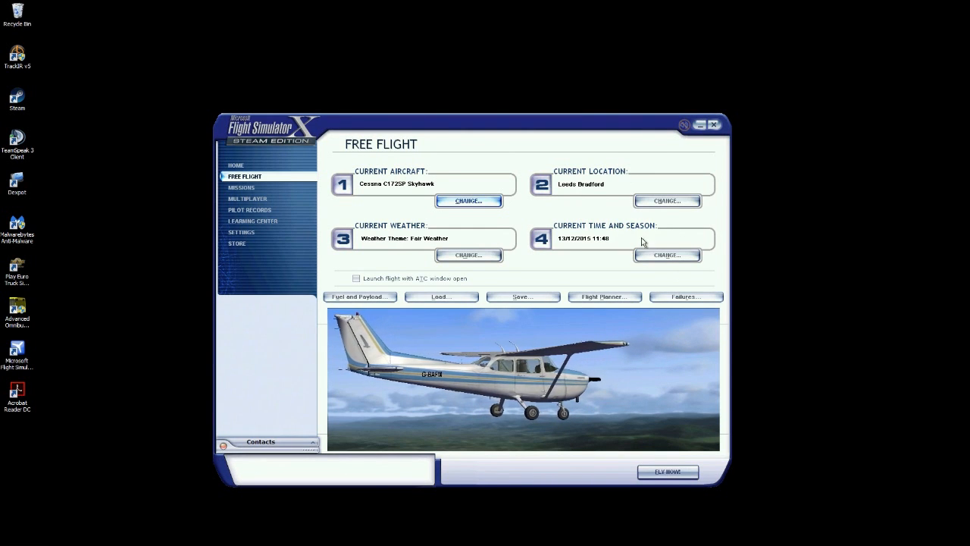
{"action": "left_click", "coordinate": [654, 202]}
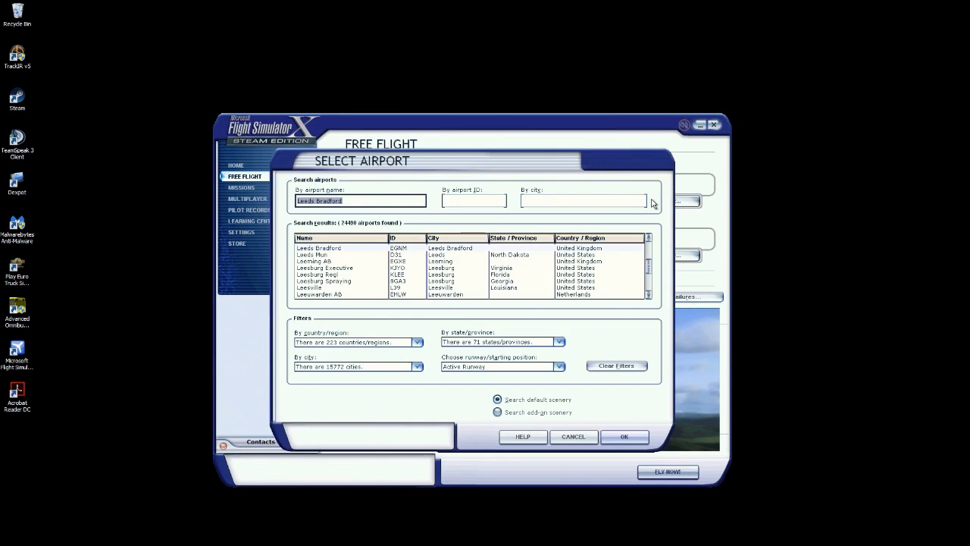
{"action": "double_click", "coordinate": [591, 248]}
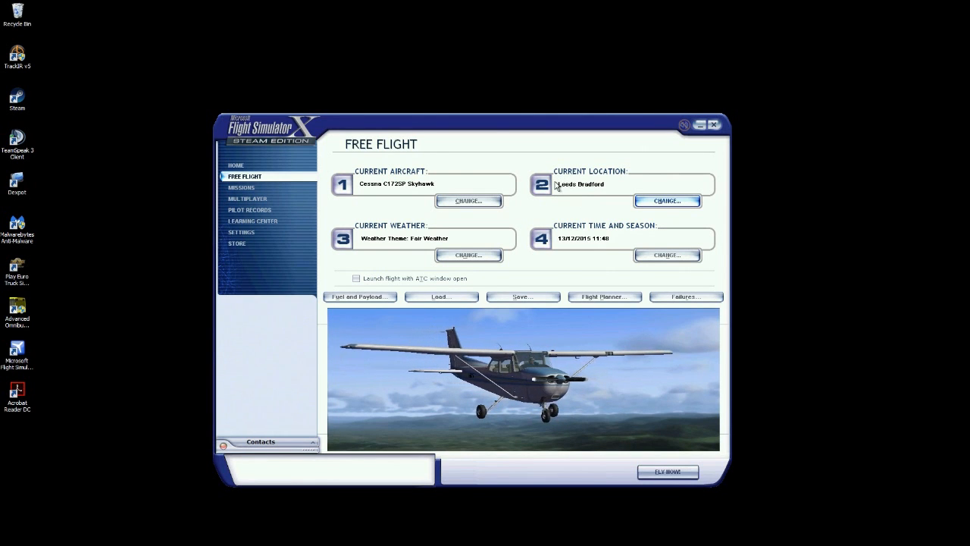
{"action": "left_click", "coordinate": [476, 202]}
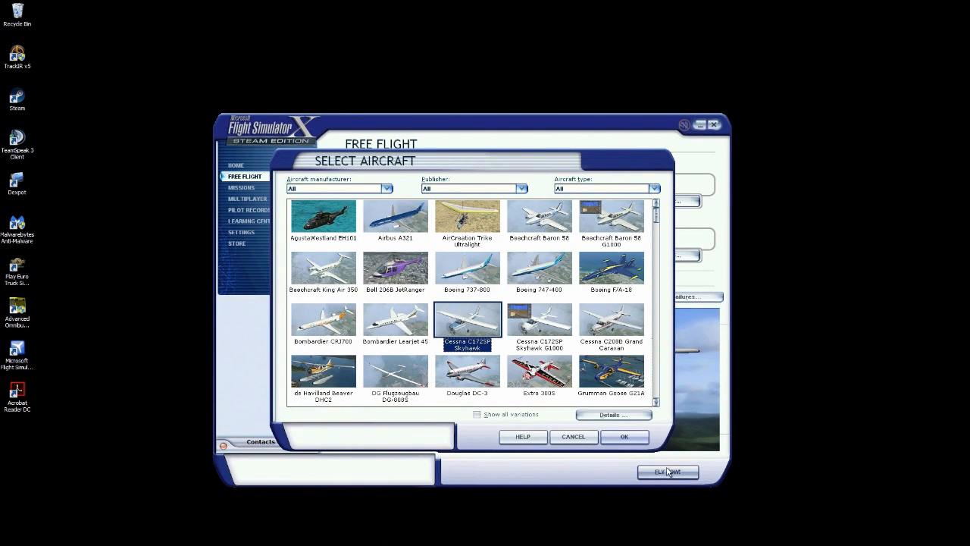
{"action": "left_click", "coordinate": [574, 437]}
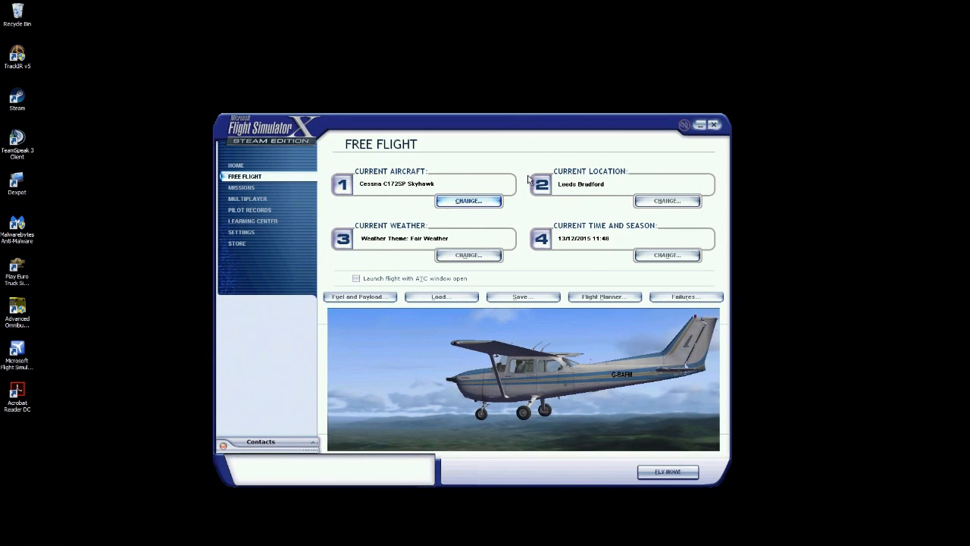
Step: Review saving the flight as EGNM_C172 with the default flight option, leaving without saving
{"action": "left_click", "coordinate": [537, 301]}
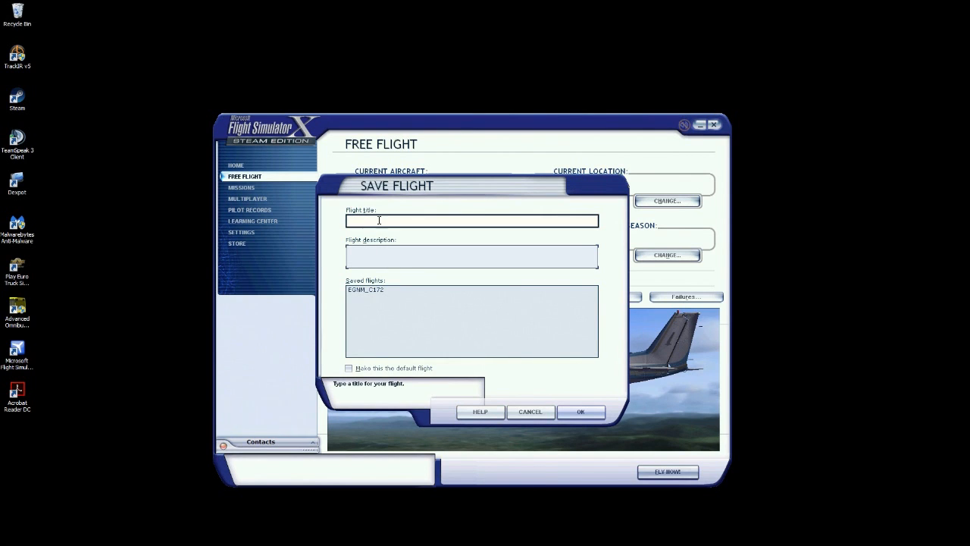
{"action": "left_click", "coordinate": [364, 291]}
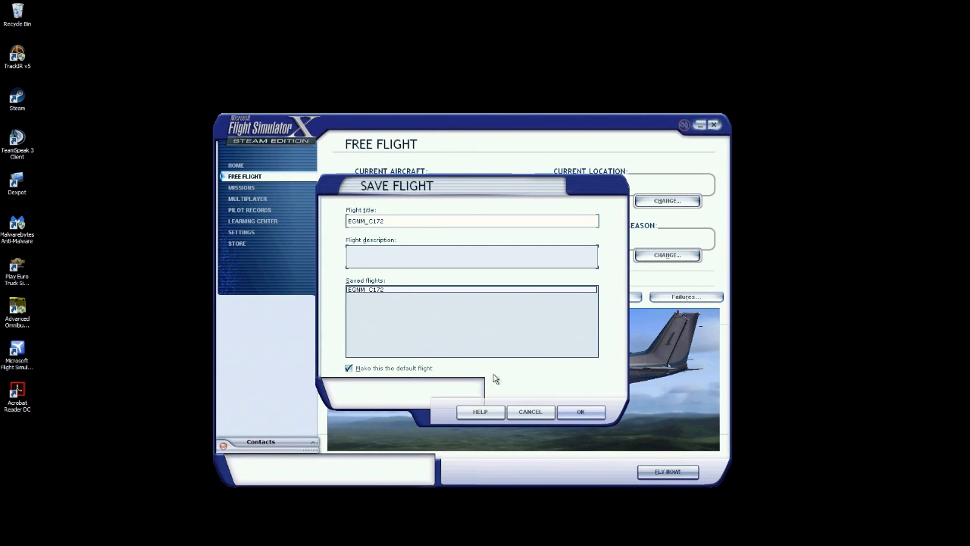
{"action": "left_click", "coordinate": [529, 412]}
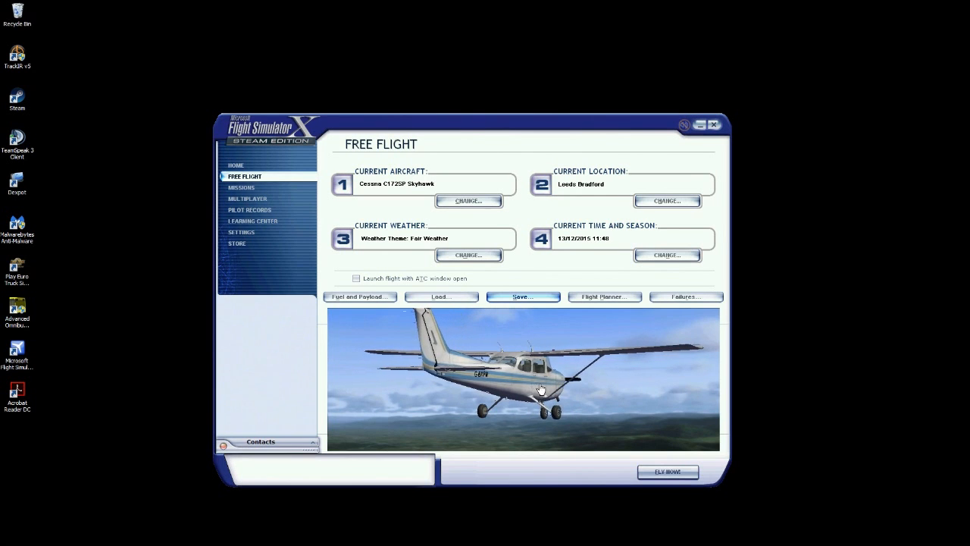
Step: Exit Flight Simulator X and switch to Chrome to show the official Peter Dowson FSUIPC page
{"action": "left_click", "coordinate": [714, 125]}
{"action": "left_click", "coordinate": [458, 330]}
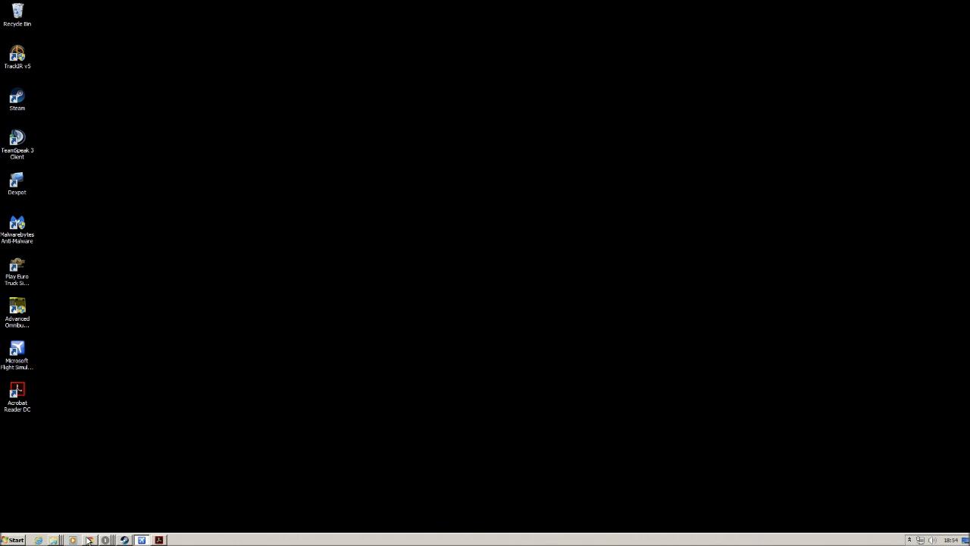
{"action": "left_click", "coordinate": [88, 540]}
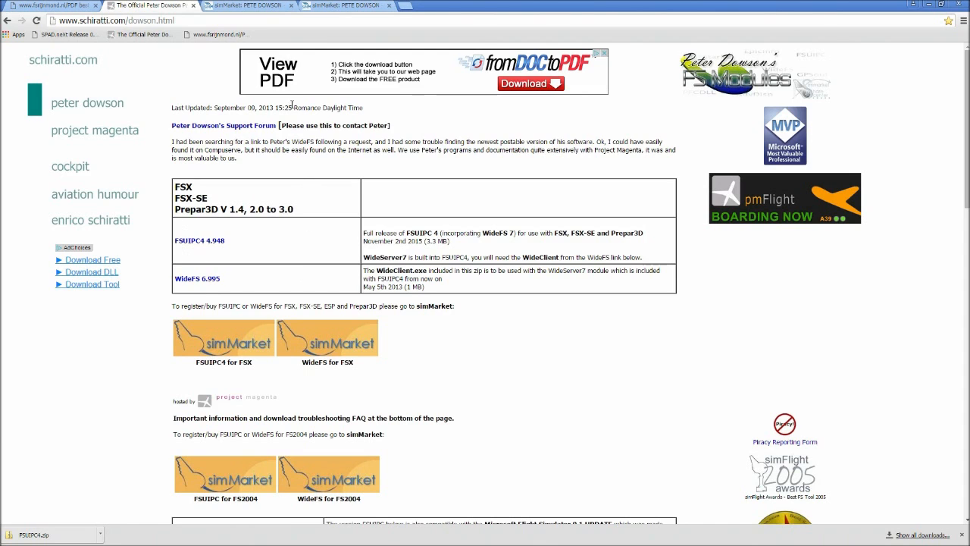
Step: Check the simMarket FSUIPC4 product pages and the FSUIPC4 4.948 release details on the Peter Dowson page
{"action": "left_click", "coordinate": [327, 6]}
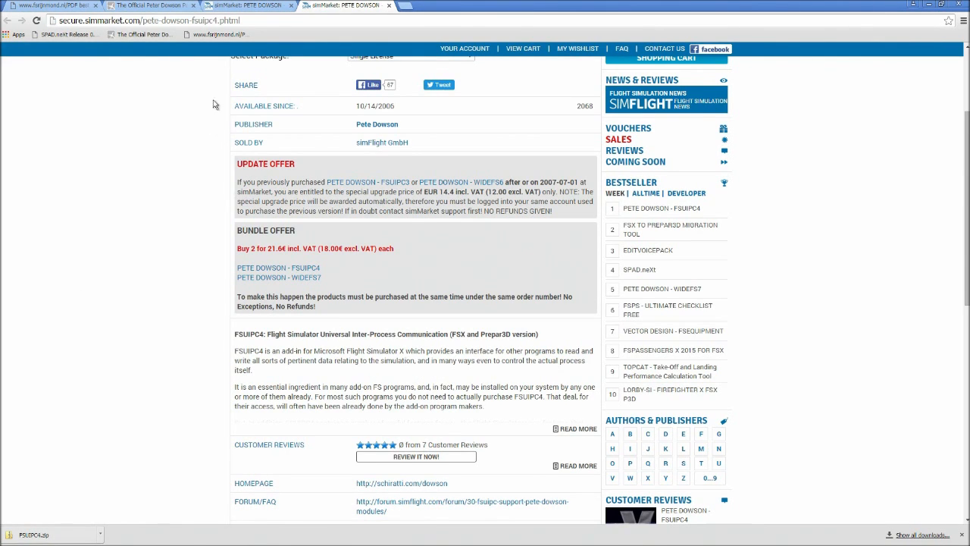
{"action": "left_click", "coordinate": [254, 6]}
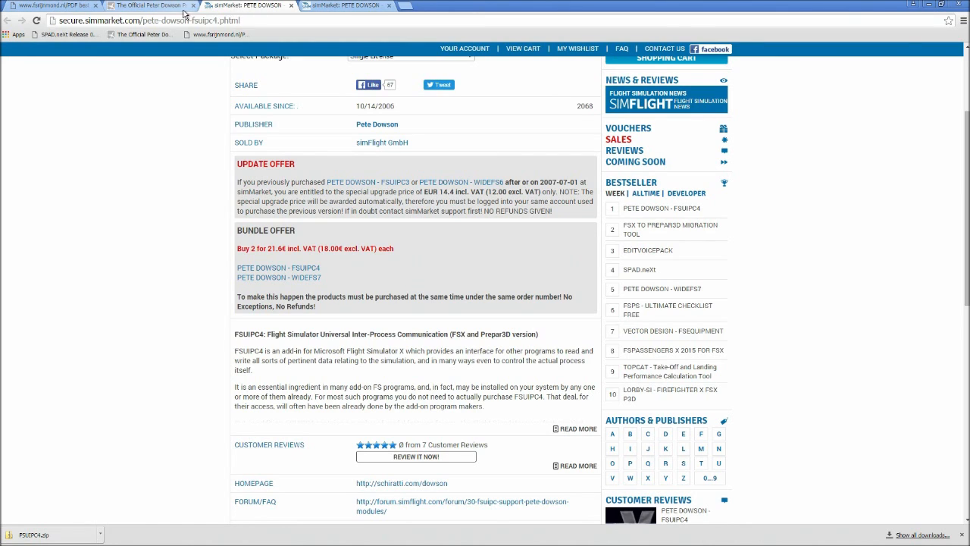
{"action": "left_click", "coordinate": [140, 11]}
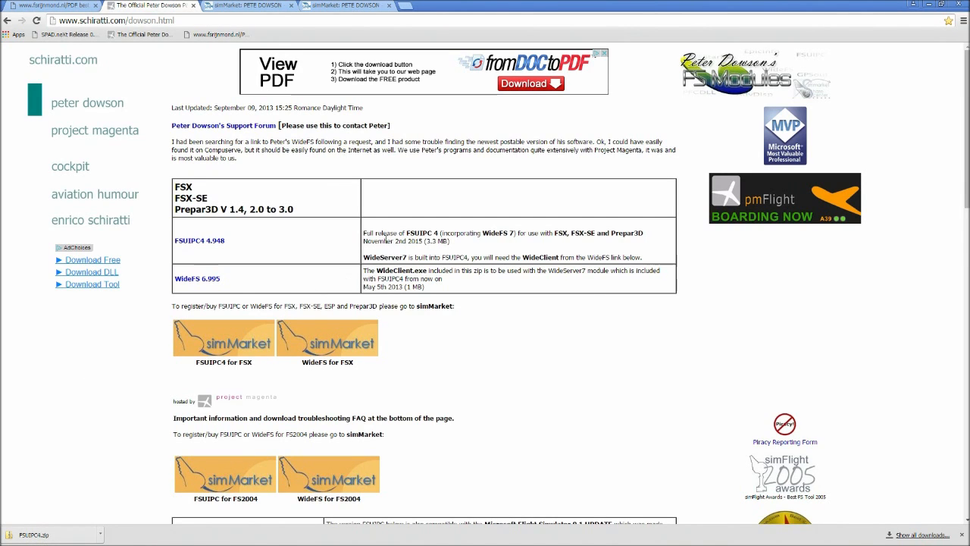
{"action": "left_click_drag", "start_coordinate": [451, 243], "coordinate": [362, 243]}
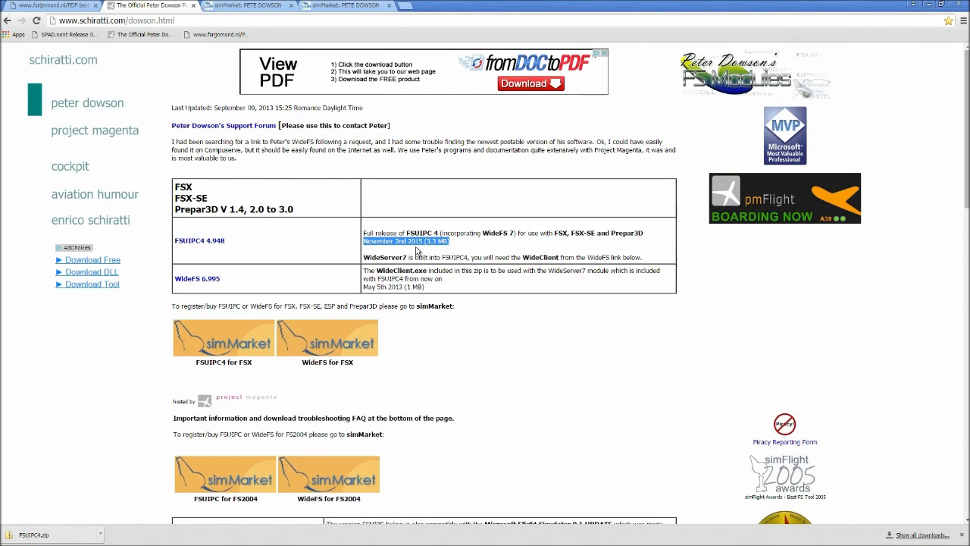
{"action": "left_click", "coordinate": [471, 240]}
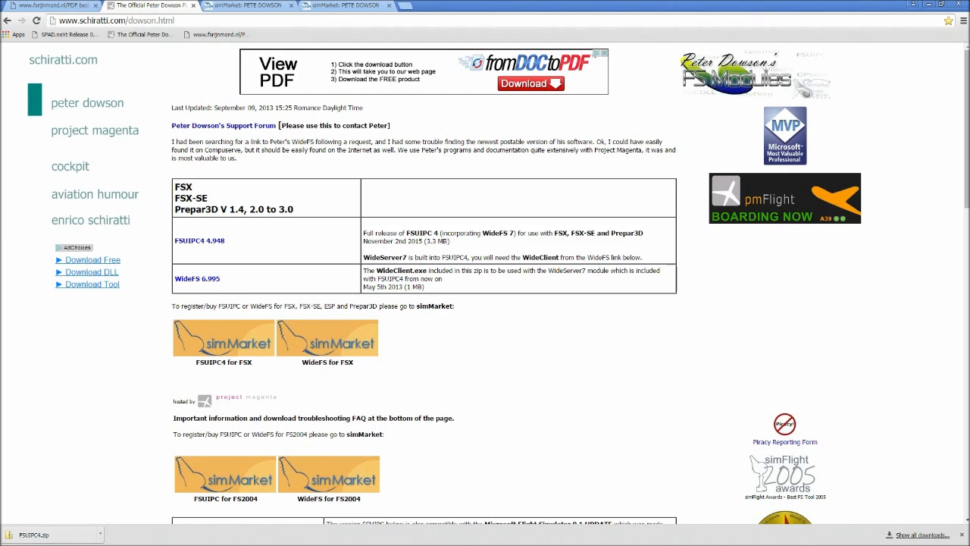
Step: View the extracted files in the FSUIPC4 downloads folder and return to the web page
{"action": "key", "text": "alt+Tab"}
{"action": "left_click_drag", "start_coordinate": [580, 111], "coordinate": [495, 116]}
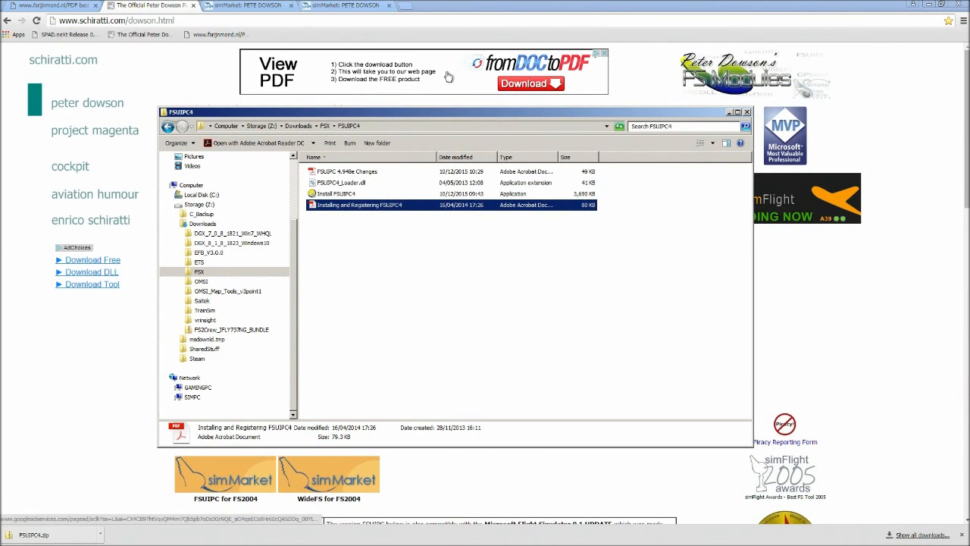
{"action": "key", "text": "alt+F4"}
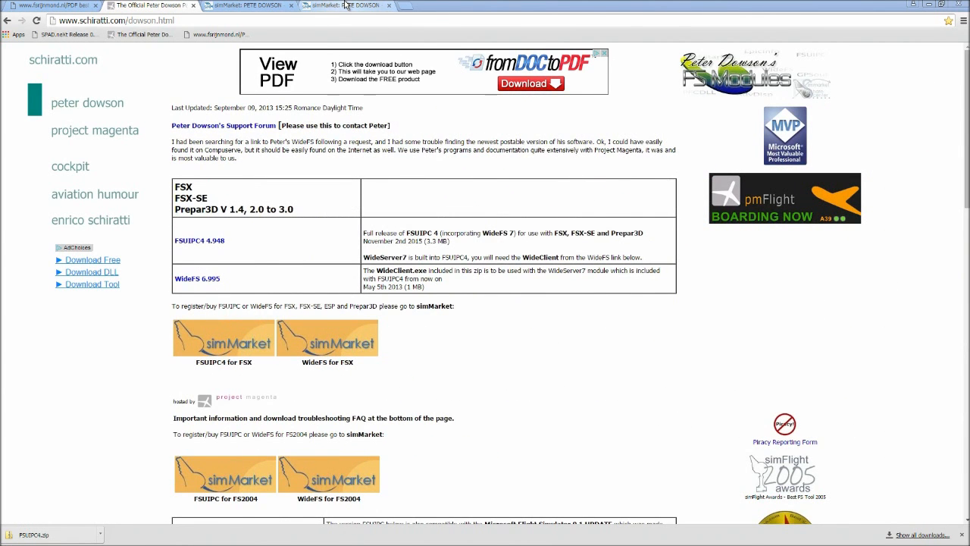
Step: Look over the simMarket FSUIPC4 page and the full list of downloads and notes on the Peter Dowson page
{"action": "left_click", "coordinate": [347, 5]}
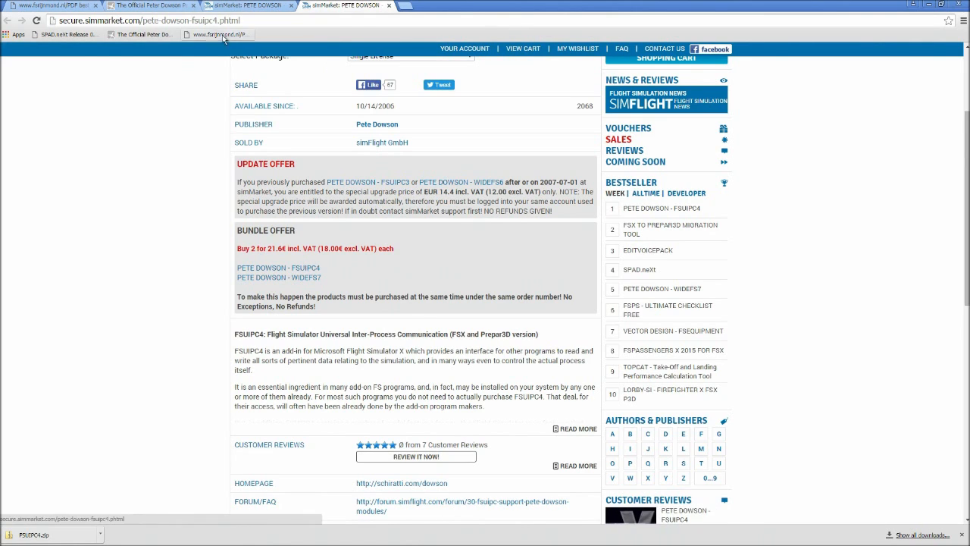
{"action": "left_click", "coordinate": [136, 6]}
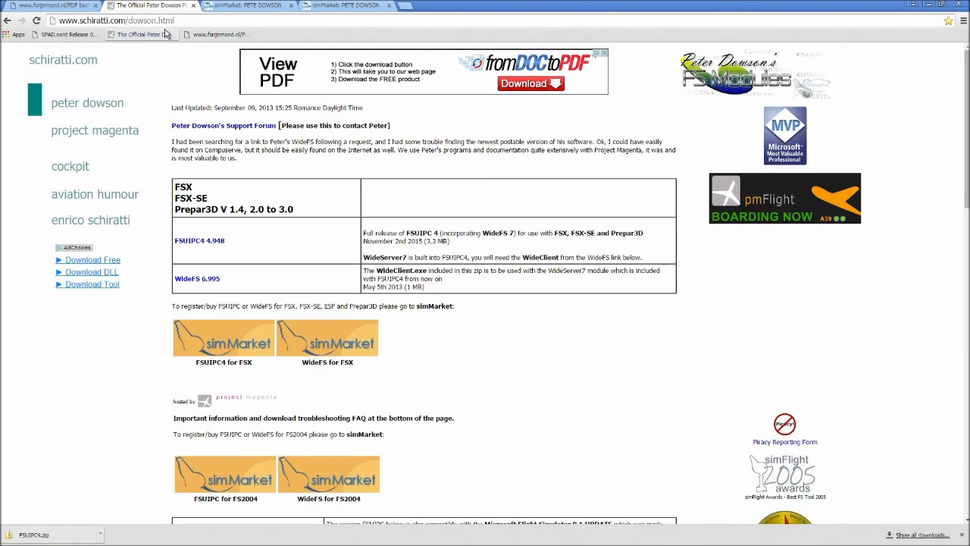
{"action": "scroll", "coordinate": [394, 226], "scroll_direction": "down", "scroll_amount": 5}
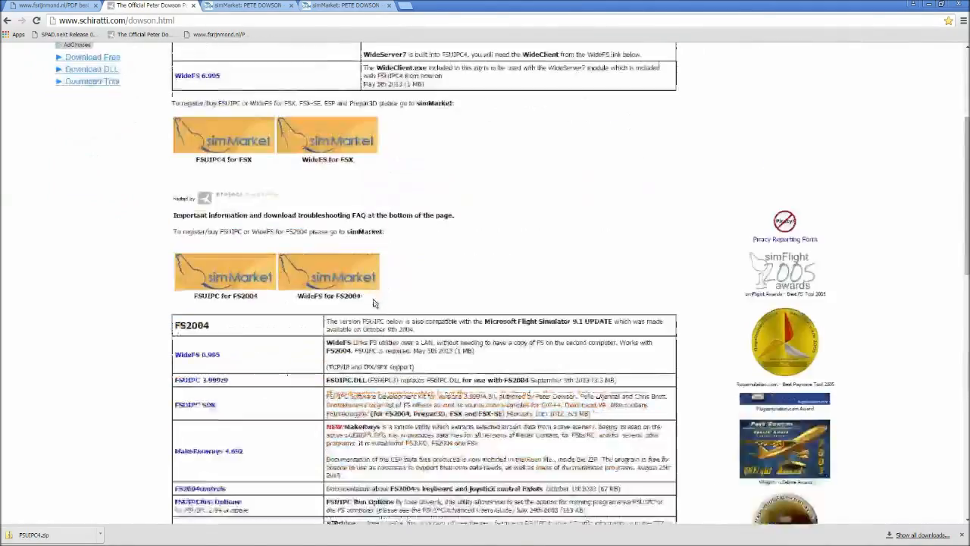
{"action": "scroll", "coordinate": [380, 265], "scroll_direction": "down", "scroll_amount": 5}
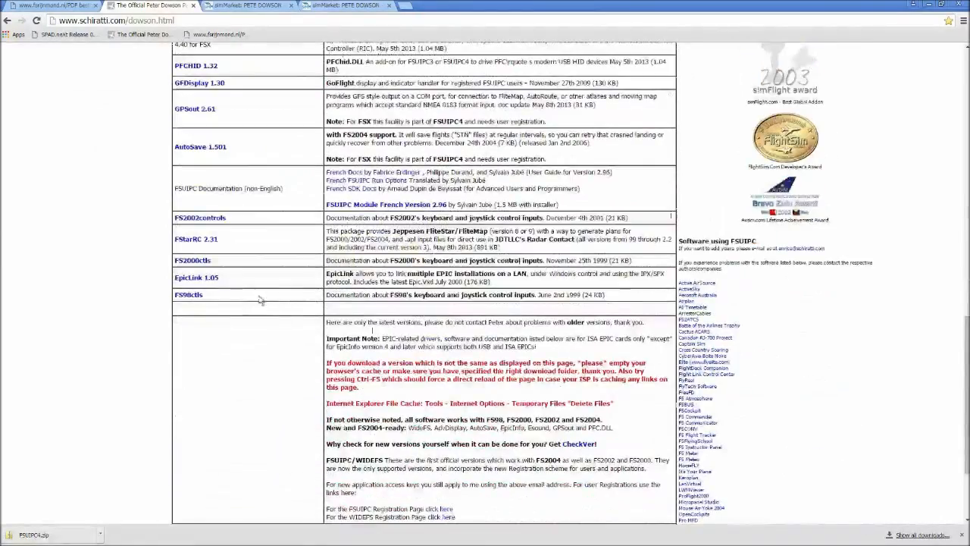
{"action": "scroll", "coordinate": [245, 306], "scroll_direction": "up", "scroll_amount": 2}
{"action": "scroll", "coordinate": [244, 306], "scroll_direction": "up", "scroll_amount": 10}
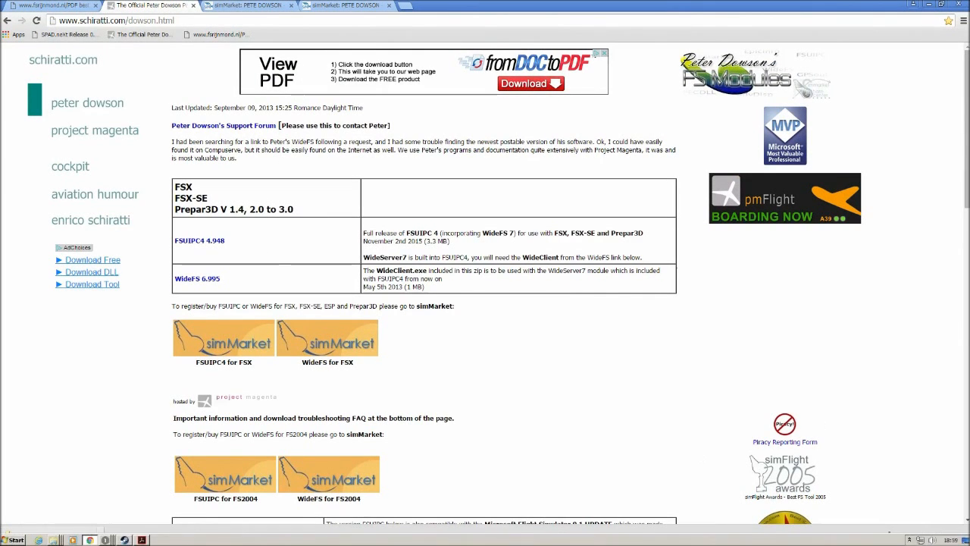
Step: Open the Installing and Registering FSUIPC4 PDF from the FSUIPC4 folder and find its Installation section
{"action": "left_click_drag", "start_coordinate": [576, 110], "coordinate": [327, 110]}
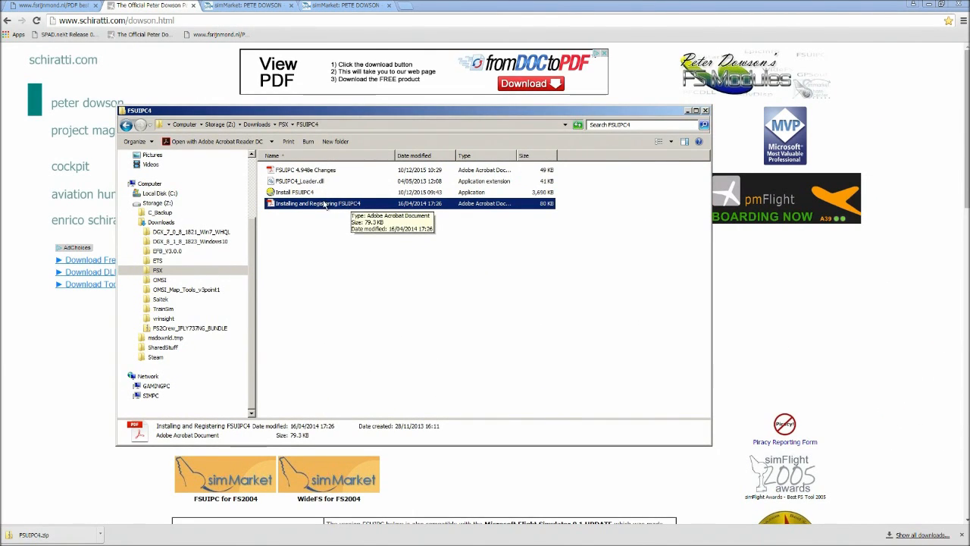
{"action": "left_click", "coordinate": [482, 194]}
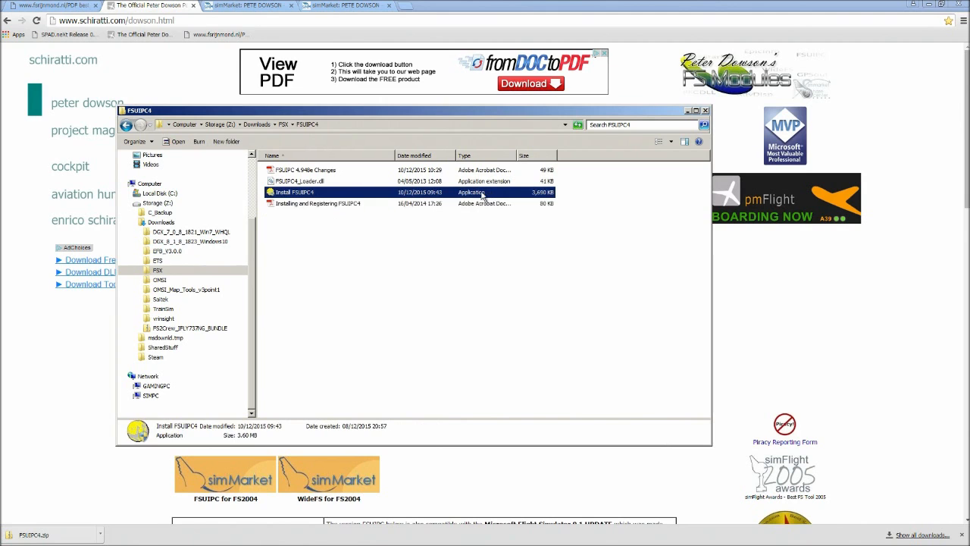
{"action": "left_click", "coordinate": [342, 205]}
{"action": "double_click", "coordinate": [343, 205]}
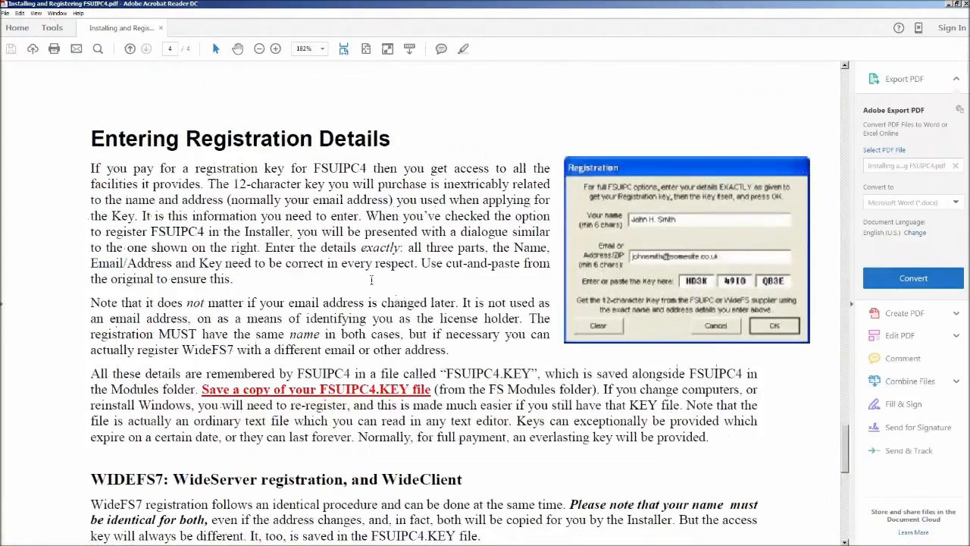
{"action": "scroll", "coordinate": [402, 303], "scroll_direction": "up", "scroll_amount": 2}
{"action": "scroll", "coordinate": [380, 358], "scroll_direction": "up", "scroll_amount": 4}
{"action": "scroll", "coordinate": [380, 359], "scroll_direction": "up", "scroll_amount": 10}
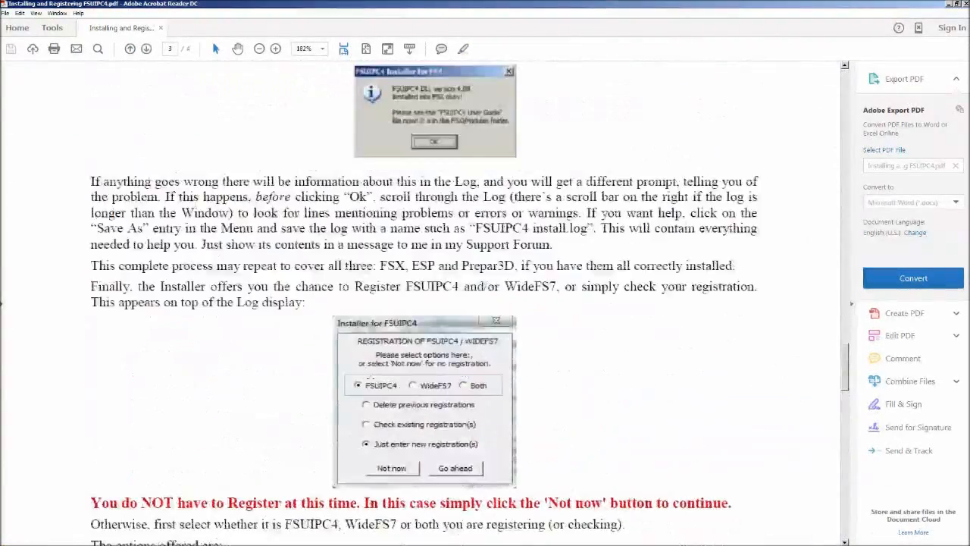
{"action": "scroll", "coordinate": [370, 379], "scroll_direction": "up", "scroll_amount": 10}
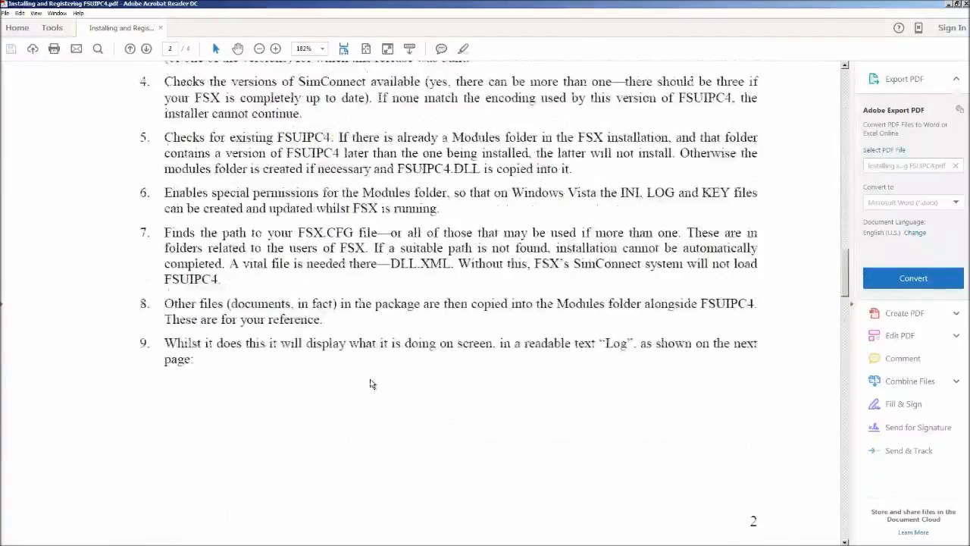
{"action": "scroll", "coordinate": [370, 376], "scroll_direction": "up", "scroll_amount": 8}
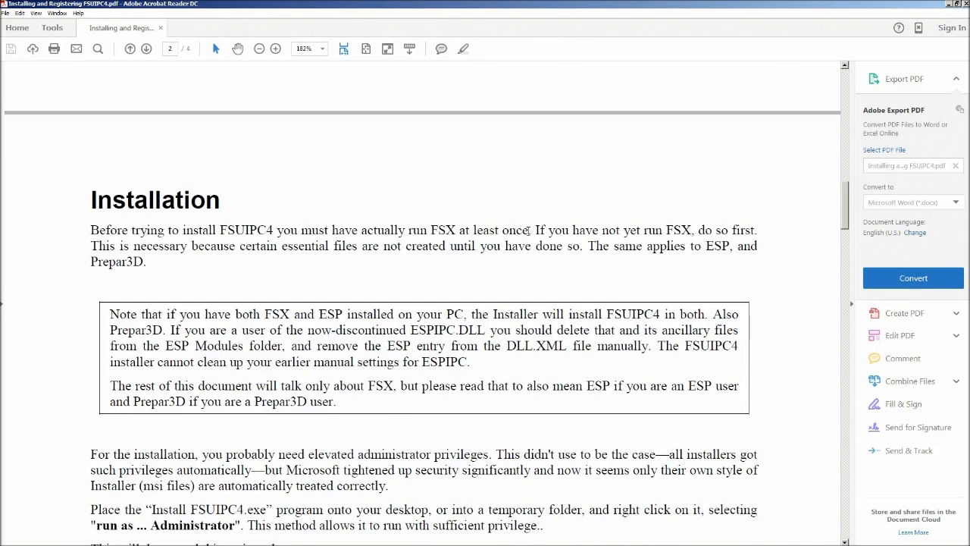
Step: Read the Installation section's requirement about running FSX before installing, and minimise the document
{"action": "left_click_drag", "start_coordinate": [529, 231], "coordinate": [346, 228]}
{"action": "left_click", "coordinate": [531, 237]}
{"action": "left_click_drag", "start_coordinate": [525, 229], "coordinate": [304, 229]}
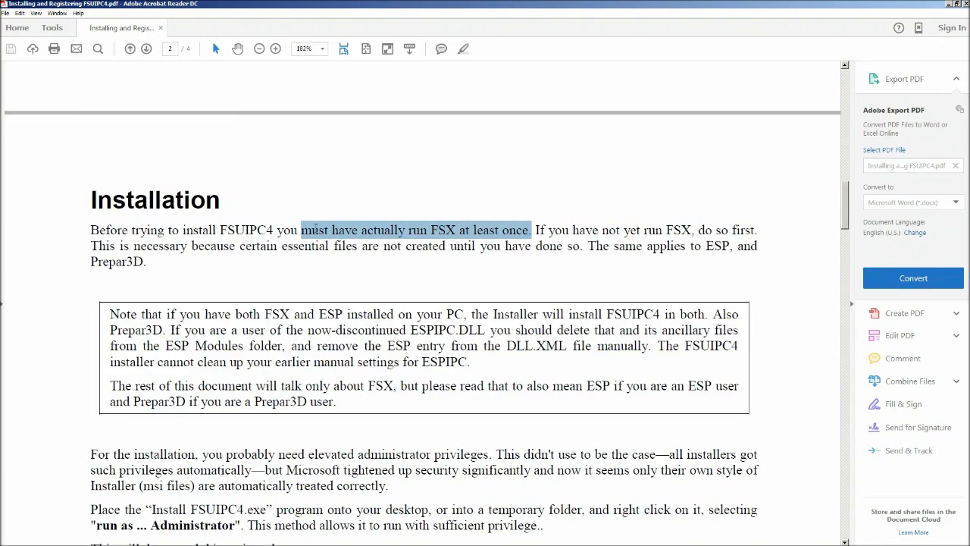
{"action": "left_click", "coordinate": [395, 233]}
{"action": "left_click", "coordinate": [464, 230], "text": "shift"}
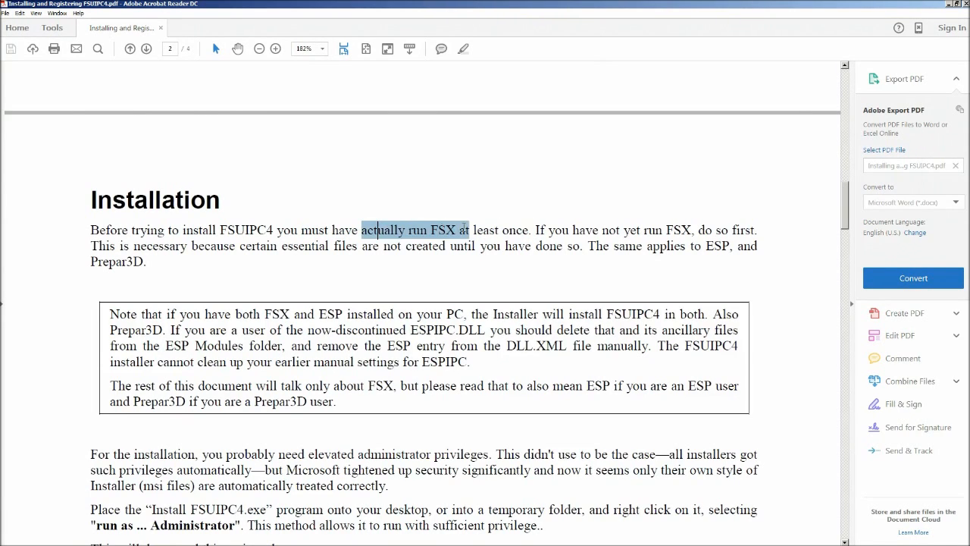
{"action": "left_click", "coordinate": [470, 229]}
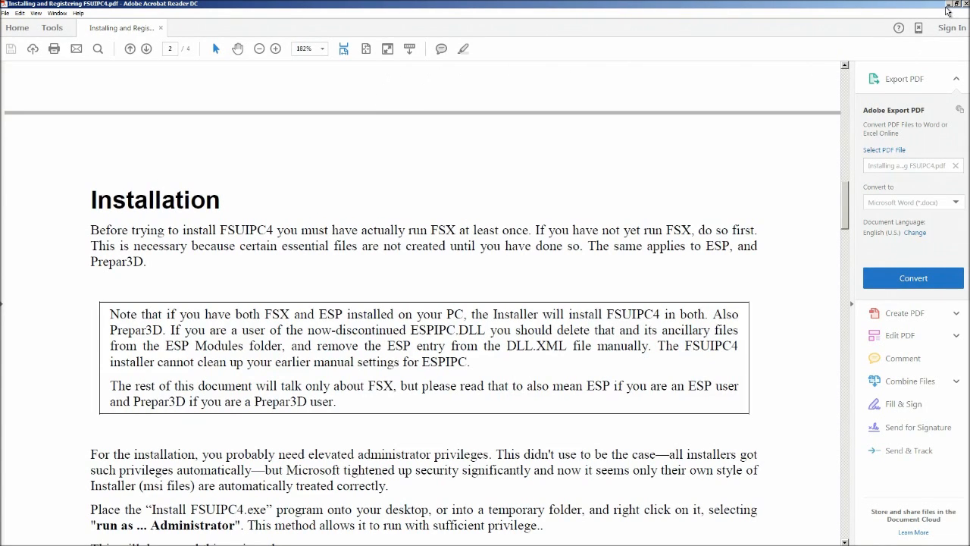
{"action": "left_click", "coordinate": [947, 6]}
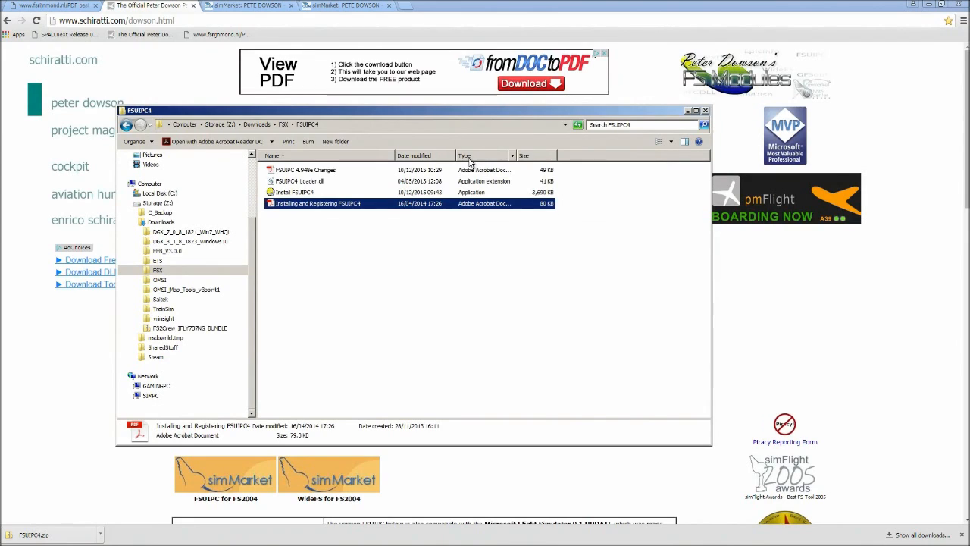
Step: Run Install FSUIPC4 as administrator and allow it to make changes to the computer
{"action": "left_click", "coordinate": [290, 192]}
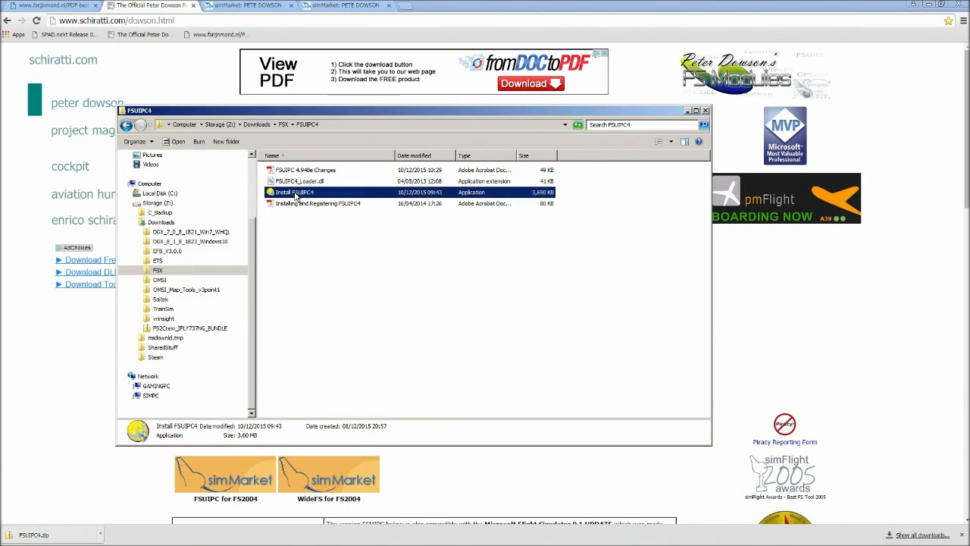
{"action": "right_click", "coordinate": [296, 194]}
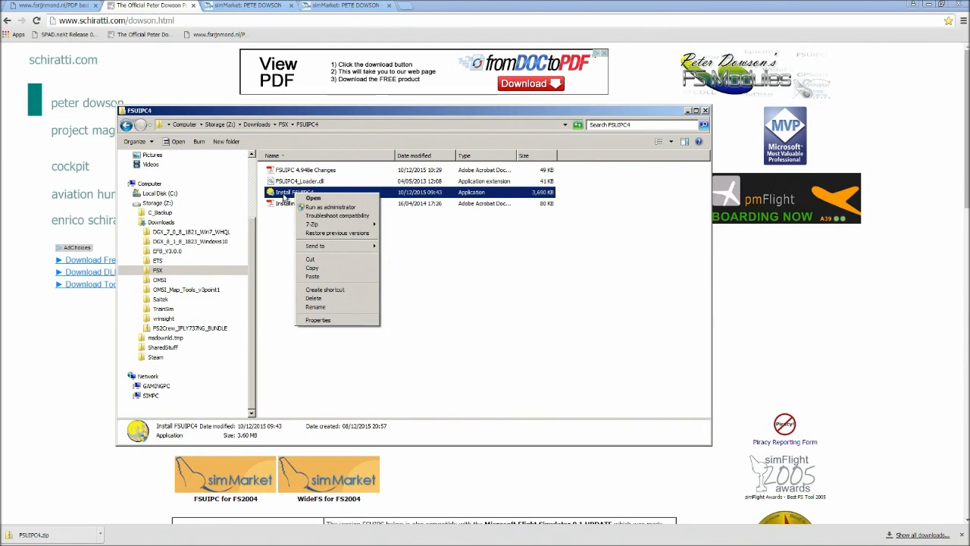
{"action": "right_click", "coordinate": [284, 195]}
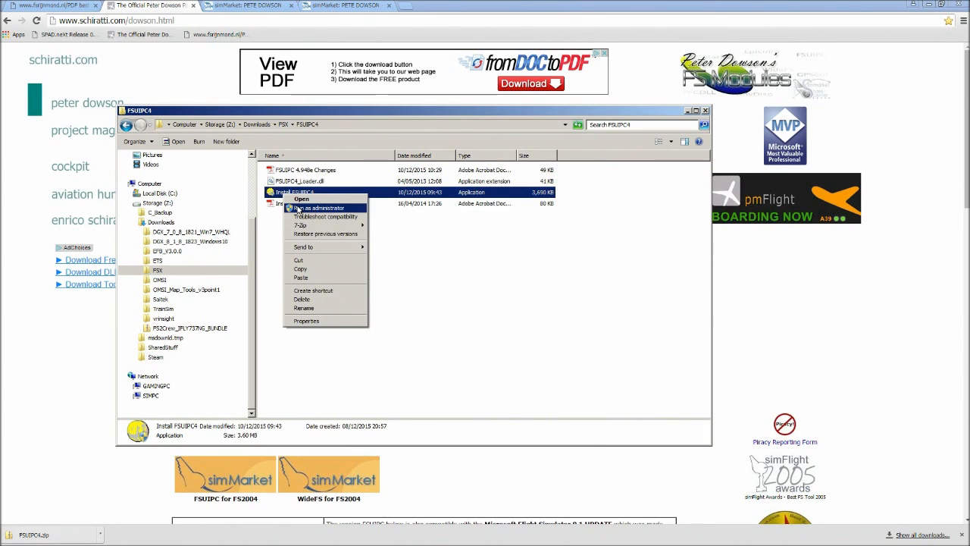
{"action": "left_click", "coordinate": [300, 209]}
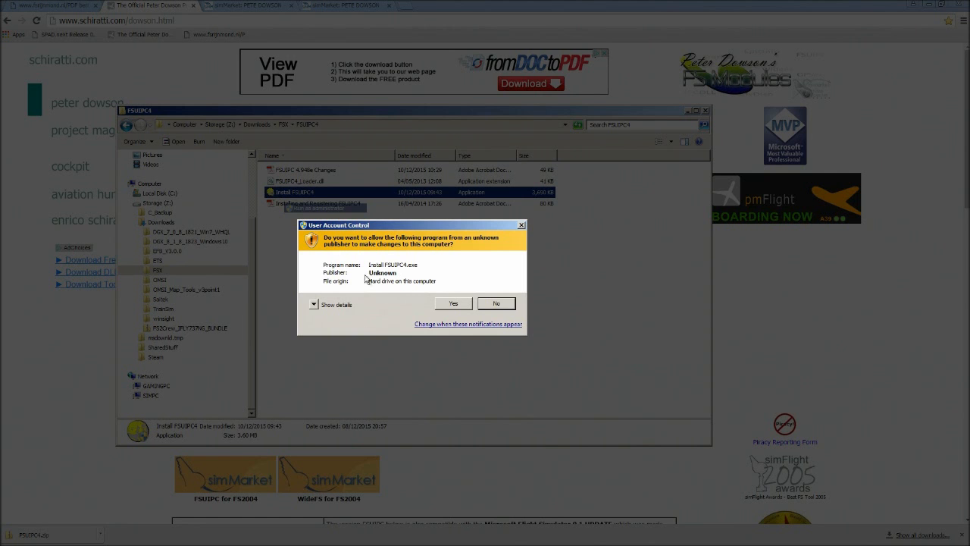
{"action": "left_click", "coordinate": [454, 304]}
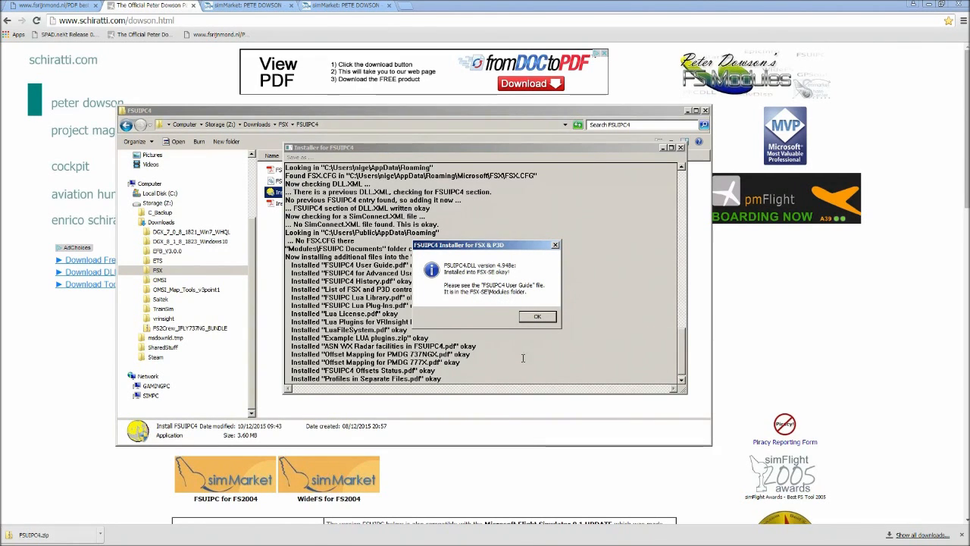
Step: Finish the FSUIPC4 installation without registering, and close the FSUIPC4 folder
{"action": "left_click", "coordinate": [537, 317]}
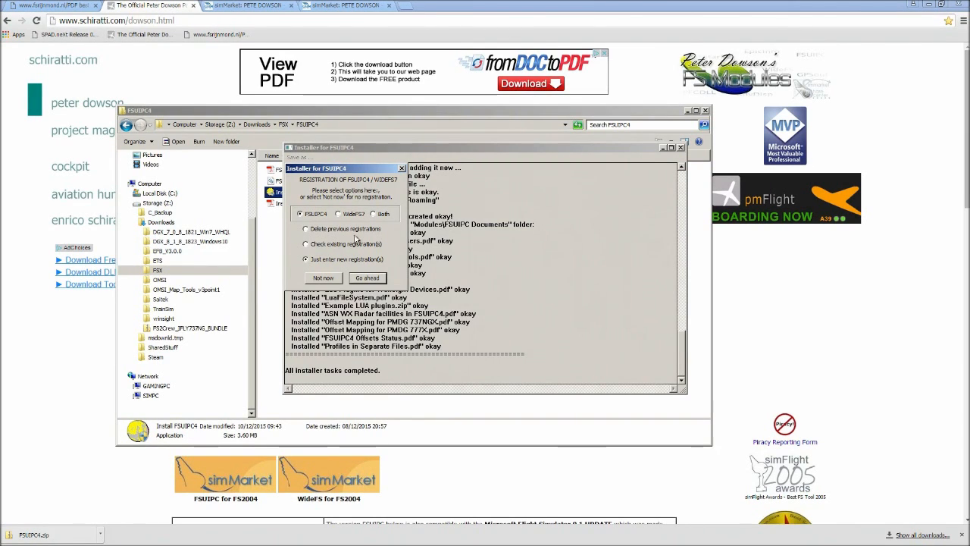
{"action": "left_click", "coordinate": [324, 277]}
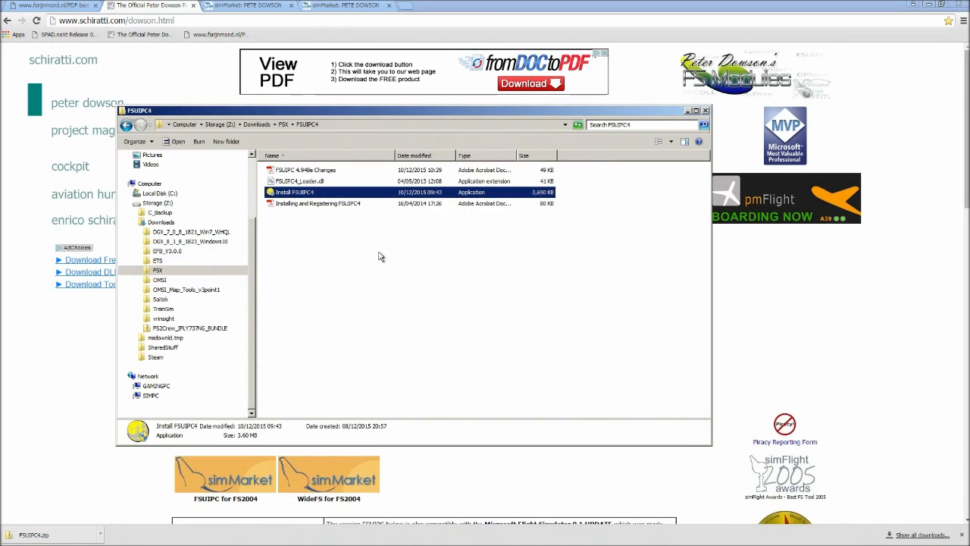
{"action": "left_click", "coordinate": [705, 112]}
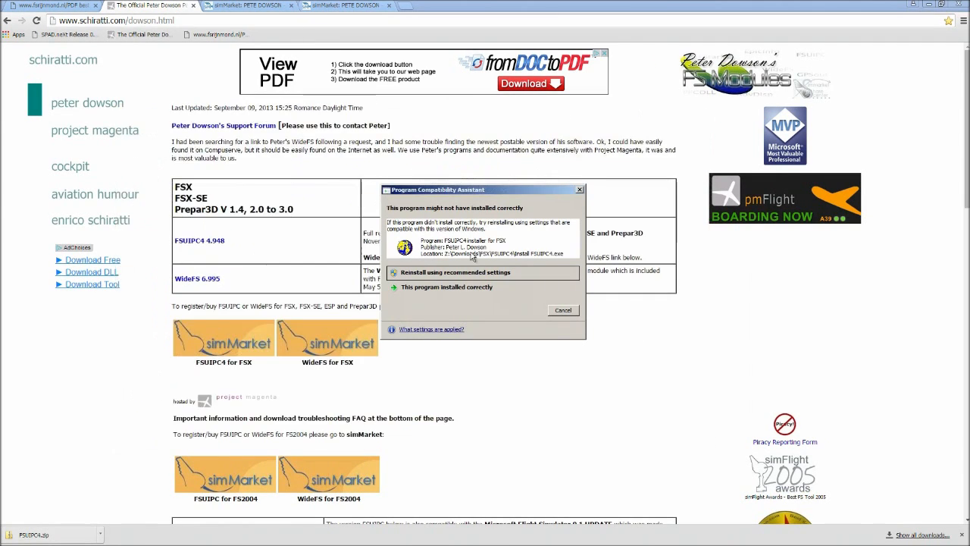
Step: Mark the FSUIPC4 installation as correct, allow Flight Simulator to start, and run FSUIPC4.dll as trusted software
{"action": "left_click", "coordinate": [444, 288]}
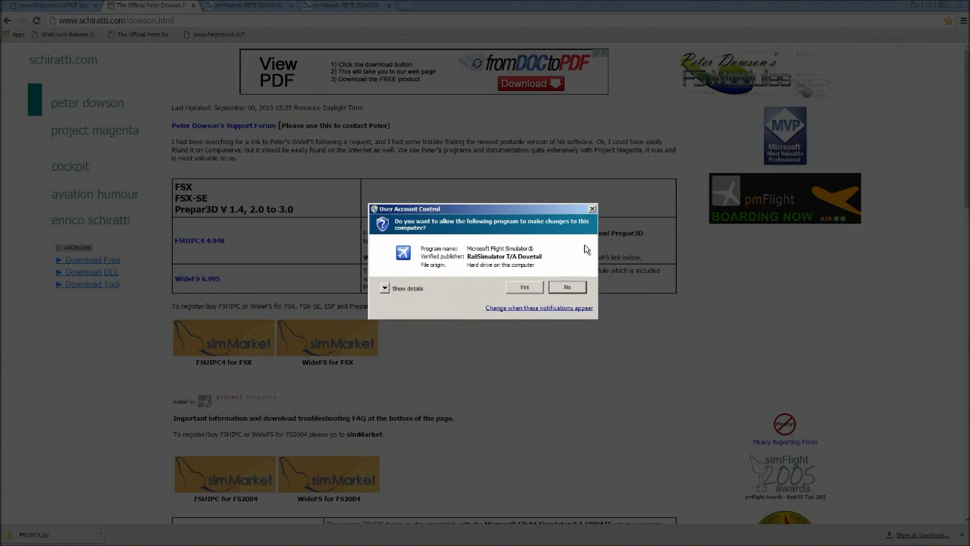
{"action": "left_click", "coordinate": [525, 287]}
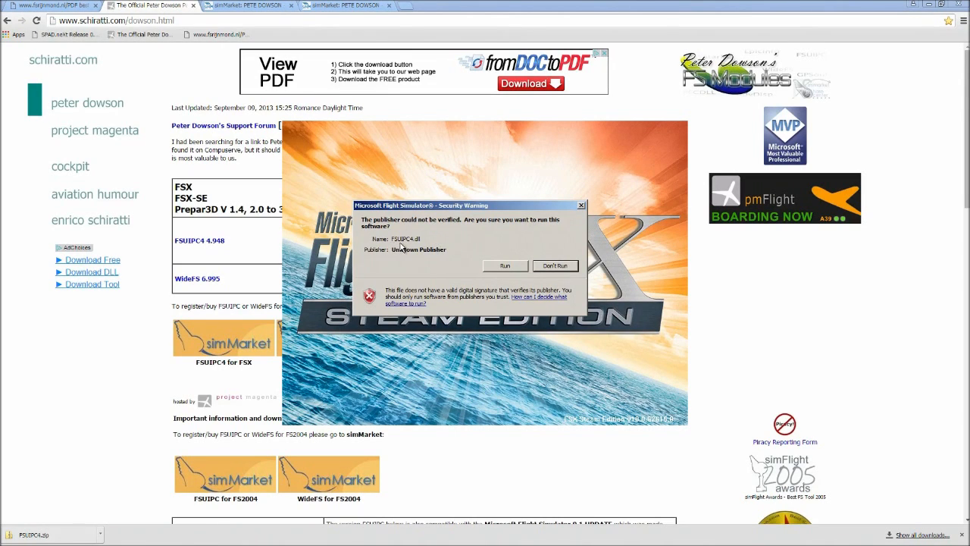
{"action": "left_click", "coordinate": [508, 266]}
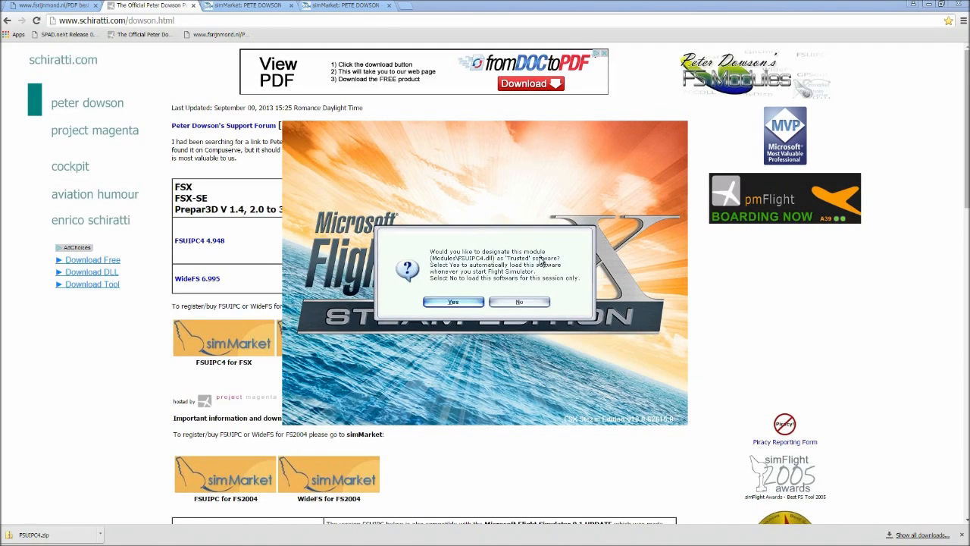
{"action": "left_click", "coordinate": [453, 302]}
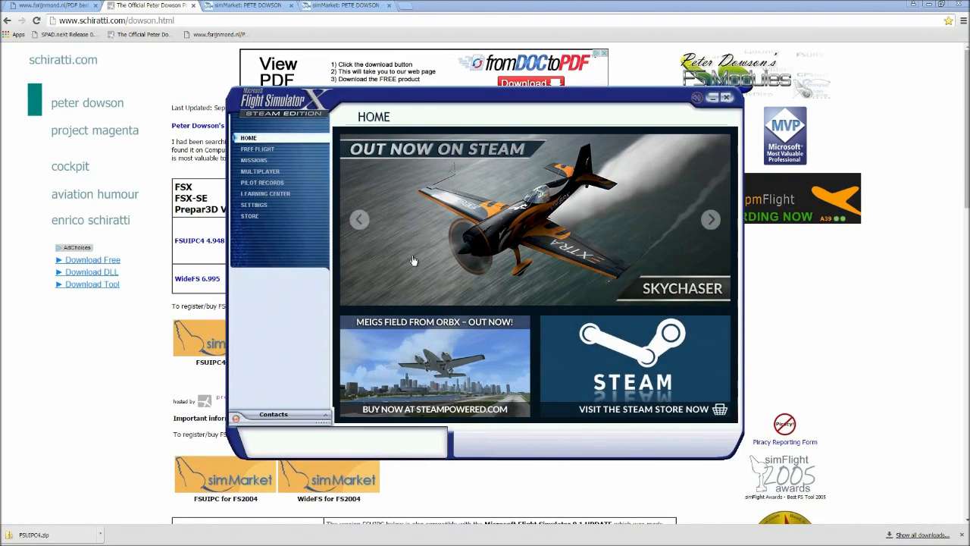
Step: Start the free flight with its current settings, check FSUIPC's version and registration information, and close its options without changes
{"action": "left_click", "coordinate": [269, 151]}
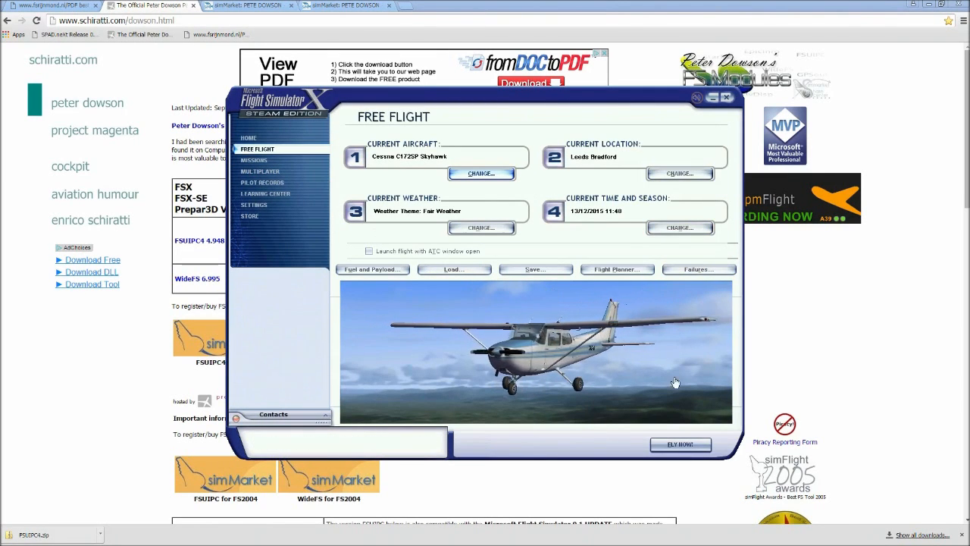
{"action": "left_click", "coordinate": [680, 444]}
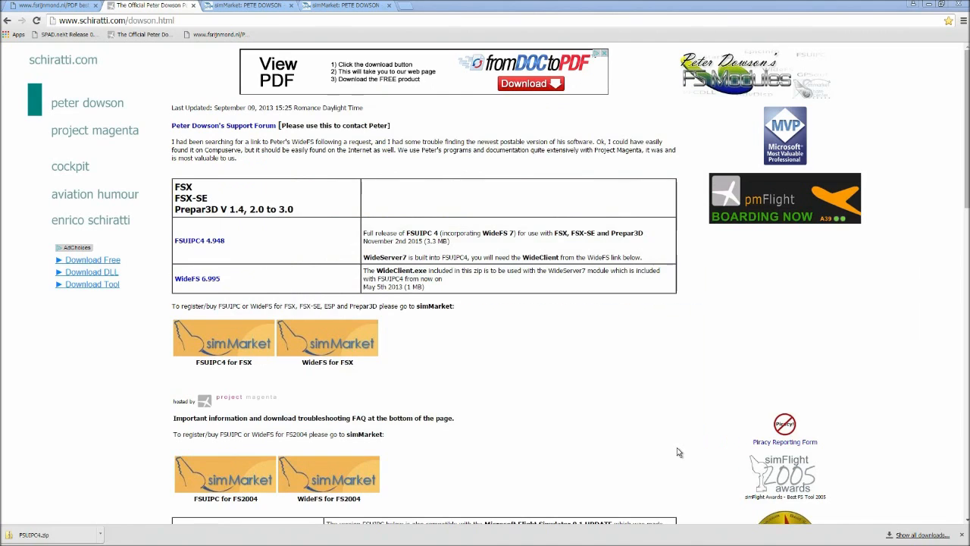
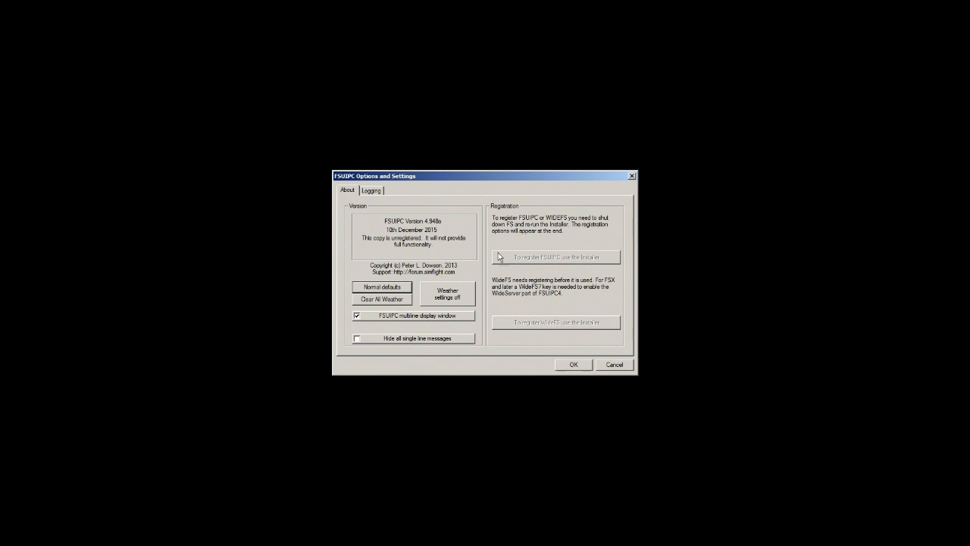
{"action": "left_click_drag", "start_coordinate": [479, 174], "coordinate": [408, 182]}
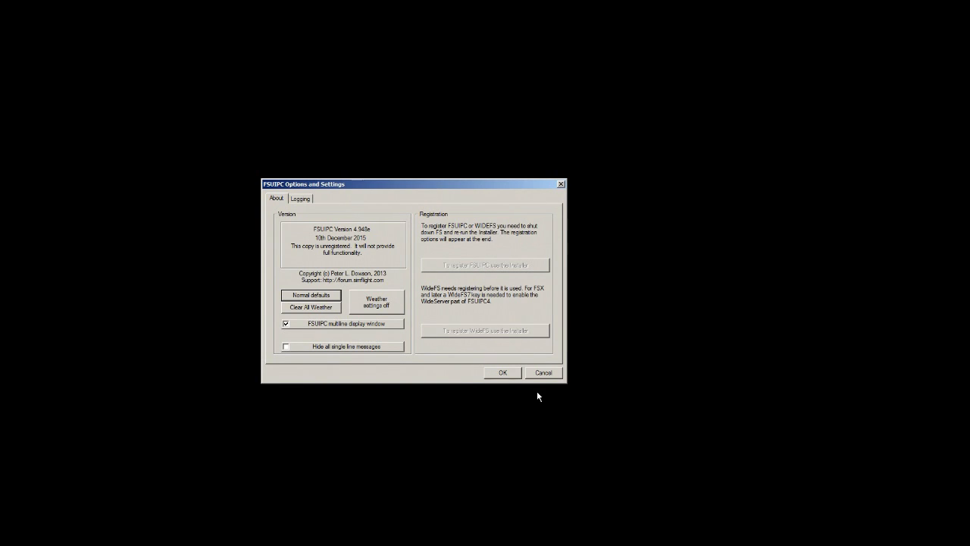
{"action": "left_click", "coordinate": [548, 374]}
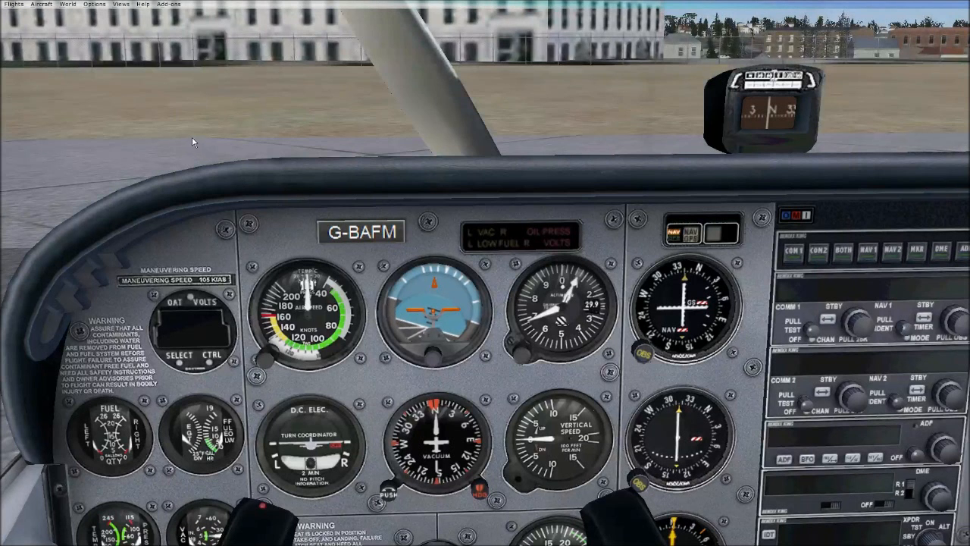
Step: Exit Flight Simulator completely from the running flight and confirm the exit
{"action": "left_click", "coordinate": [13, 6]}
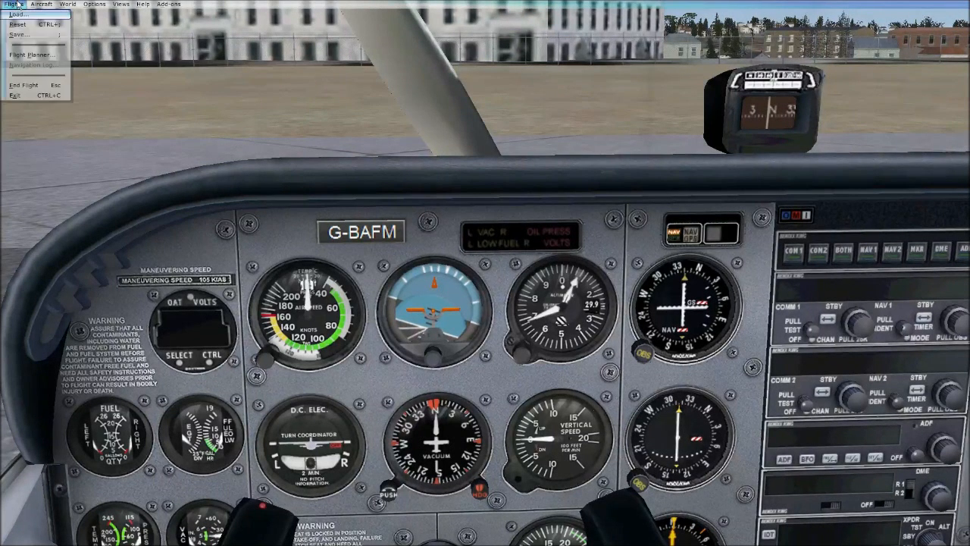
{"action": "left_click", "coordinate": [36, 96]}
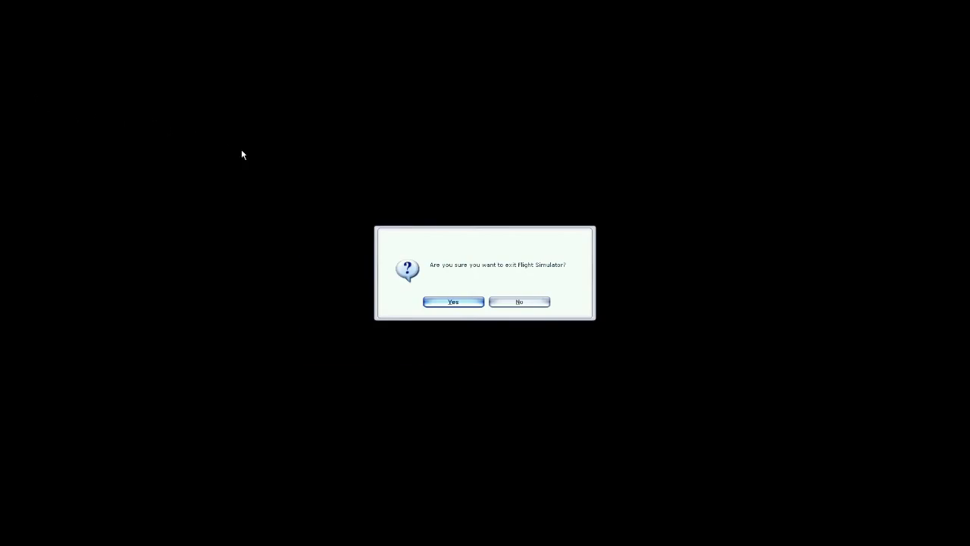
{"action": "left_click", "coordinate": [447, 301]}
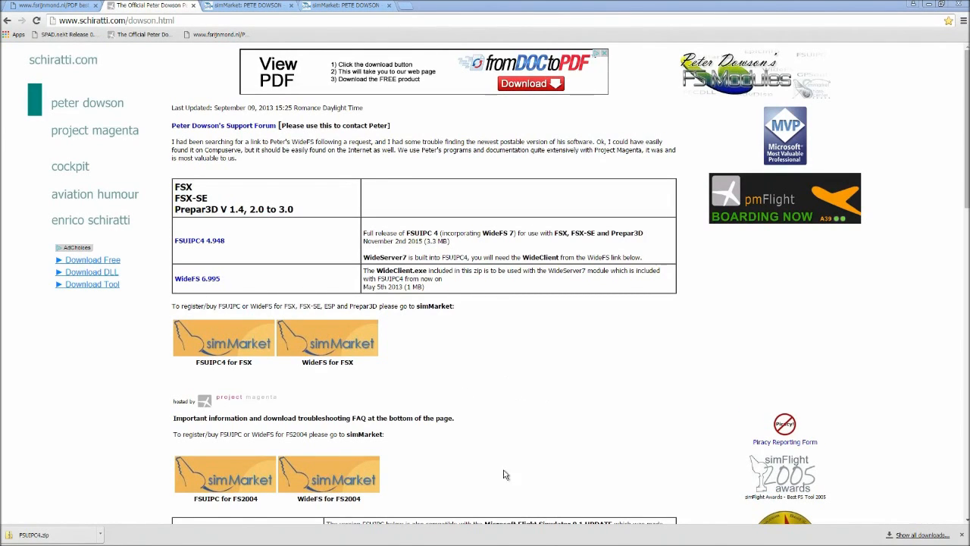
Step: Paste the copied FSUIPC4.key file into the FSX Modules folder and close the folder
{"action": "mouse_move", "coordinate": [142, 542]}
{"action": "key", "text": "alt+Tab"}
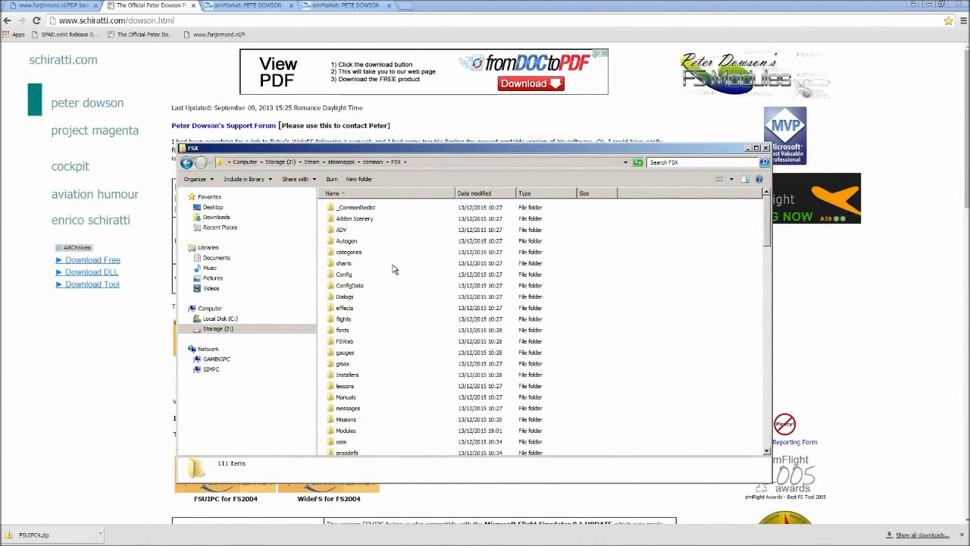
{"action": "double_click", "coordinate": [344, 432]}
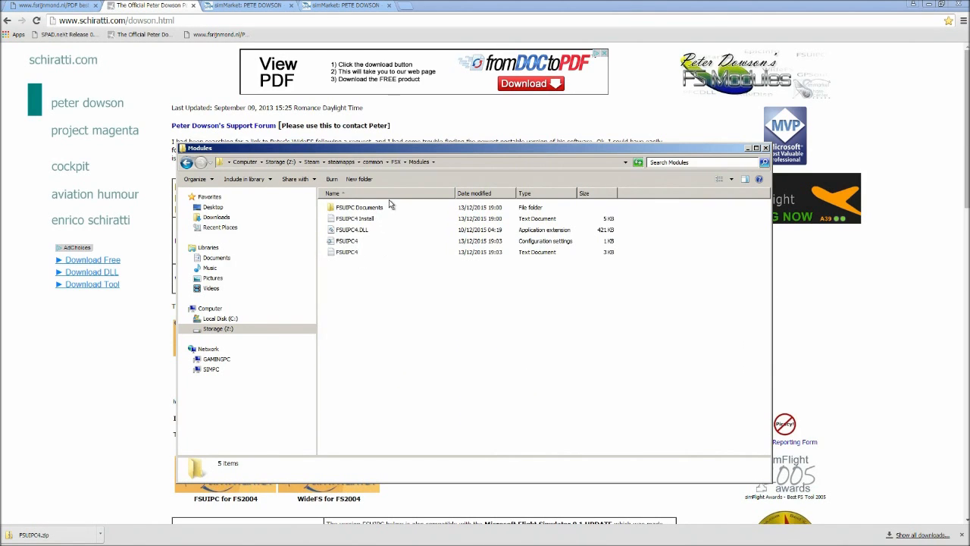
{"action": "right_click", "coordinate": [419, 322]}
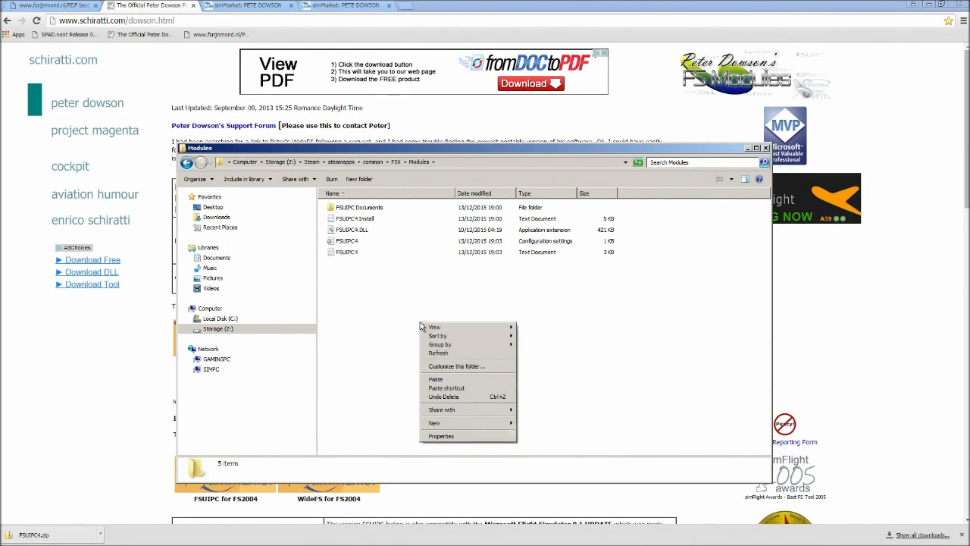
{"action": "left_click", "coordinate": [439, 382]}
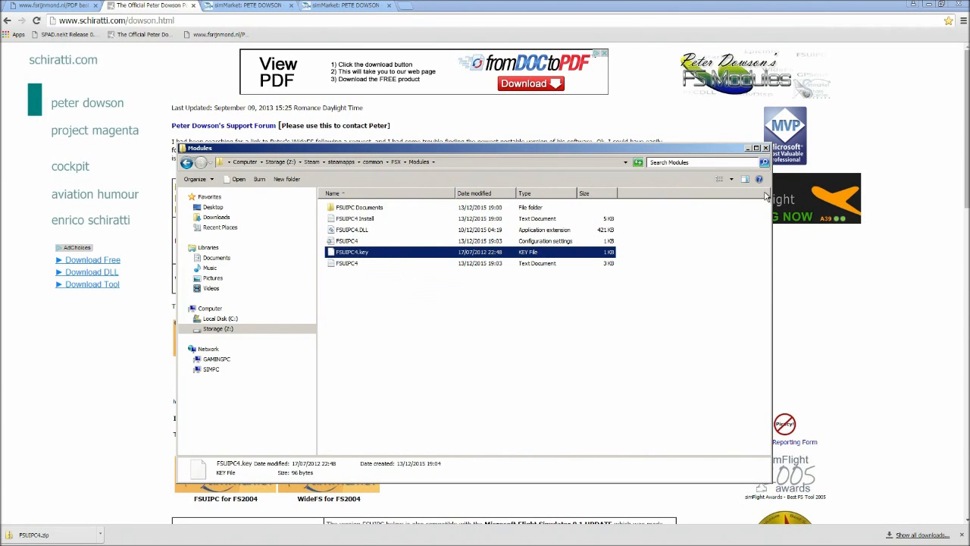
{"action": "left_click", "coordinate": [766, 148]}
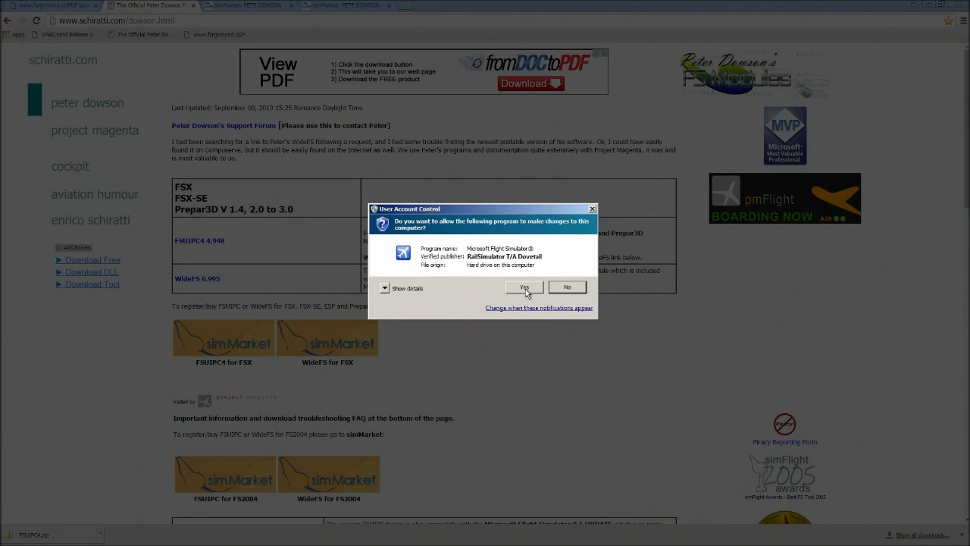
Step: Allow Flight Simulator to start again and change the cockpit view to the light switches once the flight loads
{"action": "left_click", "coordinate": [525, 288]}
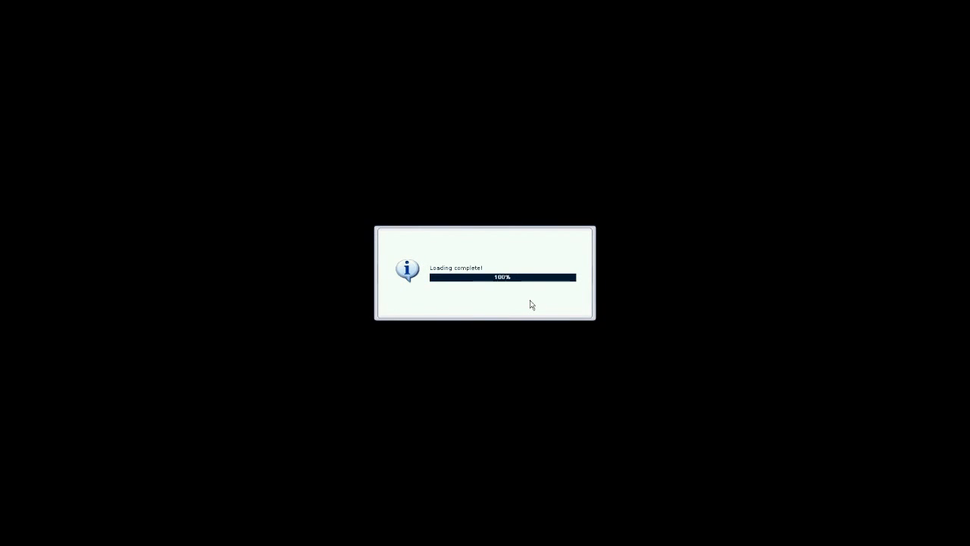
{"action": "key", "text": "shift+KP_2"}
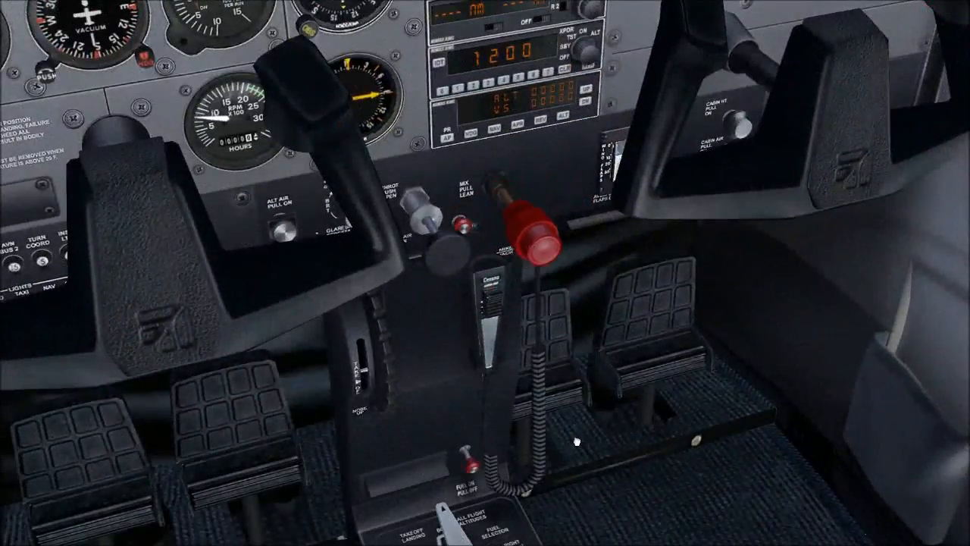
{"action": "key", "text": "a"}
{"action": "key", "text": "a"}
{"action": "key", "text": "a"}
{"action": "key", "text": "a"}
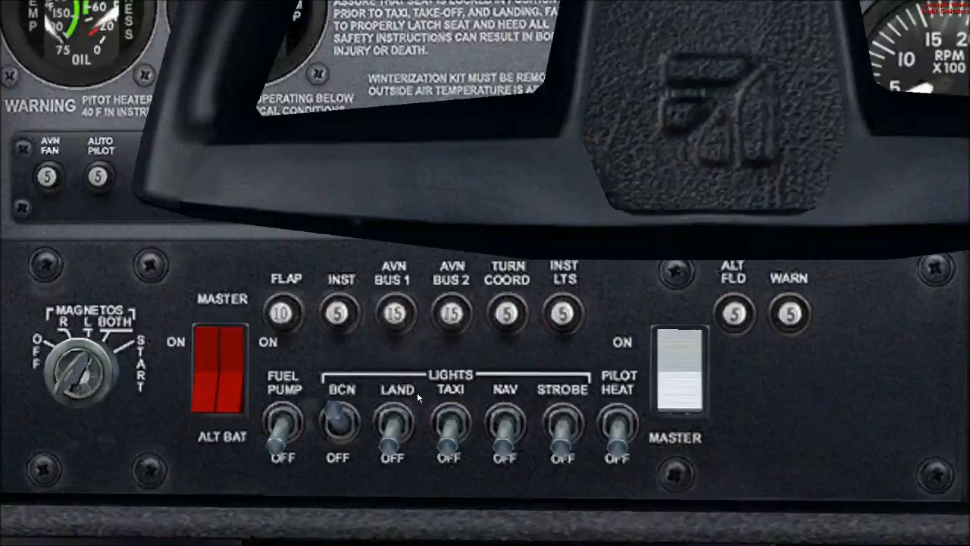
Step: Switch off the aircraft's battery and alternator masters, and return to the Virtual Cockpit view
{"action": "left_click", "coordinate": [231, 403]}
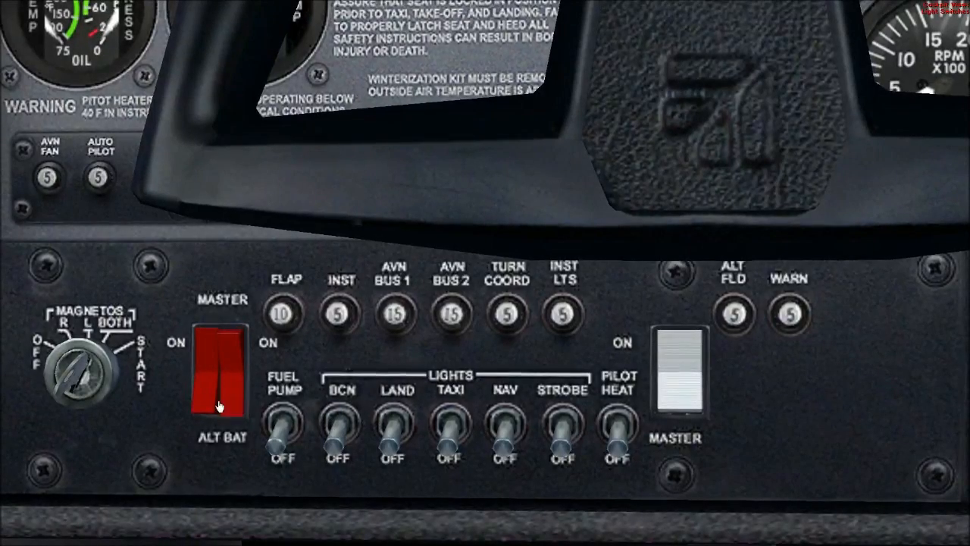
{"action": "left_click", "coordinate": [198, 409]}
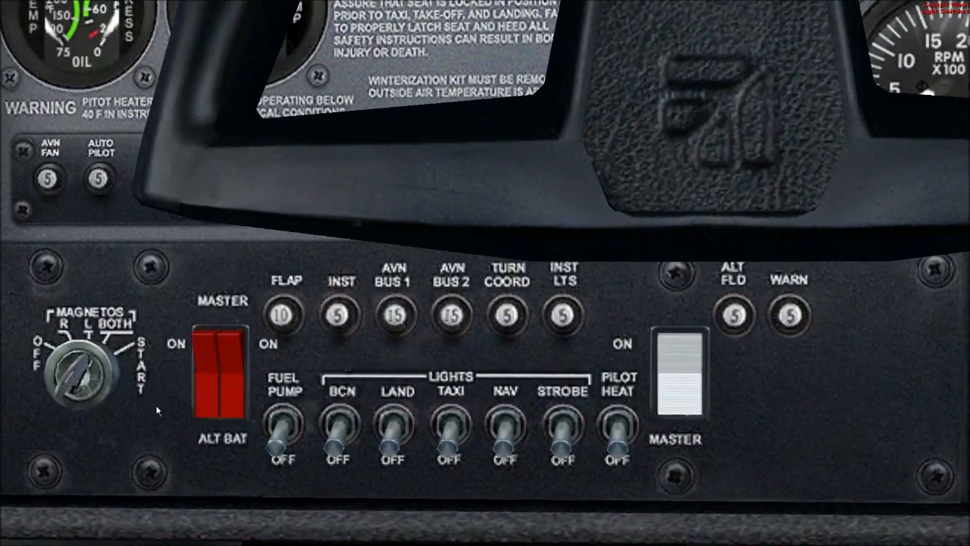
{"action": "left_click_drag", "start_coordinate": [101, 388], "coordinate": [1, 388]}
{"action": "key", "text": "a"}
{"action": "key", "text": "a"}
{"action": "key", "text": "a"}
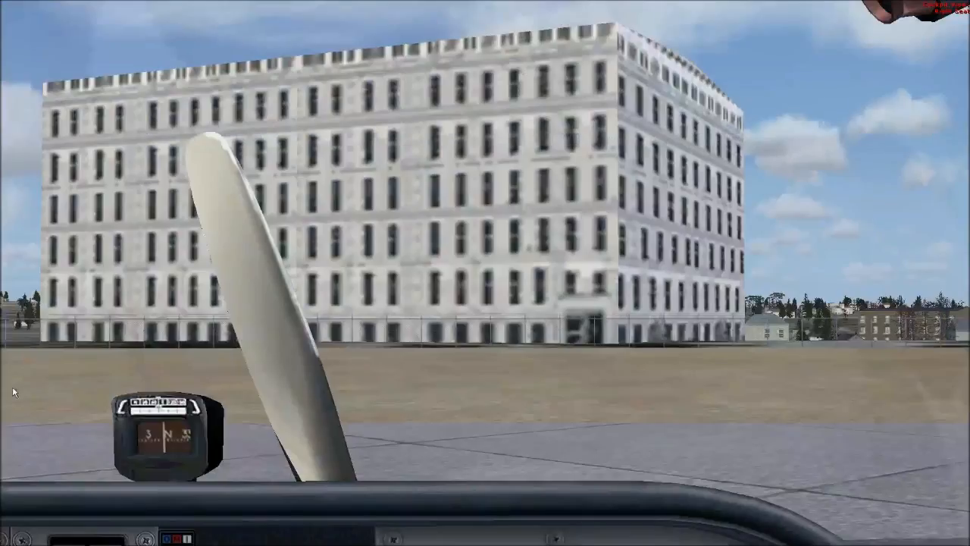
{"action": "key", "text": "a"}
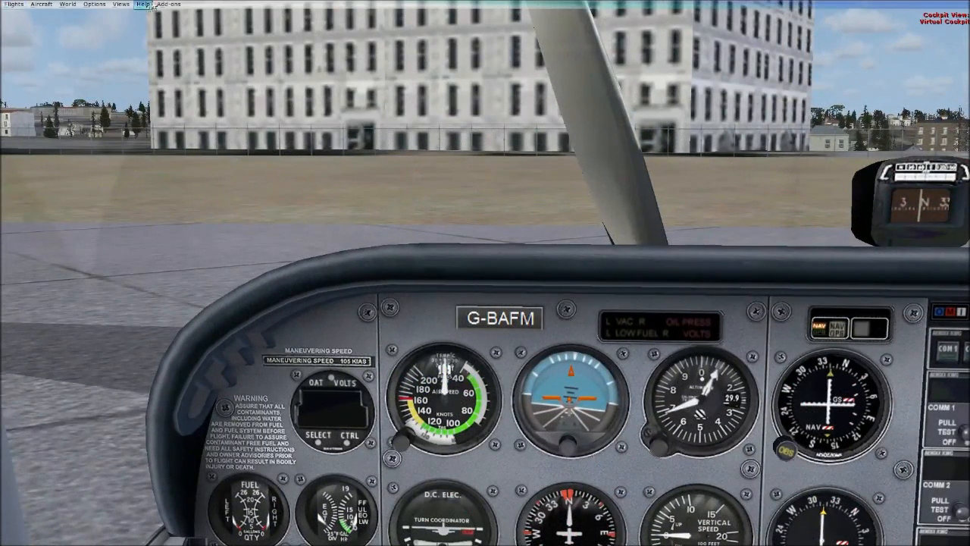
Step: Open the FSUIPC options from the flight and check the registration details for FSUIPC and WideFS
{"action": "left_click", "coordinate": [168, 5]}
{"action": "left_click", "coordinate": [173, 15]}
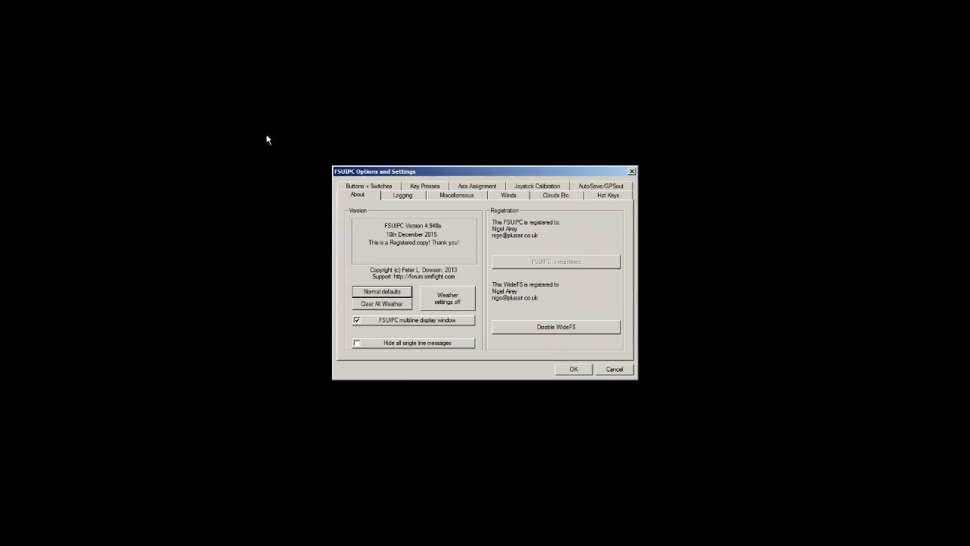
{"action": "left_click_drag", "start_coordinate": [504, 169], "coordinate": [438, 204]}
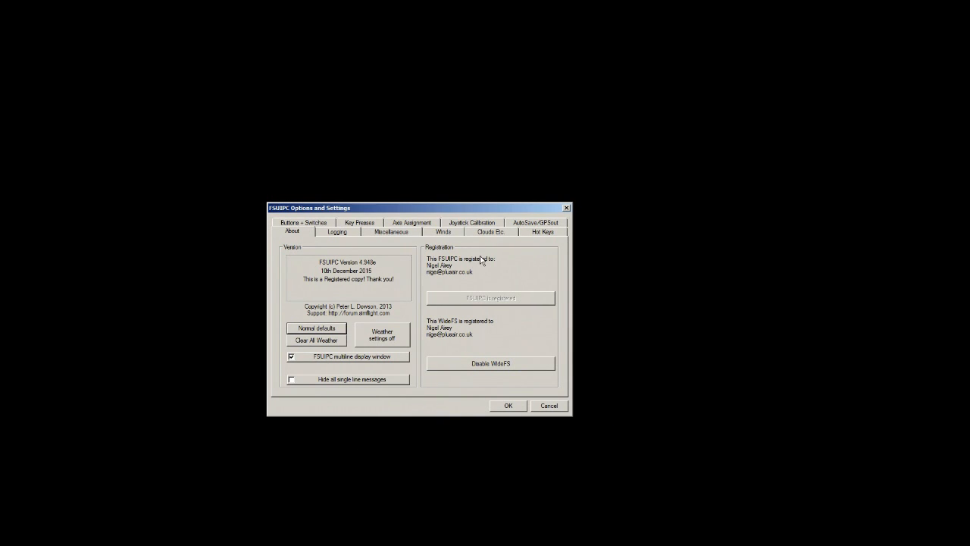
{"action": "mouse_move", "coordinate": [429, 206]}
{"action": "left_mouse_down"}
{"action": "mouse_move", "coordinate": [450, 203]}
{"action": "mouse_move", "coordinate": [436, 216]}
{"action": "left_mouse_up"}
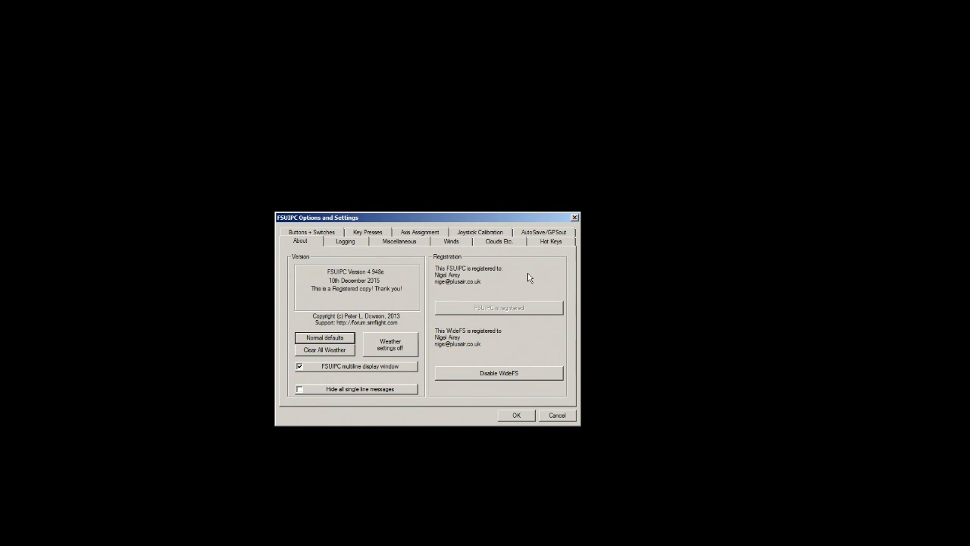
Step: Review FSUIPC's Buttons + Switches, Logging, Miscellaneous, Axis Assignment, Joystick Calibration, Winds, AutoSave/GPSout and Hot Keys settings
{"action": "left_click", "coordinate": [329, 234]}
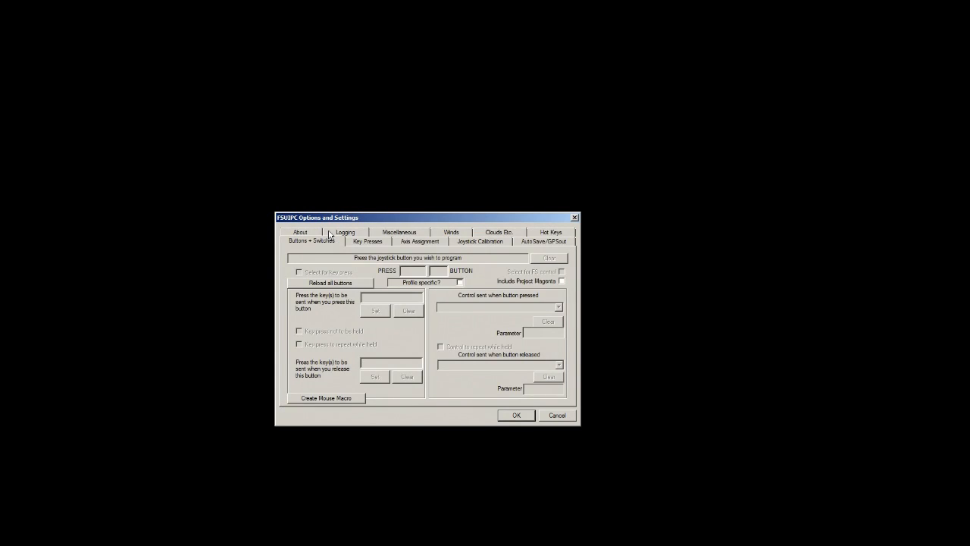
{"action": "left_click", "coordinate": [351, 234]}
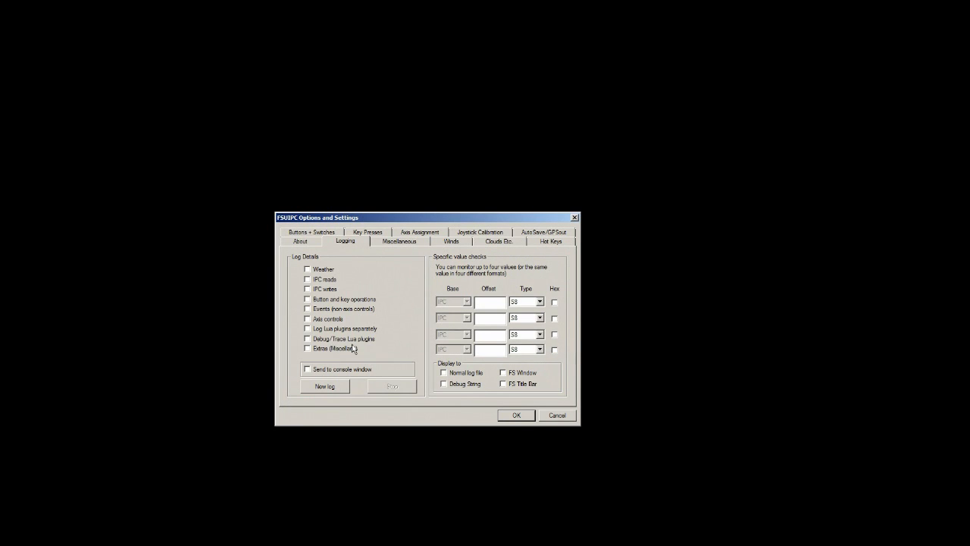
{"action": "left_click", "coordinate": [377, 234]}
{"action": "left_click", "coordinate": [397, 233]}
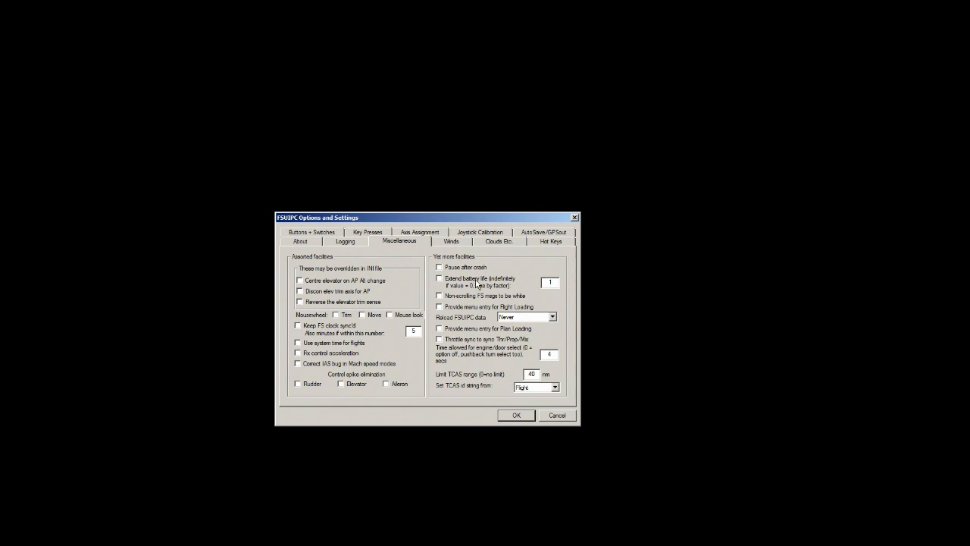
{"action": "left_click", "coordinate": [419, 233]}
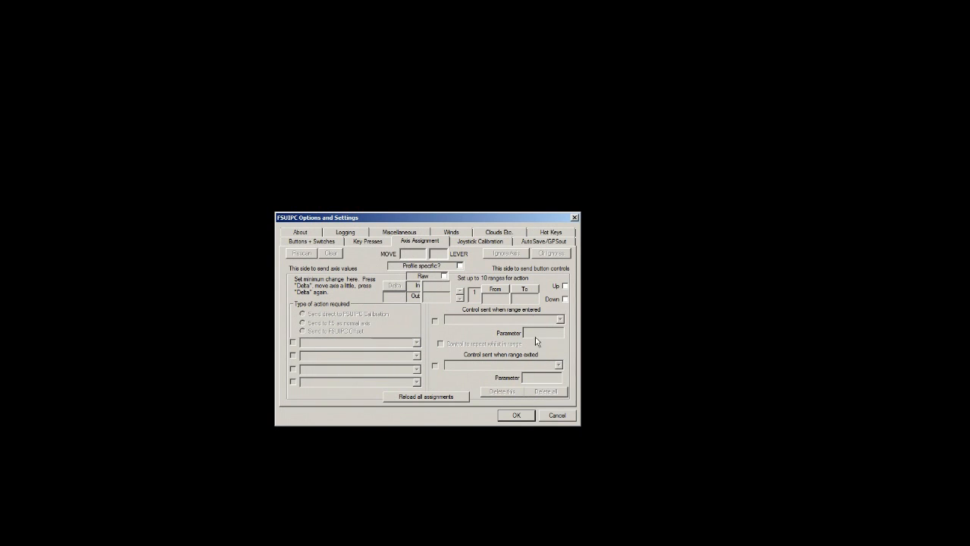
{"action": "left_click", "coordinate": [462, 242]}
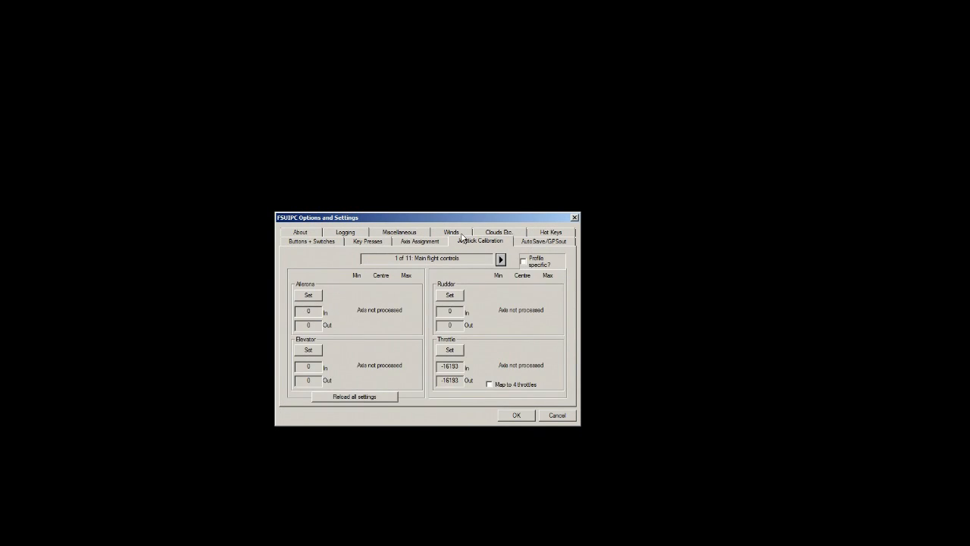
{"action": "left_click", "coordinate": [451, 235]}
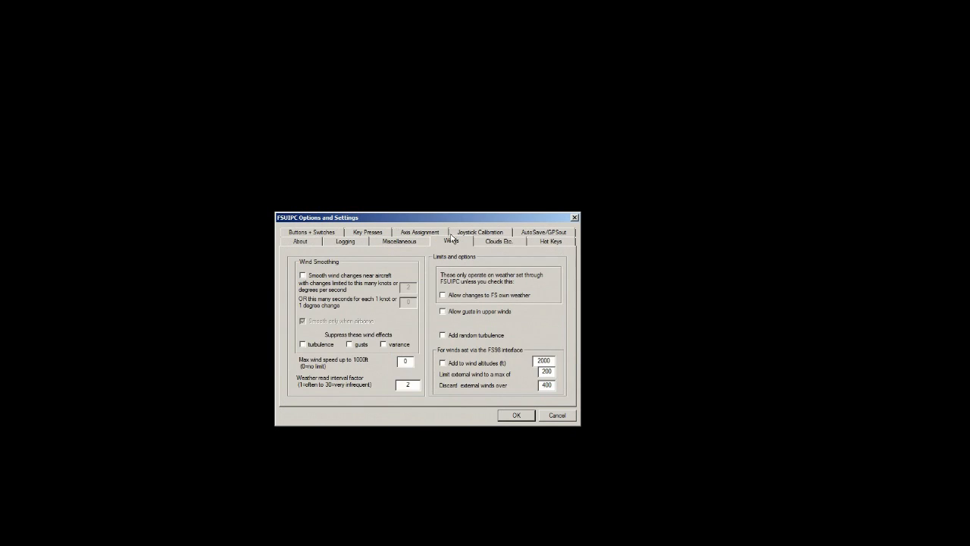
{"action": "left_click", "coordinate": [497, 243]}
{"action": "left_click", "coordinate": [544, 232]}
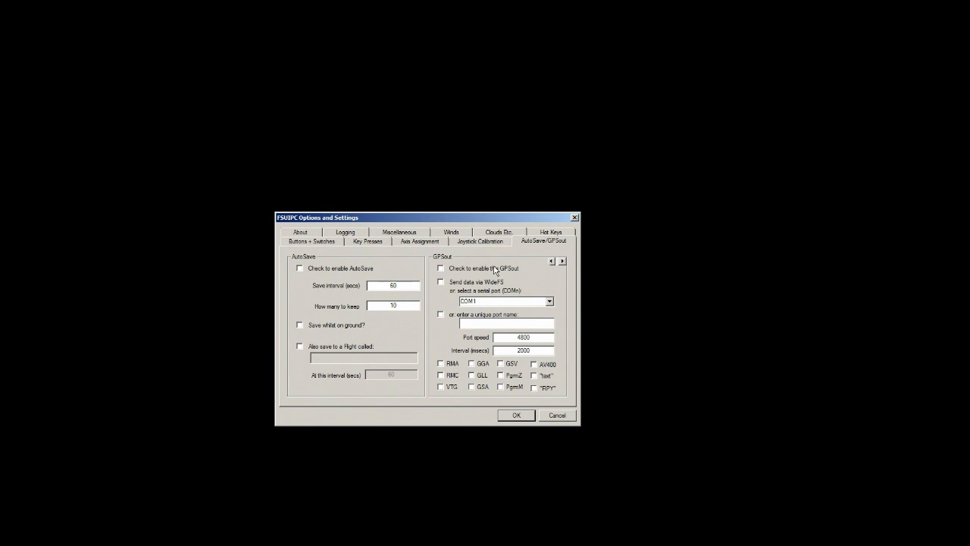
{"action": "left_click", "coordinate": [540, 233]}
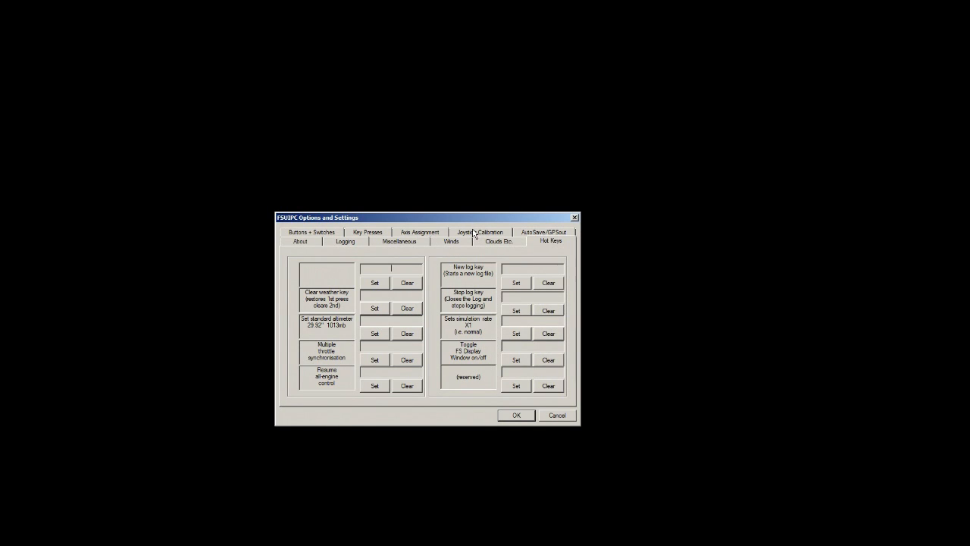
Step: Cancel the FSUIPC options and open the simulator's control axis settings, checking the available controller types
{"action": "left_click", "coordinate": [554, 417]}
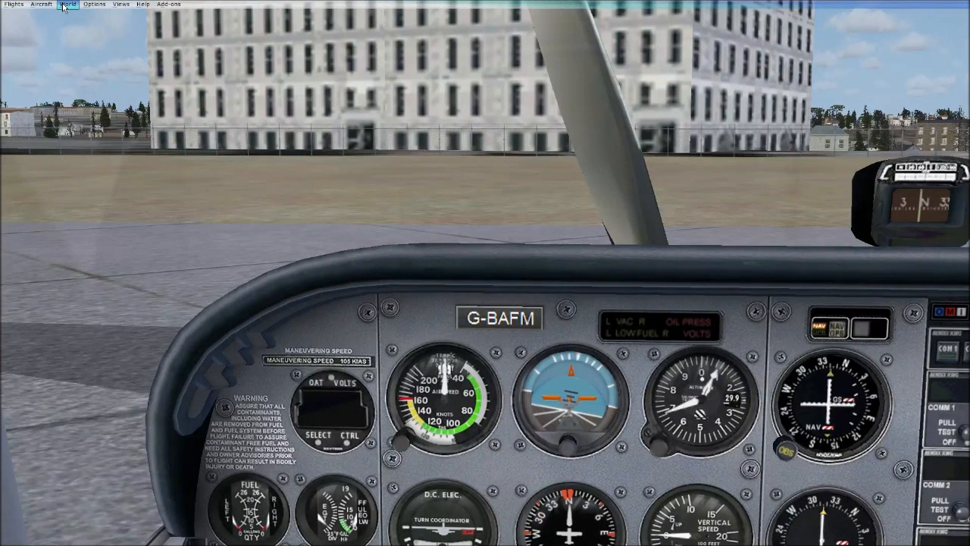
{"action": "left_click", "coordinate": [91, 6]}
{"action": "mouse_move", "coordinate": [106, 95]}
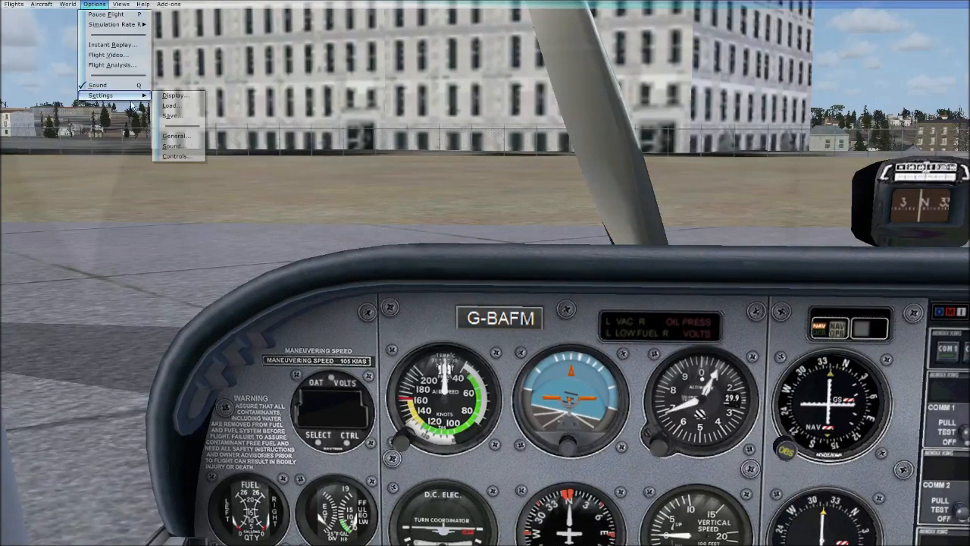
{"action": "left_click", "coordinate": [179, 156]}
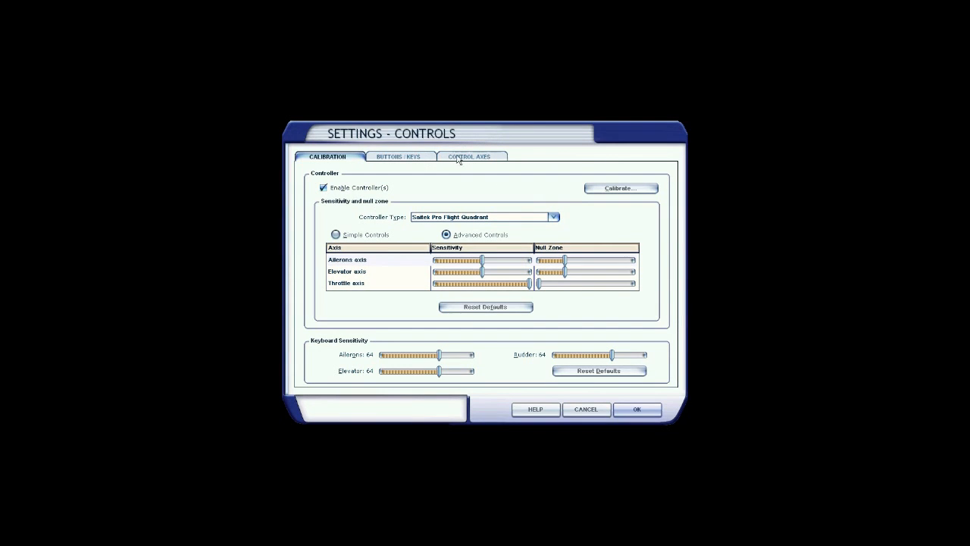
{"action": "left_click", "coordinate": [460, 158]}
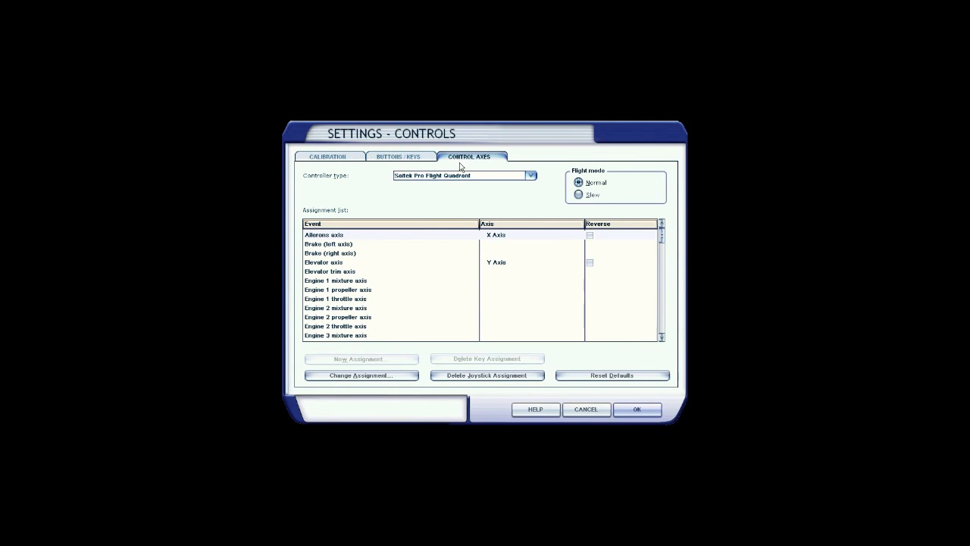
{"action": "left_click", "coordinate": [531, 176]}
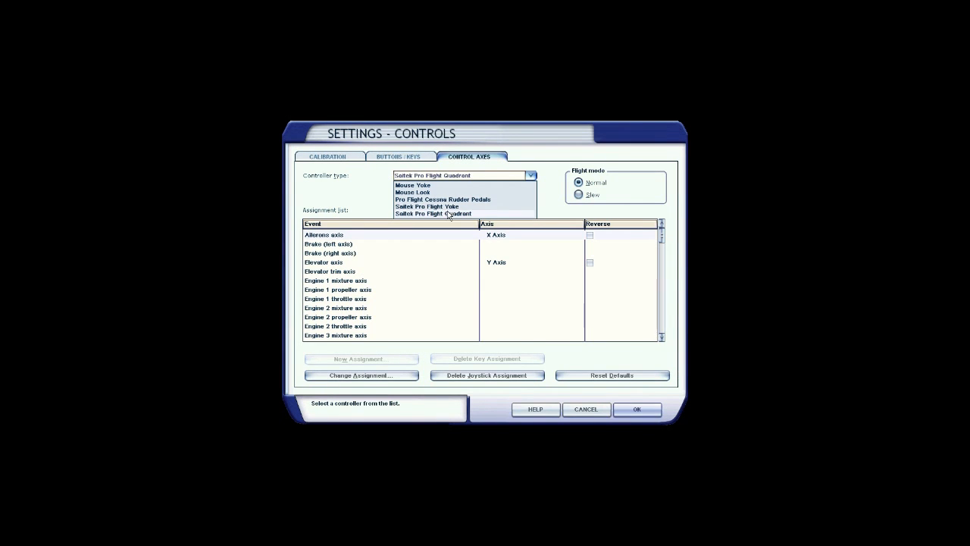
Step: Filter the Saitek Pro Flight Quadrant's button events to Views and delete the joystick assignment for View (next category)
{"action": "left_click", "coordinate": [403, 159]}
{"action": "left_click", "coordinate": [404, 157]}
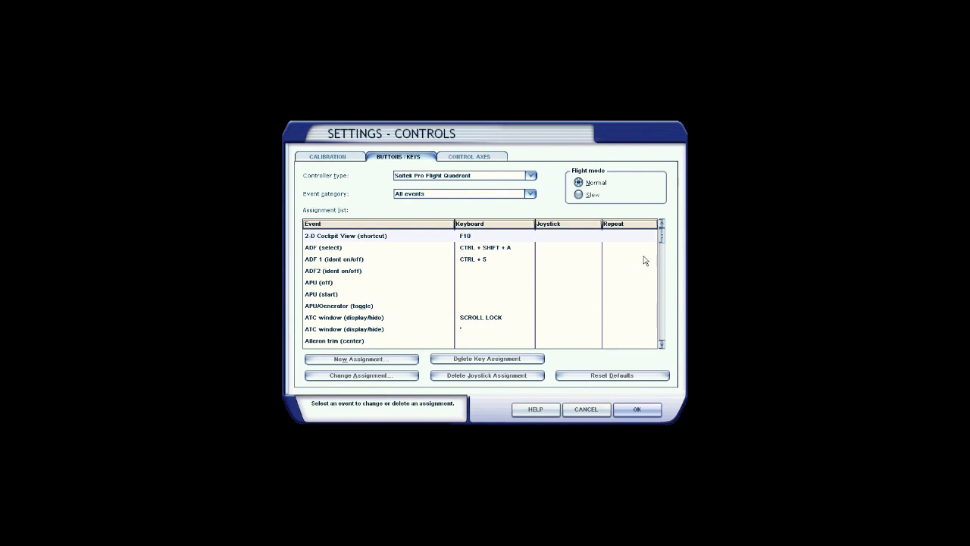
{"action": "mouse_move", "coordinate": [661, 232]}
{"action": "left_mouse_down"}
{"action": "mouse_move", "coordinate": [661, 335]}
{"action": "mouse_move", "coordinate": [661, 231]}
{"action": "left_mouse_up"}
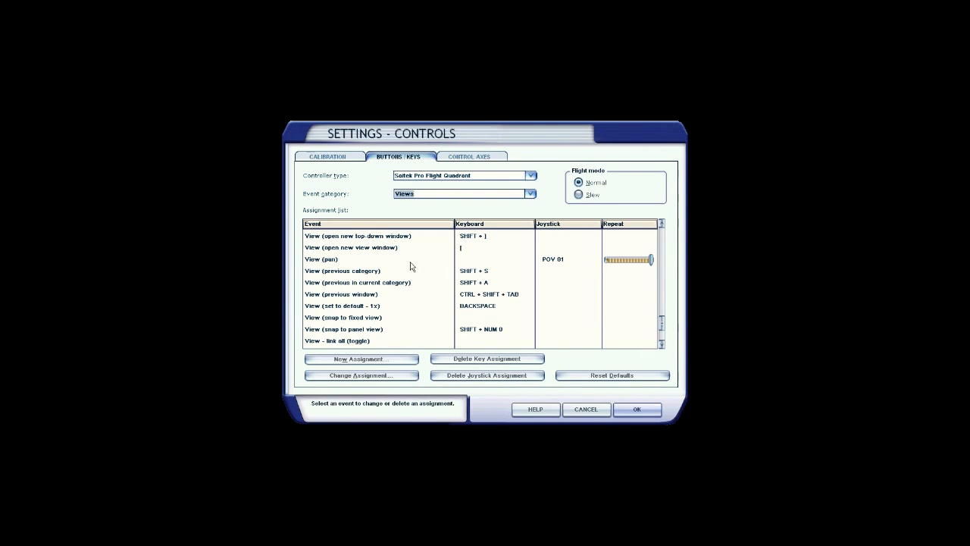
{"action": "left_click", "coordinate": [555, 262]}
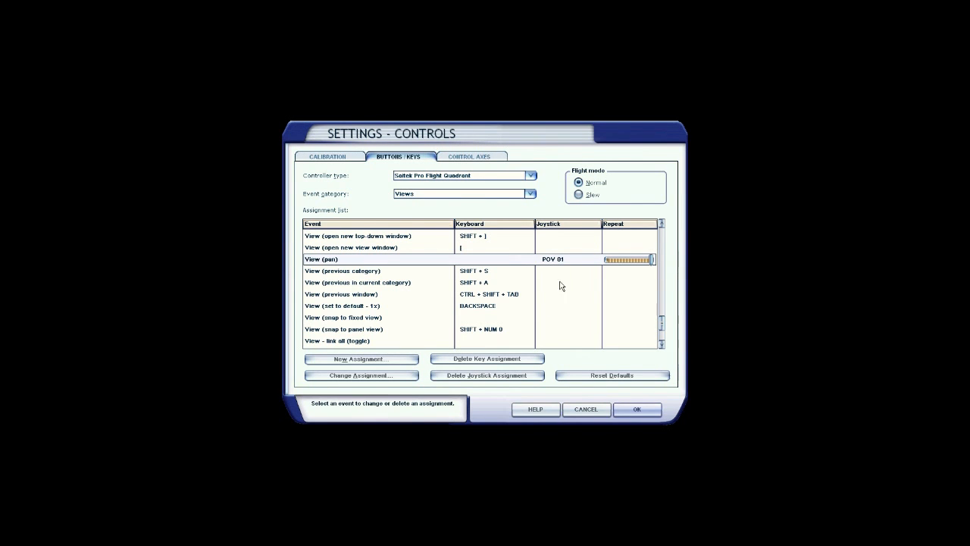
{"action": "mouse_move", "coordinate": [661, 323]}
{"action": "left_mouse_down"}
{"action": "mouse_move", "coordinate": [661, 231]}
{"action": "mouse_move", "coordinate": [660, 326]}
{"action": "mouse_move", "coordinate": [661, 317]}
{"action": "left_mouse_up"}
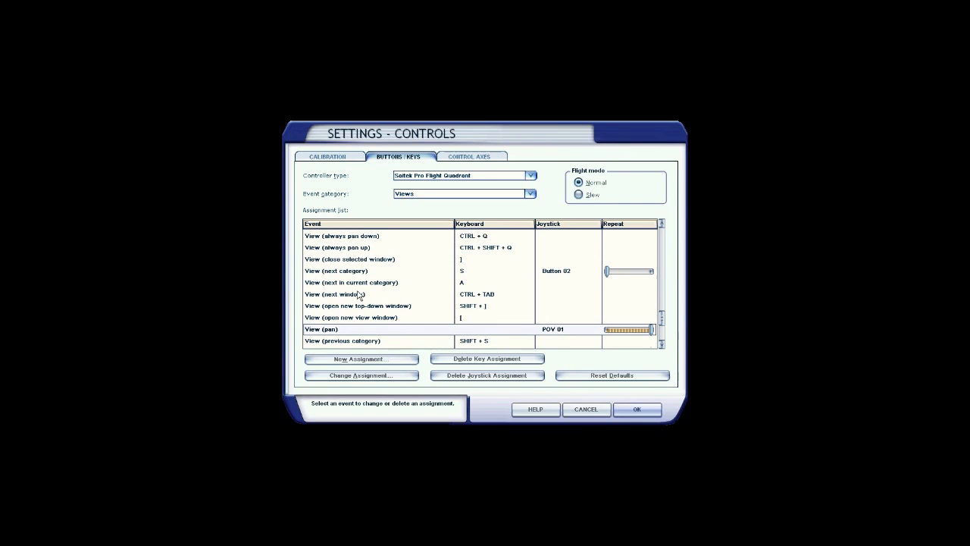
{"action": "left_click", "coordinate": [561, 271]}
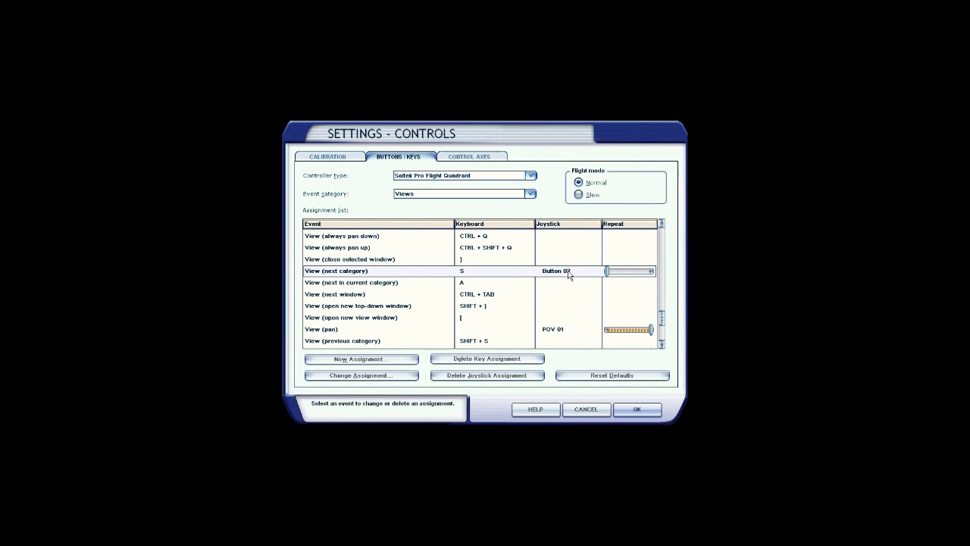
{"action": "left_click", "coordinate": [479, 377]}
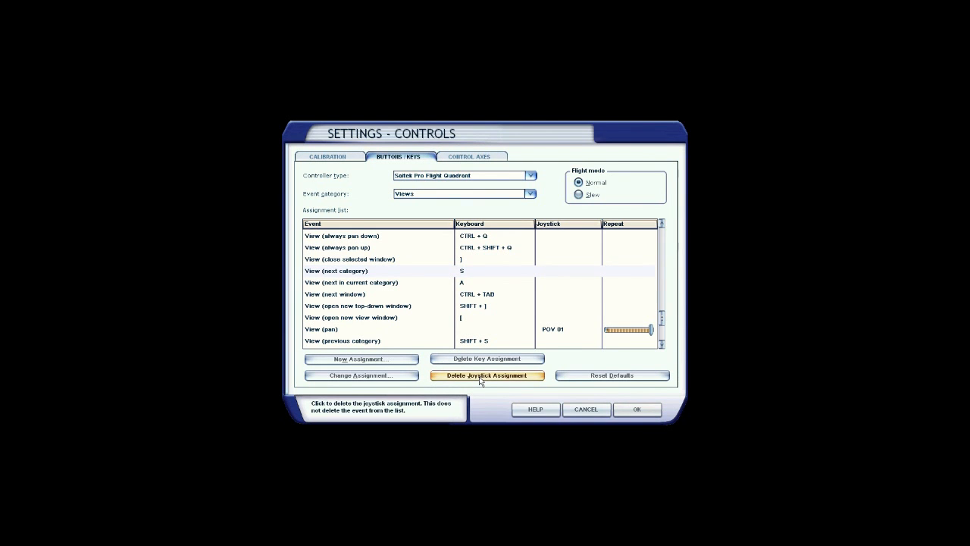
{"action": "left_click", "coordinate": [662, 307]}
{"action": "left_click_drag", "start_coordinate": [662, 307], "coordinate": [661, 237]}
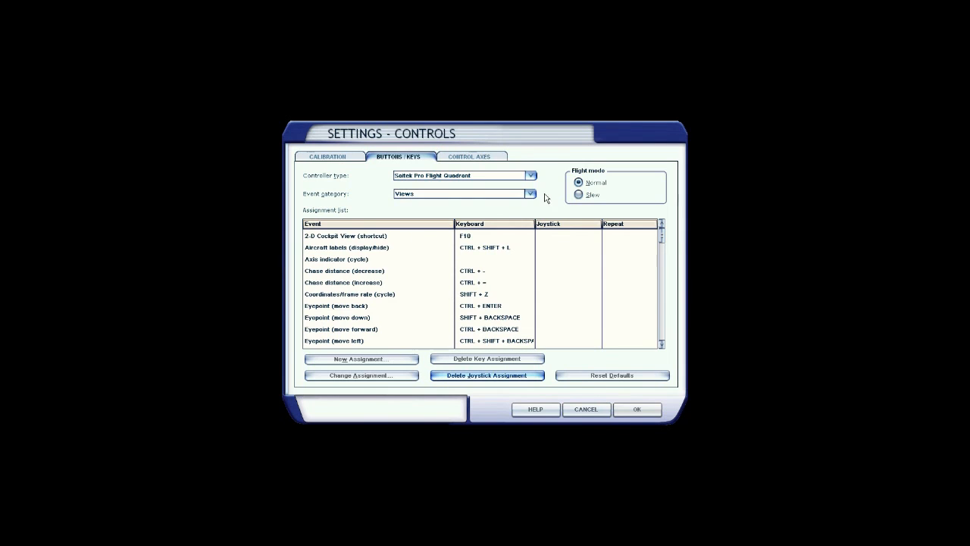
Step: Delete the Saitek Pro Flight Quadrant's joystick assignments for the ailerons, elevator and throttle axes
{"action": "left_click", "coordinate": [469, 157]}
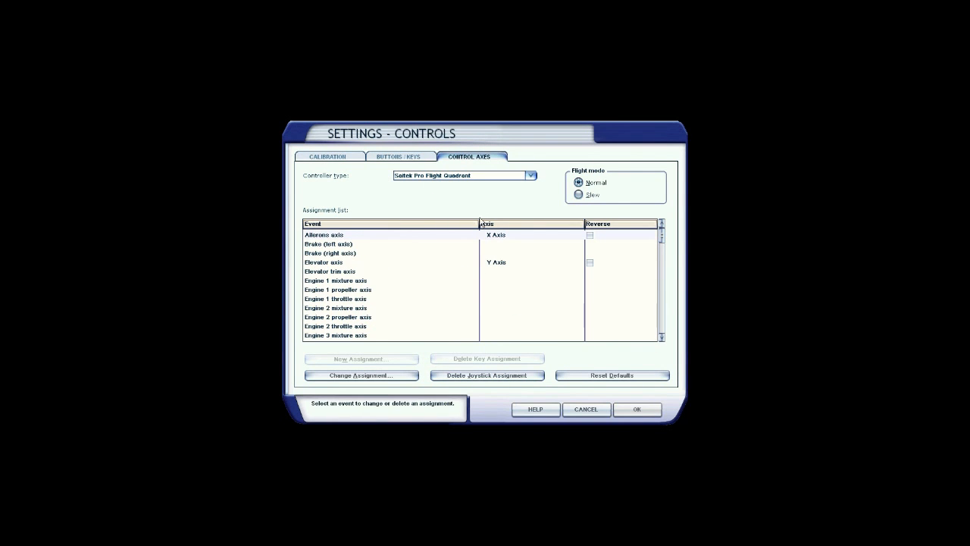
{"action": "left_click", "coordinate": [500, 236]}
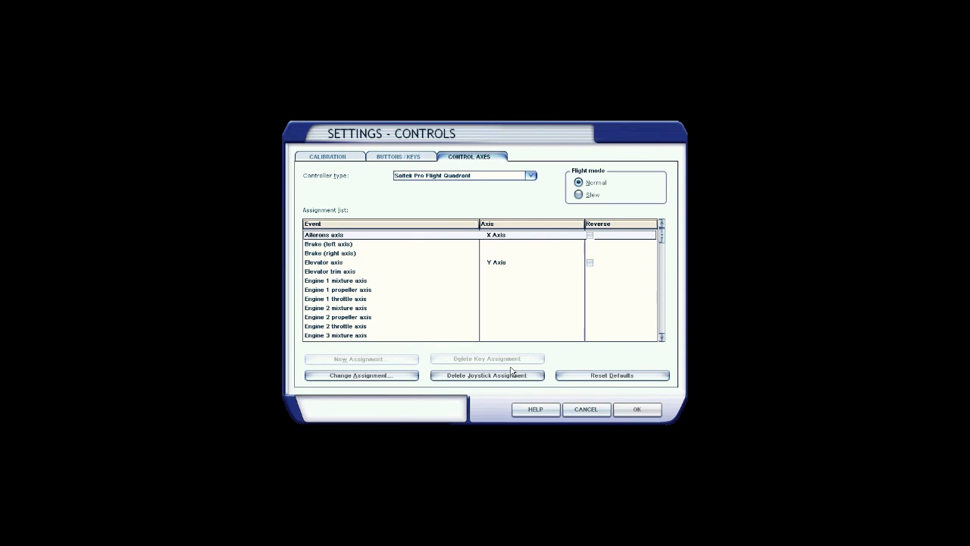
{"action": "left_click", "coordinate": [486, 375]}
{"action": "left_click", "coordinate": [500, 263]}
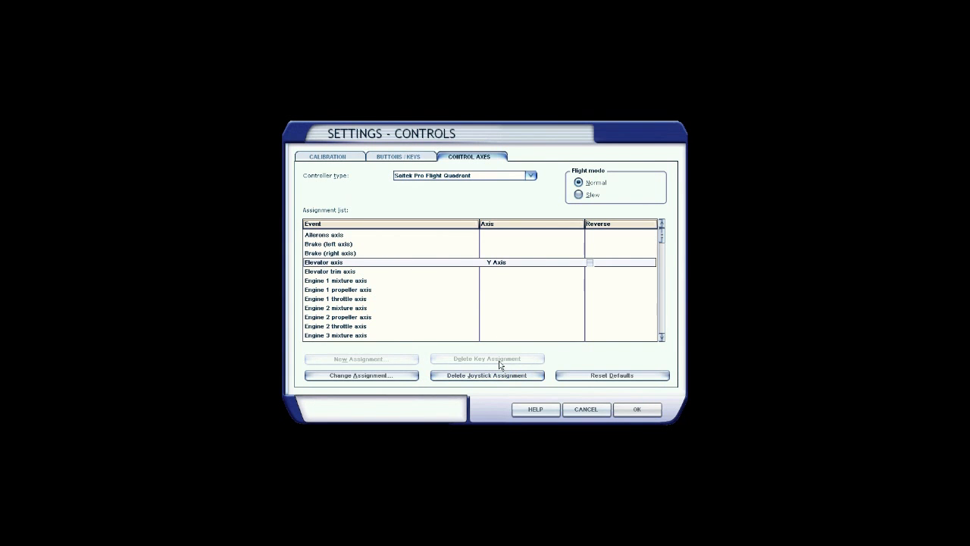
{"action": "left_click", "coordinate": [486, 375]}
{"action": "left_click_drag", "start_coordinate": [661, 239], "coordinate": [661, 326]}
{"action": "left_click", "coordinate": [500, 307]}
{"action": "left_click", "coordinate": [489, 374]}
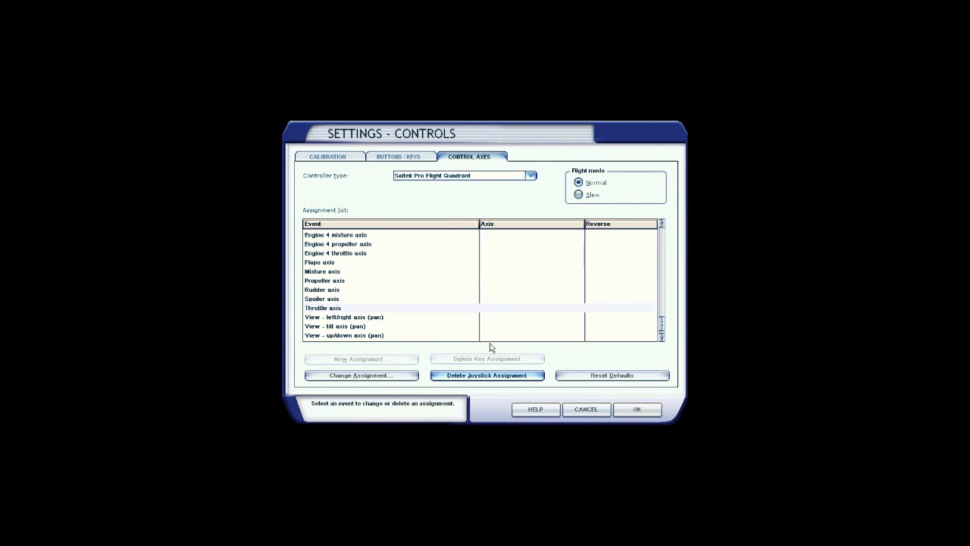
Step: Check the button assignments of the Pro Flight Cessna Rudder Pedals, Saitek Pro Flight Yoke and Saitek Pro Flight Quadrant for leftover joystick entries
{"action": "left_click", "coordinate": [512, 178]}
{"action": "left_click", "coordinate": [531, 175]}
{"action": "left_click", "coordinate": [551, 170]}
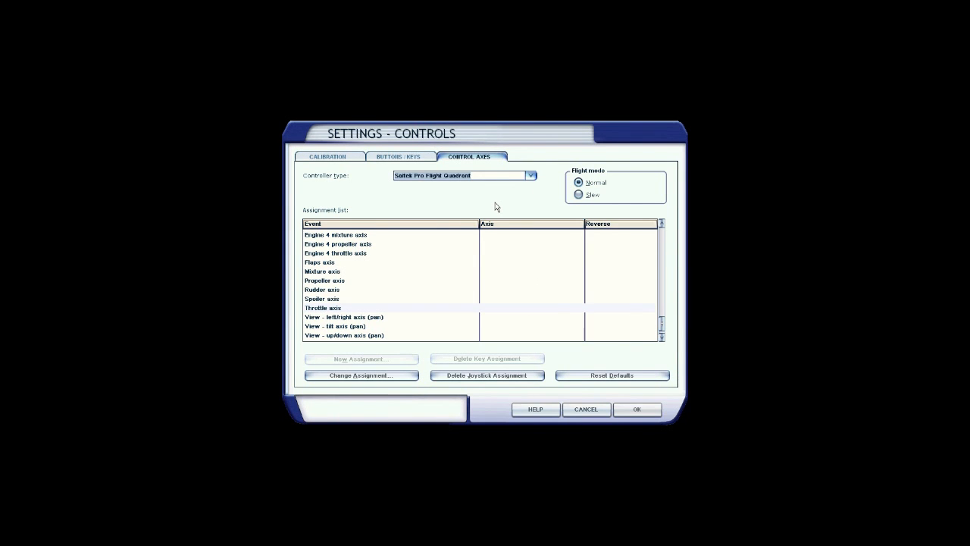
{"action": "left_click", "coordinate": [438, 156]}
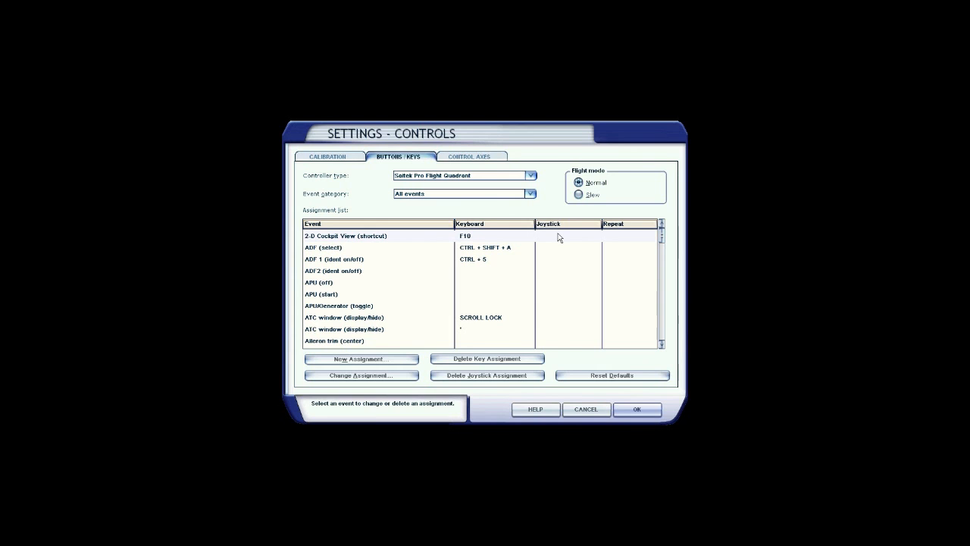
{"action": "left_click", "coordinate": [463, 175]}
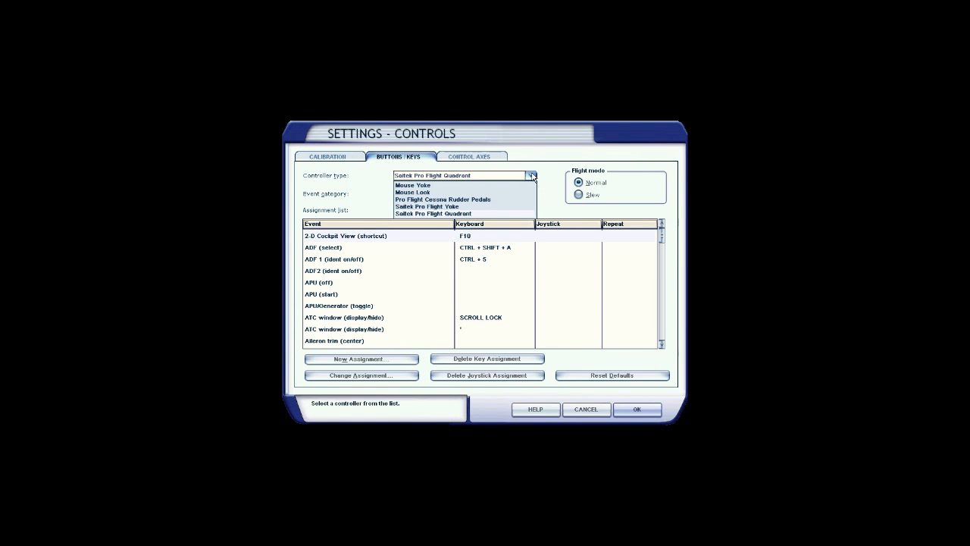
{"action": "left_click", "coordinate": [443, 199]}
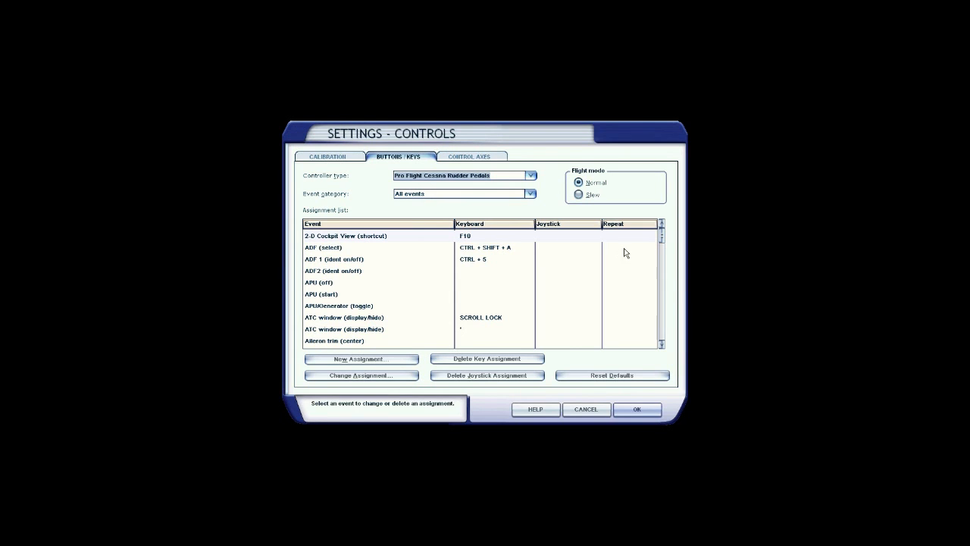
{"action": "mouse_move", "coordinate": [660, 242]}
{"action": "left_mouse_down"}
{"action": "mouse_move", "coordinate": [661, 353]}
{"action": "mouse_move", "coordinate": [661, 235]}
{"action": "left_mouse_up"}
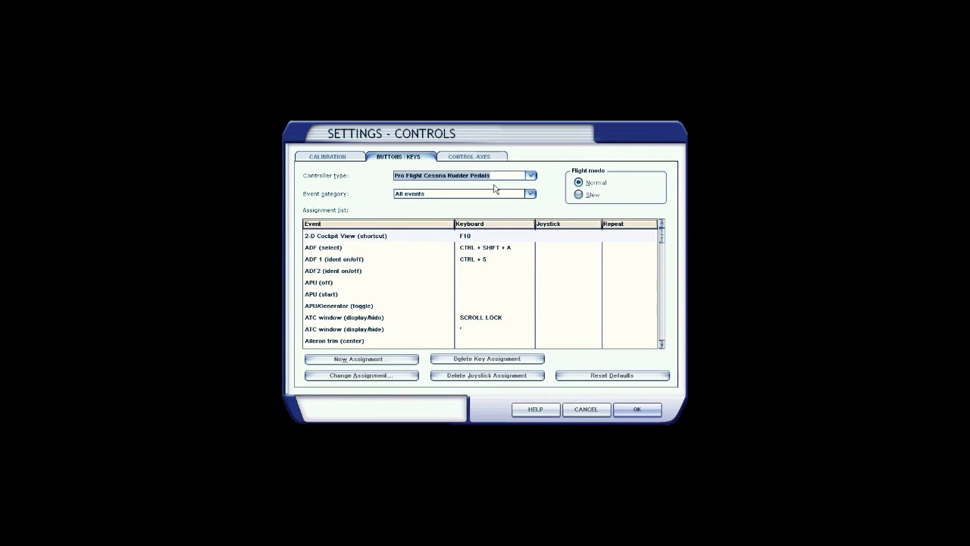
{"action": "left_click", "coordinate": [531, 176]}
{"action": "left_click", "coordinate": [494, 206]}
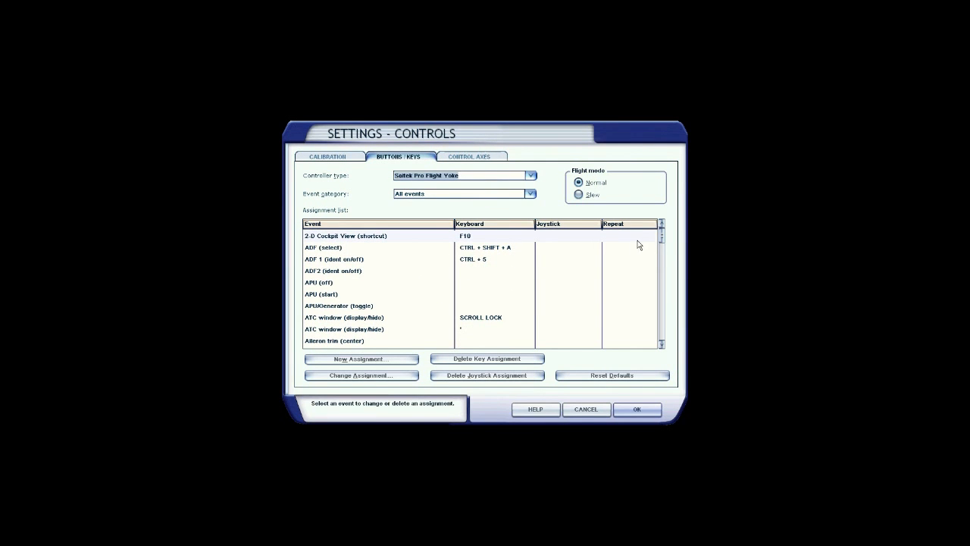
{"action": "left_click_drag", "start_coordinate": [664, 239], "coordinate": [663, 333]}
{"action": "scroll", "coordinate": [510, 267], "scroll_direction": "up", "scroll_amount": 1}
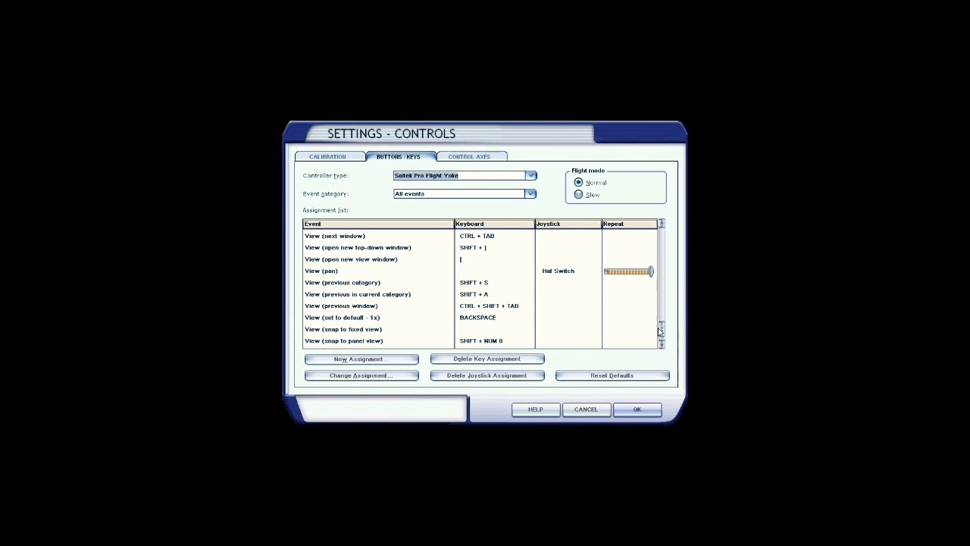
{"action": "left_click_drag", "start_coordinate": [659, 329], "coordinate": [661, 227]}
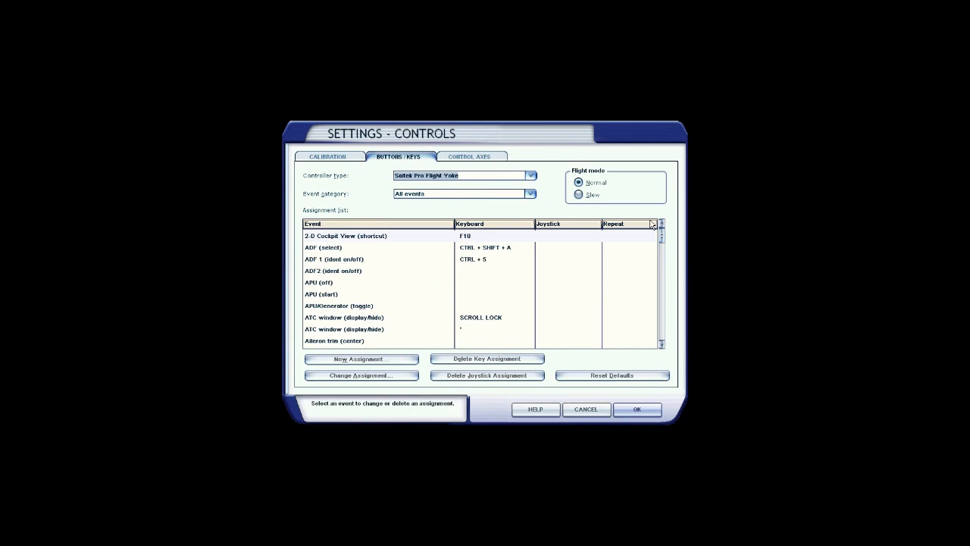
{"action": "left_click", "coordinate": [529, 177]}
{"action": "left_click", "coordinate": [485, 214]}
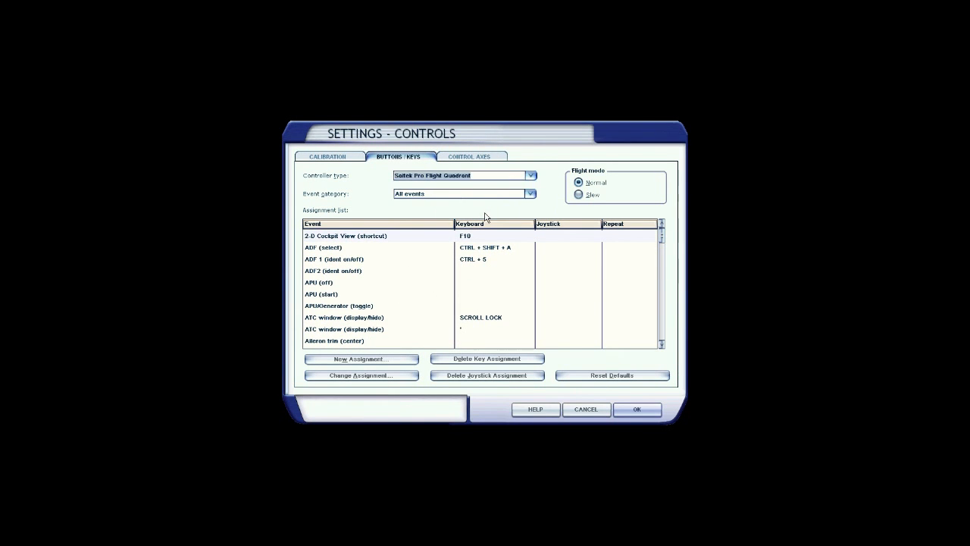
{"action": "mouse_move", "coordinate": [661, 235]}
{"action": "left_mouse_down"}
{"action": "mouse_move", "coordinate": [664, 337]}
{"action": "mouse_move", "coordinate": [663, 234]}
{"action": "left_mouse_up"}
Step: Check the rudder pedals, yoke and quadrant for remaining control axis assignments, and save the control settings
{"action": "left_click", "coordinate": [460, 156]}
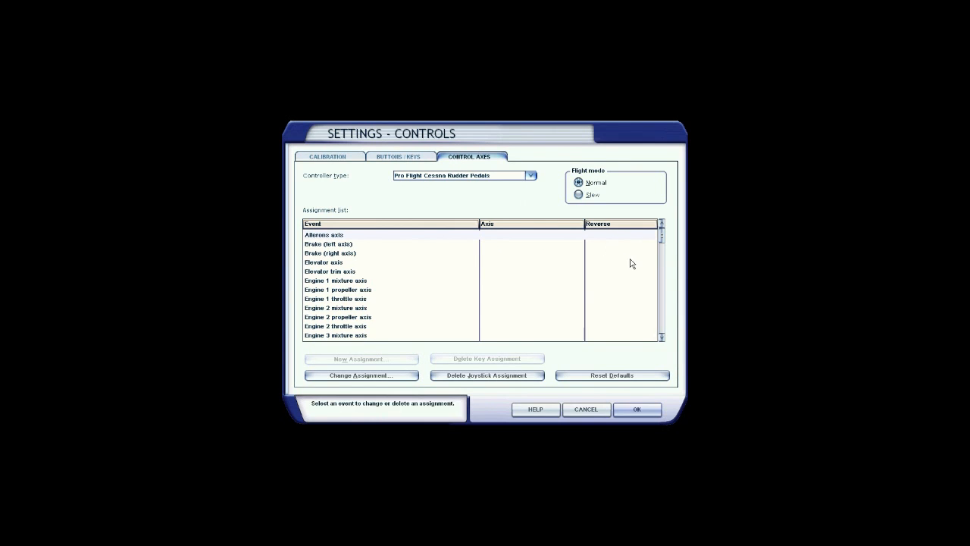
{"action": "mouse_move", "coordinate": [662, 235]}
{"action": "left_mouse_down"}
{"action": "mouse_move", "coordinate": [660, 325]}
{"action": "mouse_move", "coordinate": [662, 235]}
{"action": "left_mouse_up"}
{"action": "left_click", "coordinate": [483, 176]}
{"action": "left_click", "coordinate": [471, 206]}
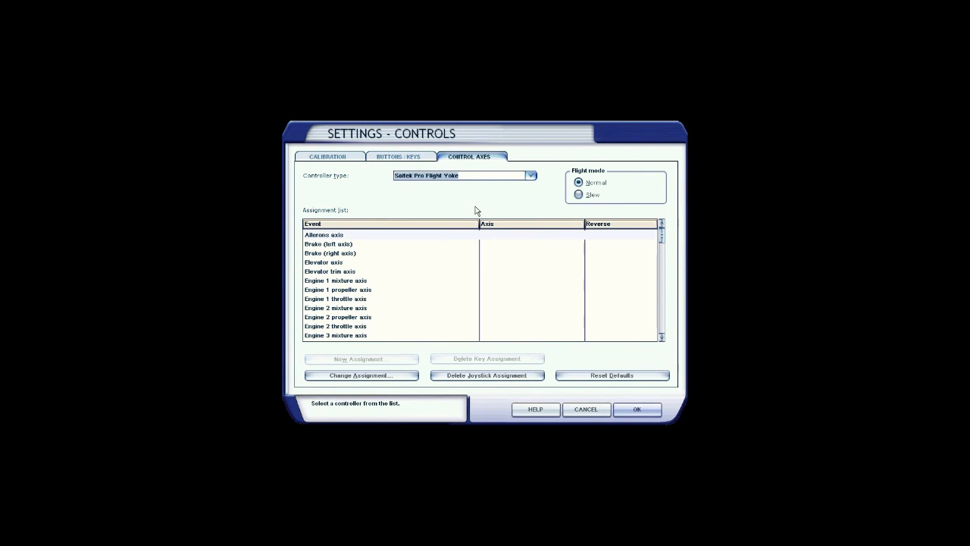
{"action": "mouse_move", "coordinate": [661, 237]}
{"action": "left_mouse_down"}
{"action": "mouse_move", "coordinate": [661, 356]}
{"action": "mouse_move", "coordinate": [662, 235]}
{"action": "left_mouse_up"}
{"action": "left_click", "coordinate": [493, 176]}
{"action": "left_click", "coordinate": [508, 214]}
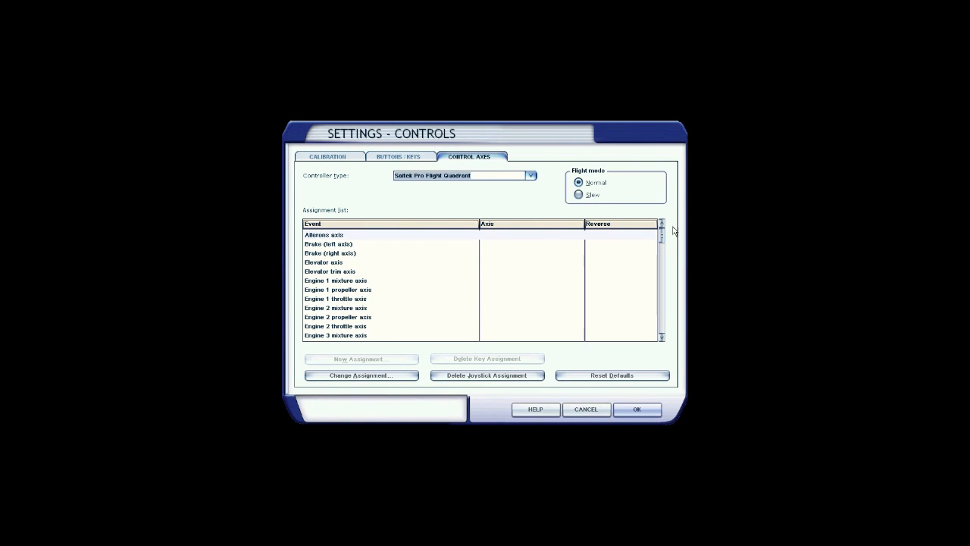
{"action": "scroll", "coordinate": [660, 300], "scroll_direction": "down", "scroll_amount": 2}
{"action": "scroll", "coordinate": [659, 300], "scroll_direction": "up", "scroll_amount": 2}
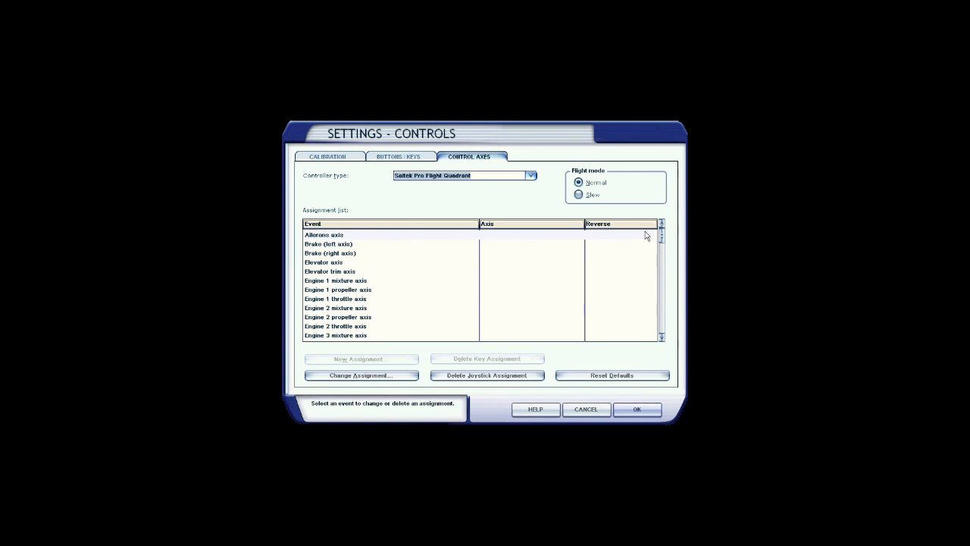
{"action": "left_click", "coordinate": [637, 410]}
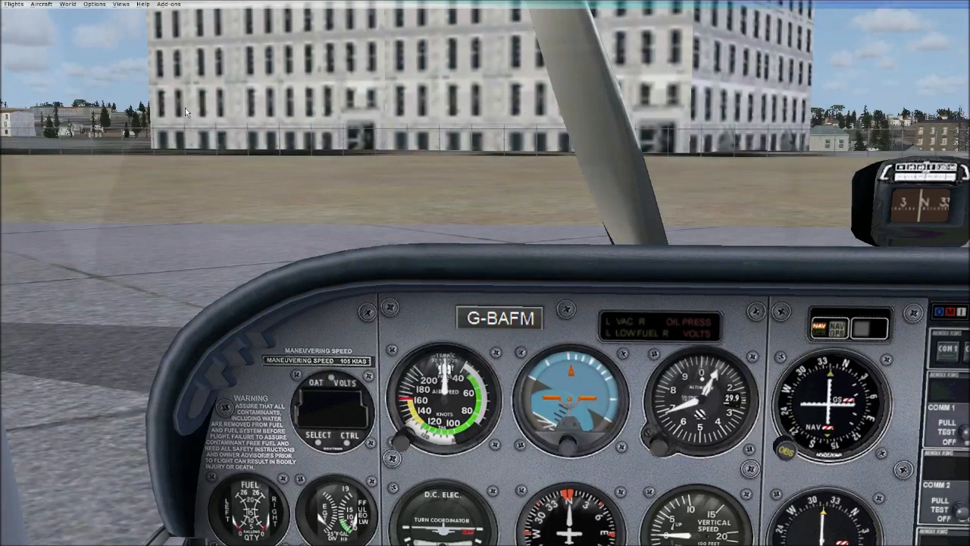
Step: Open the FSUIPC options and view the joystick calibration page for the main flight controls
{"action": "left_click", "coordinate": [171, 4]}
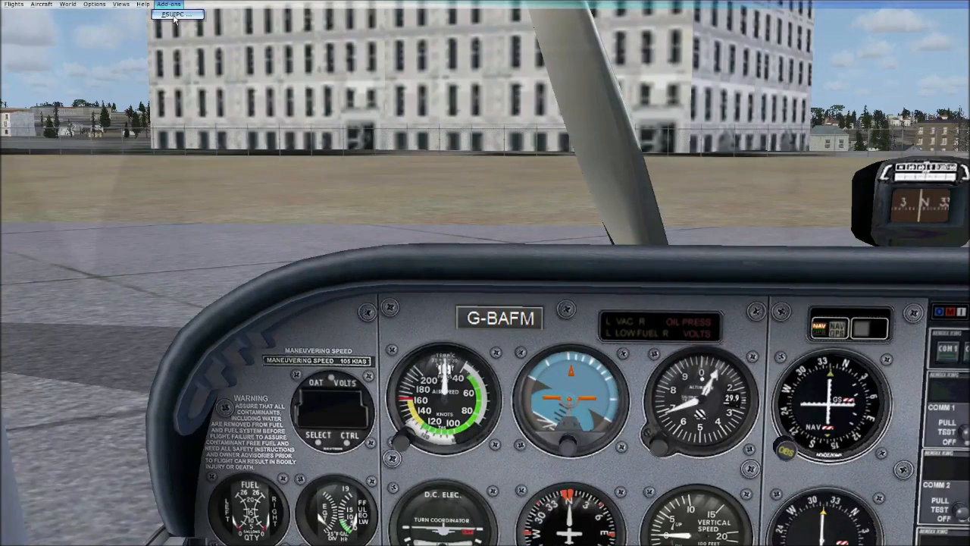
{"action": "left_click", "coordinate": [173, 47]}
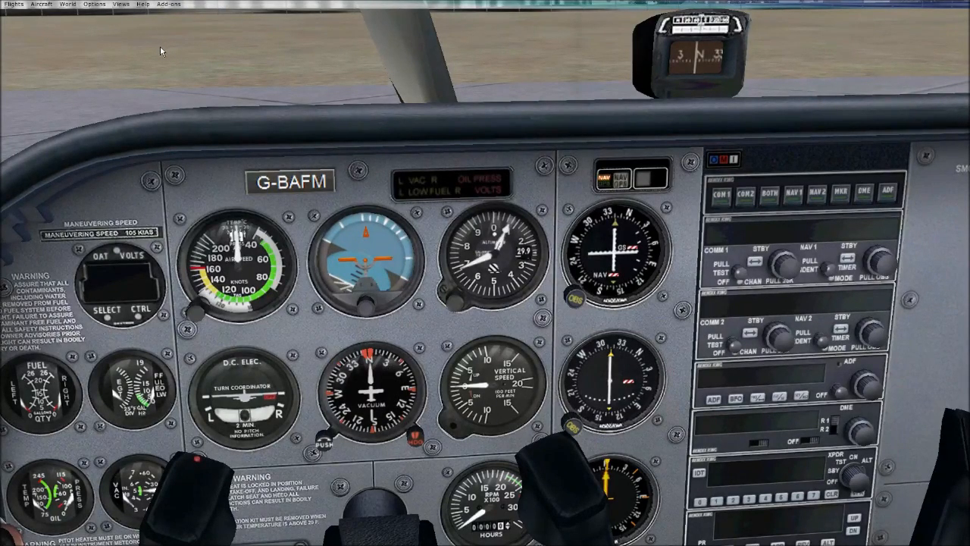
{"action": "key", "text": "shift+BackSpace"}
{"action": "key", "text": "shift+Return"}
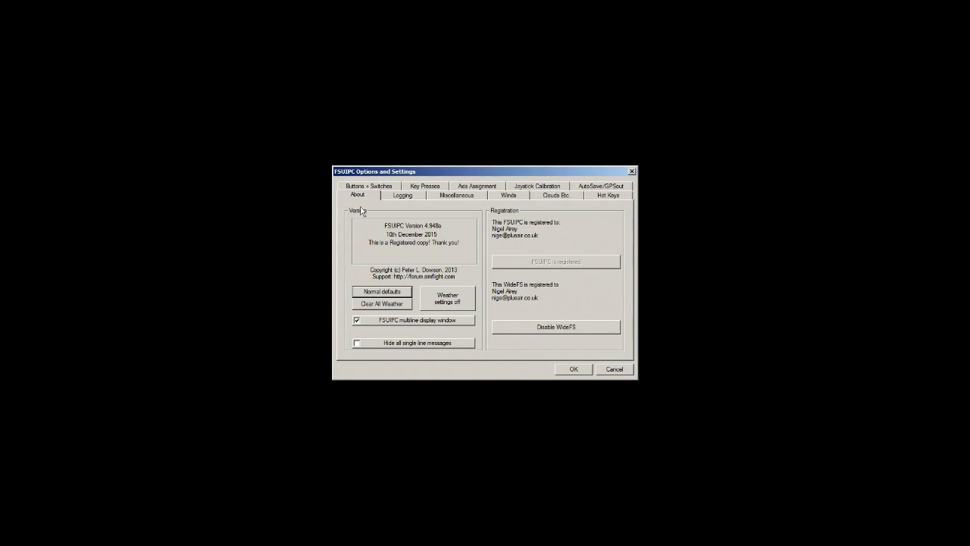
{"action": "left_click", "coordinate": [539, 187]}
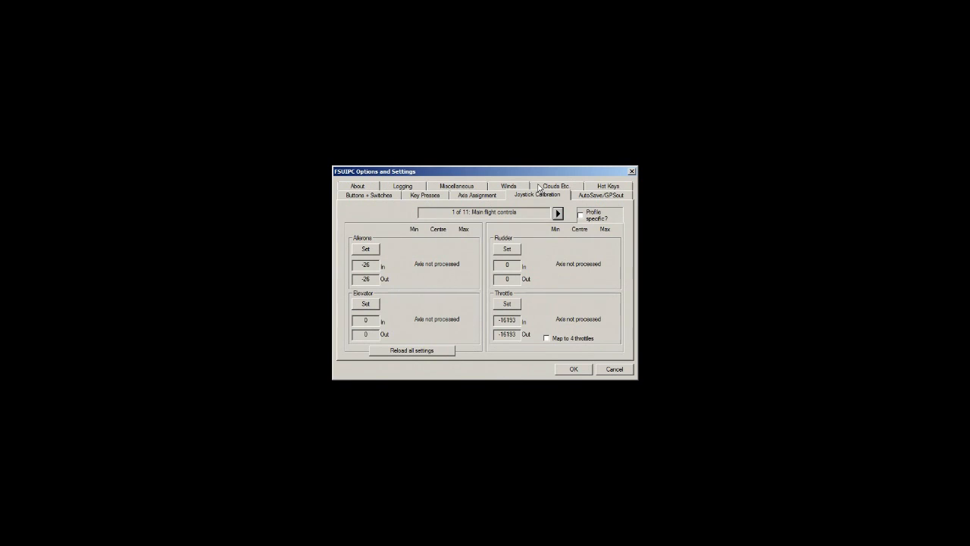
Step: Assign joystick 3's X axis to Aileron, sent direct to FSUIPC Calibration, and rescan to check the assignment
{"action": "left_click", "coordinate": [489, 197]}
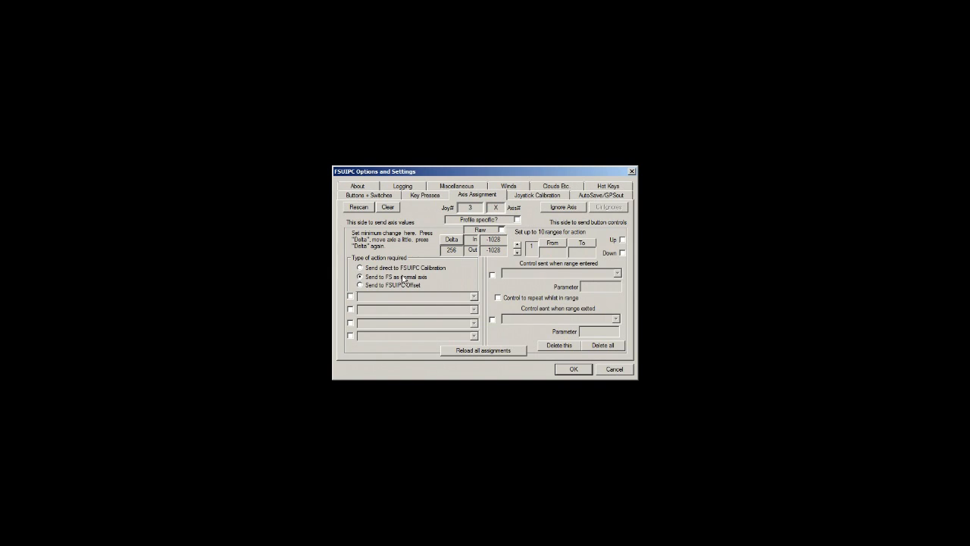
{"action": "left_click", "coordinate": [360, 268]}
{"action": "left_click", "coordinate": [350, 295]}
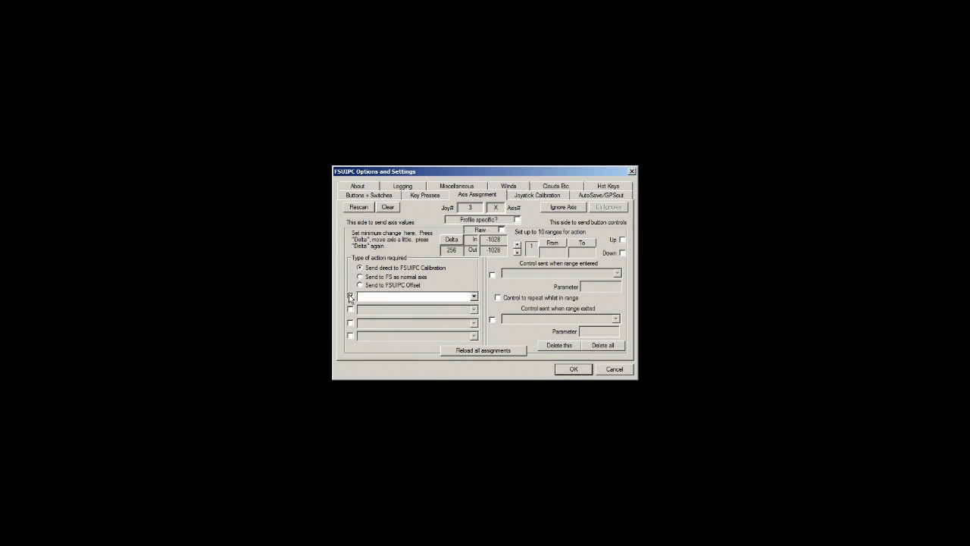
{"action": "left_click", "coordinate": [474, 297]}
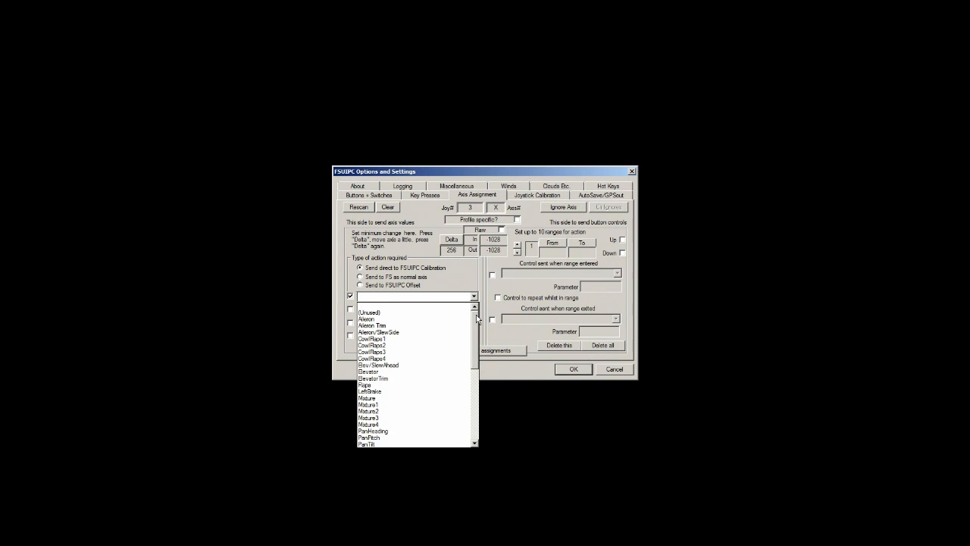
{"action": "scroll", "coordinate": [476, 314], "scroll_direction": "down", "scroll_amount": 5}
{"action": "scroll", "coordinate": [475, 308], "scroll_direction": "up", "scroll_amount": 5}
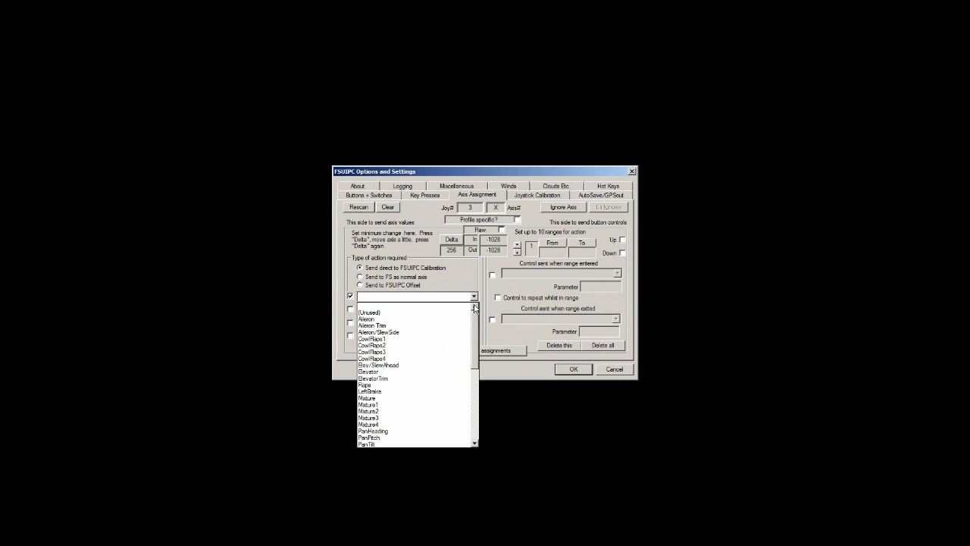
{"action": "left_click", "coordinate": [413, 320]}
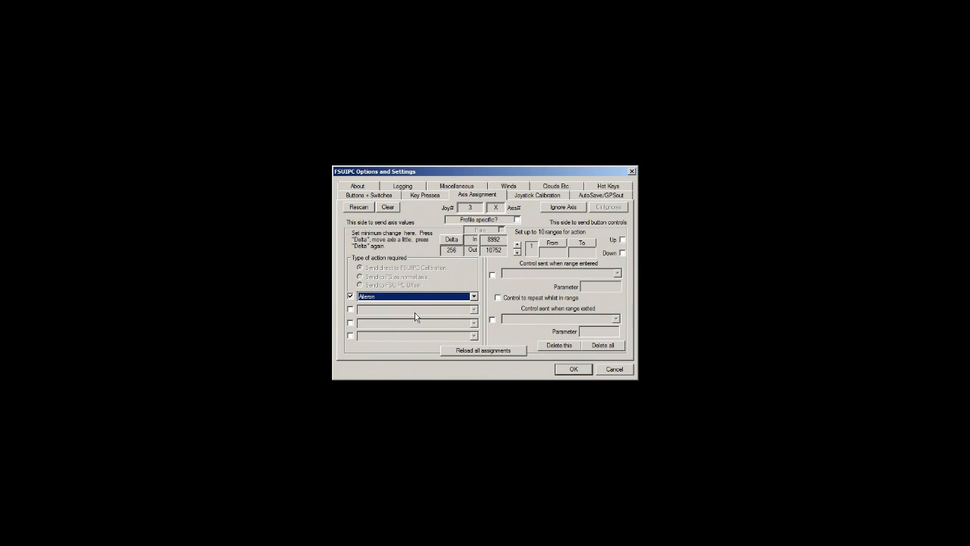
{"action": "left_click", "coordinate": [358, 208]}
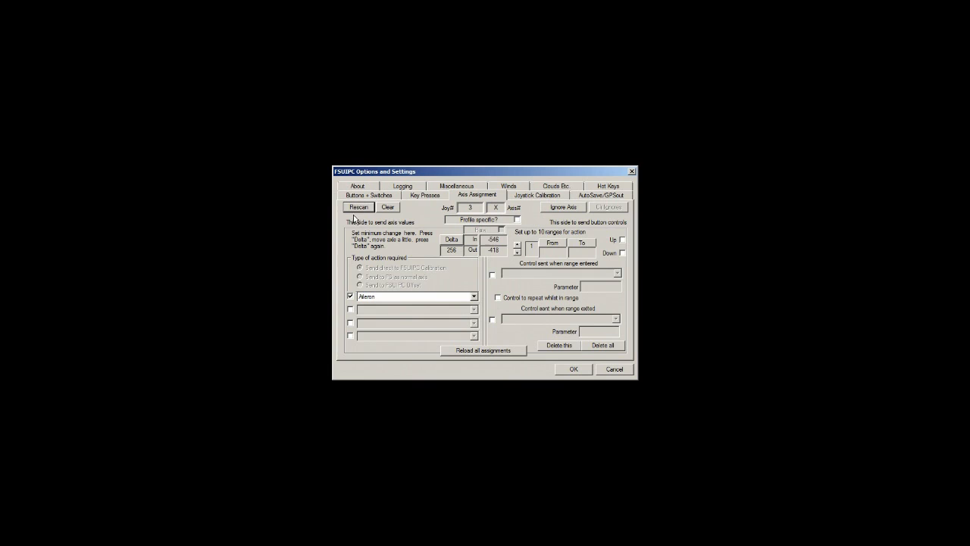
Step: Detect joystick 3's Y axis and assign it to Elevator, sent direct to FSUIPC Calibration, rescanning to check it
{"action": "left_click", "coordinate": [355, 211]}
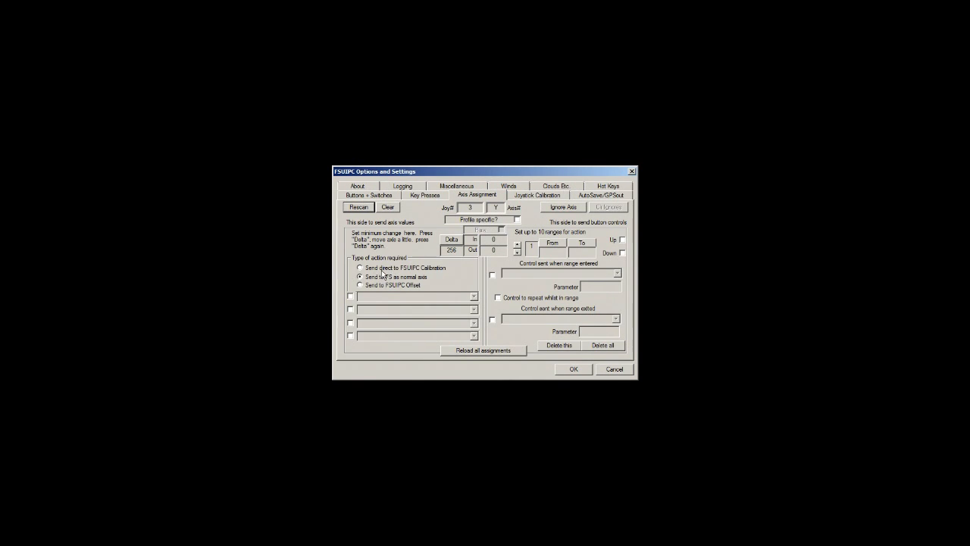
{"action": "left_click", "coordinate": [360, 269]}
{"action": "left_click", "coordinate": [351, 297]}
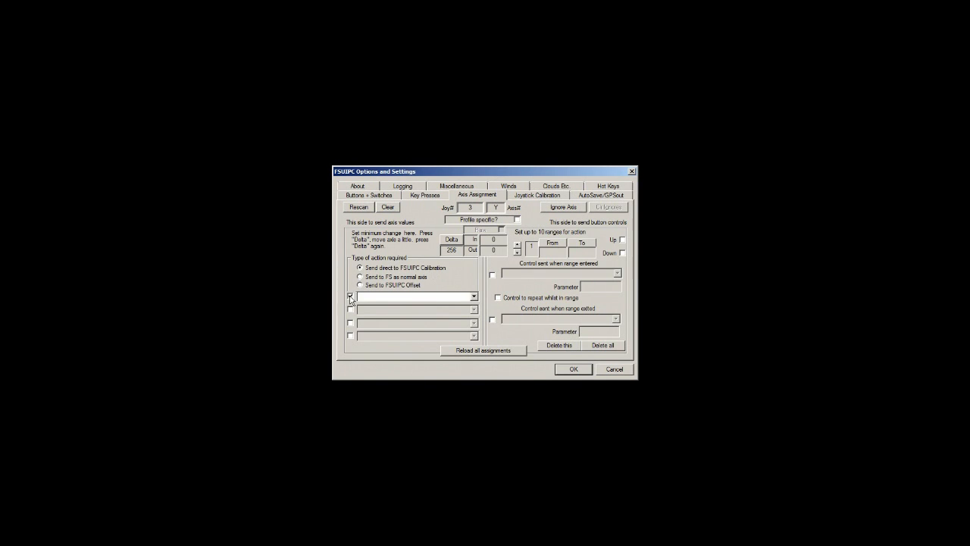
{"action": "left_click", "coordinate": [473, 297]}
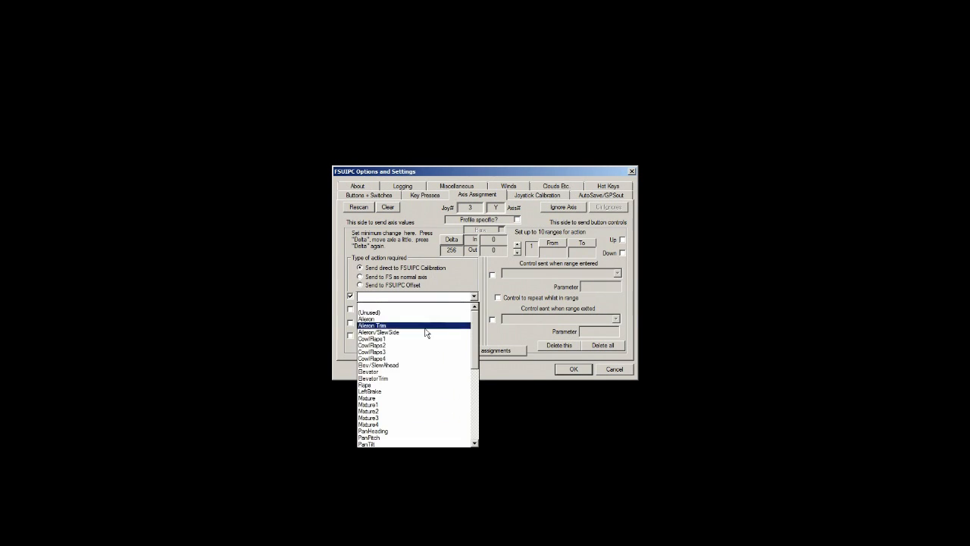
{"action": "left_click", "coordinate": [398, 371]}
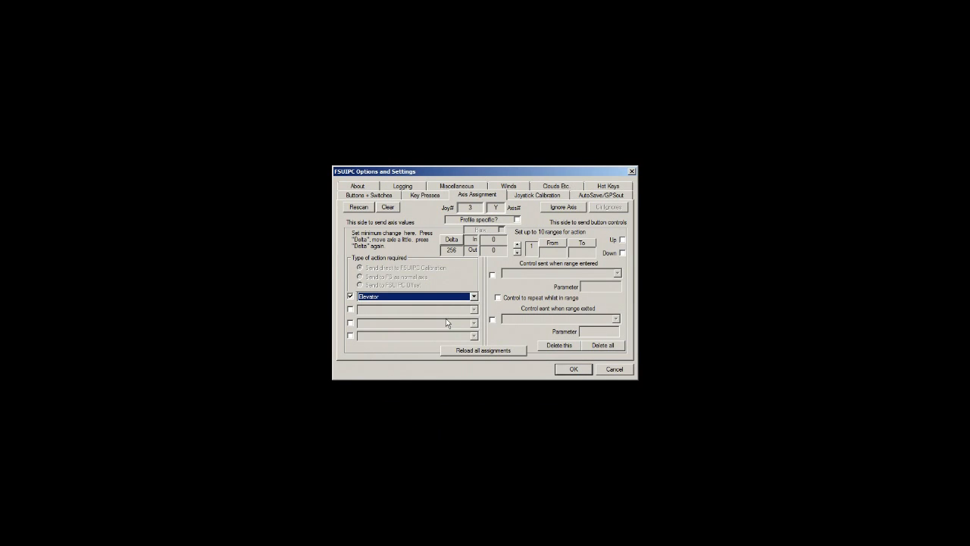
{"action": "left_click", "coordinate": [360, 208]}
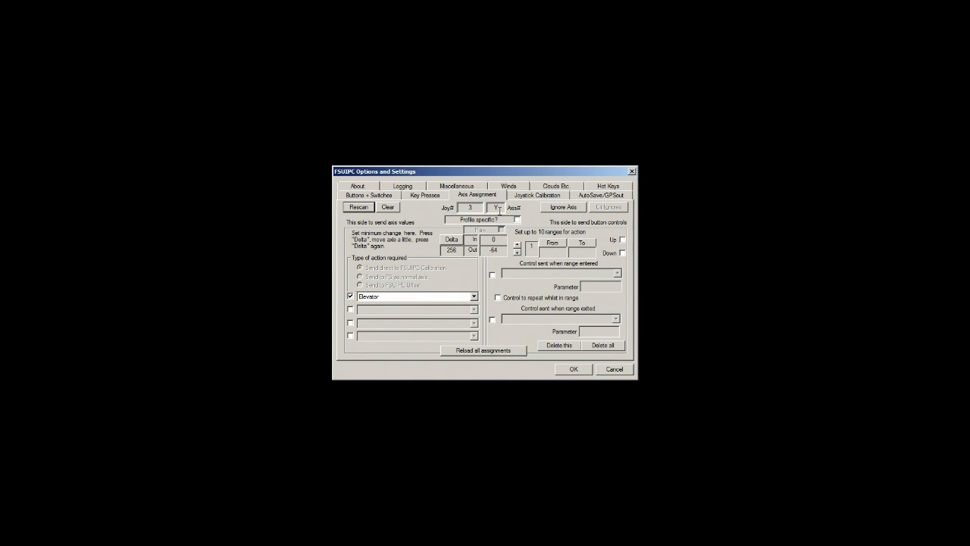
Step: Detect joystick 1's R axis and assign it to Rudder with direct FSUIPC calibration, rescanning to check it
{"action": "left_click", "coordinate": [360, 208]}
{"action": "left_click", "coordinate": [362, 209]}
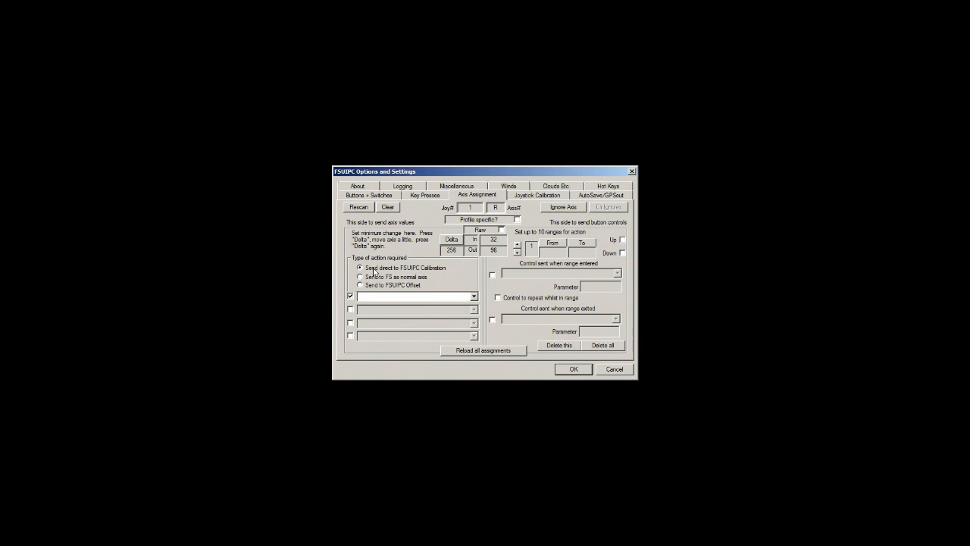
{"action": "left_click", "coordinate": [474, 295]}
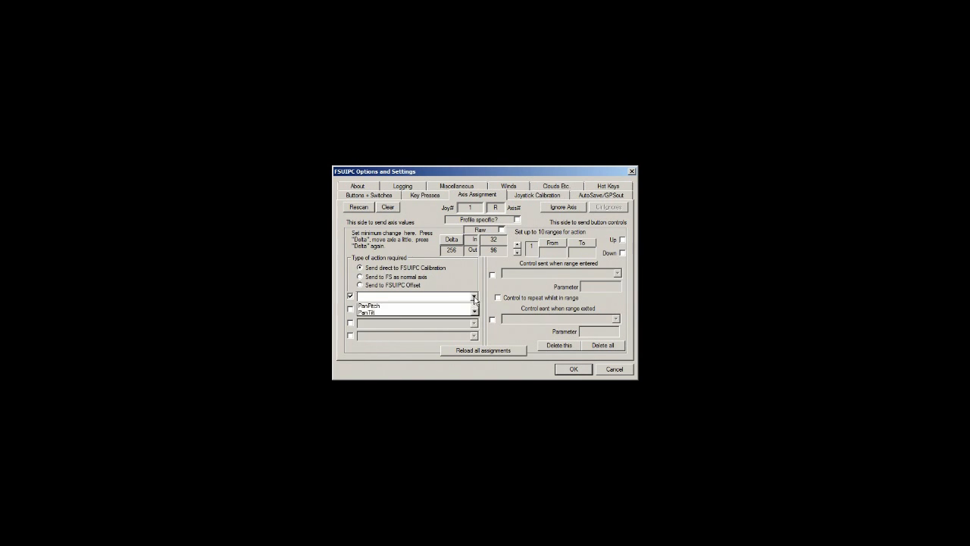
{"action": "left_click_drag", "start_coordinate": [476, 324], "coordinate": [476, 378]}
{"action": "left_click", "coordinate": [398, 385]}
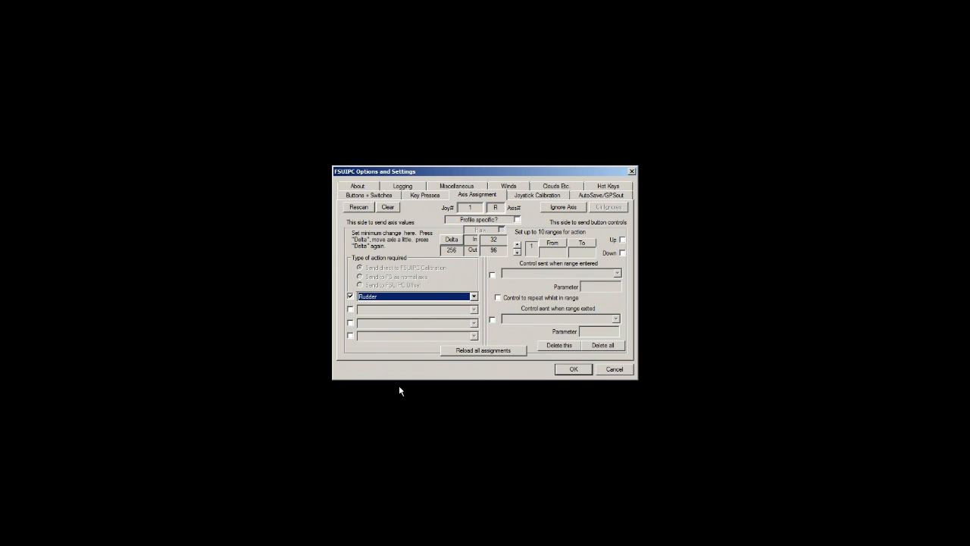
{"action": "left_click", "coordinate": [357, 208]}
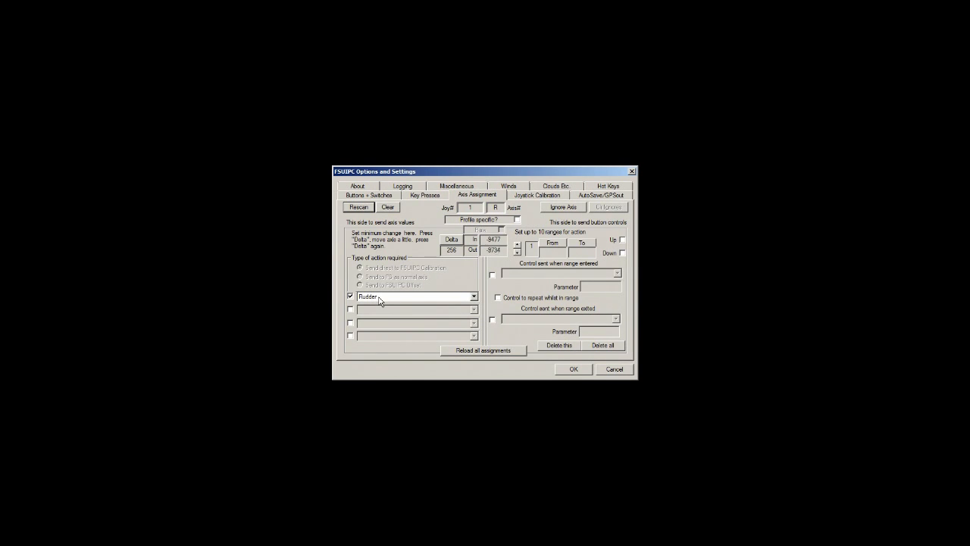
Step: Detect joystick 1's X axis and assign it to LeftBrake, sent direct to FSUIPC Calibration
{"action": "left_click", "coordinate": [361, 210]}
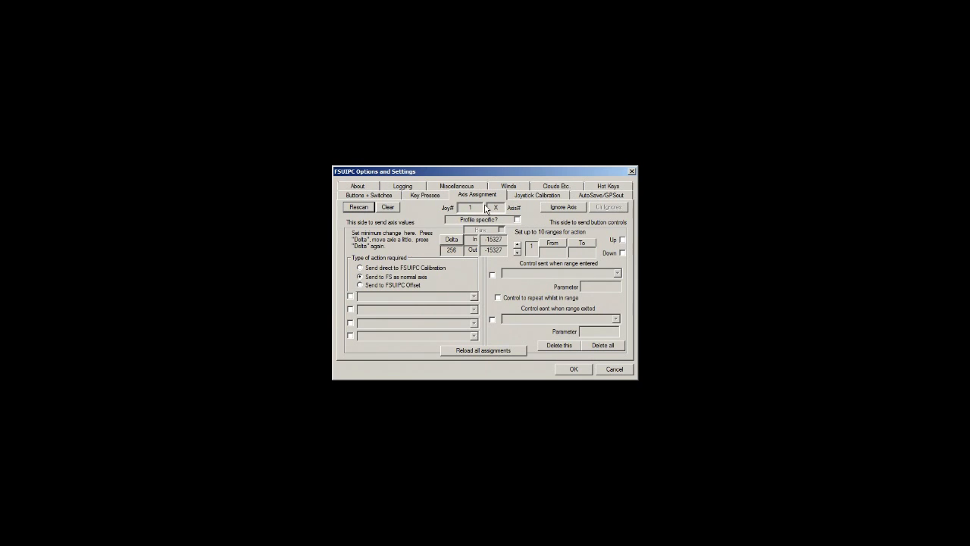
{"action": "left_click", "coordinate": [367, 270]}
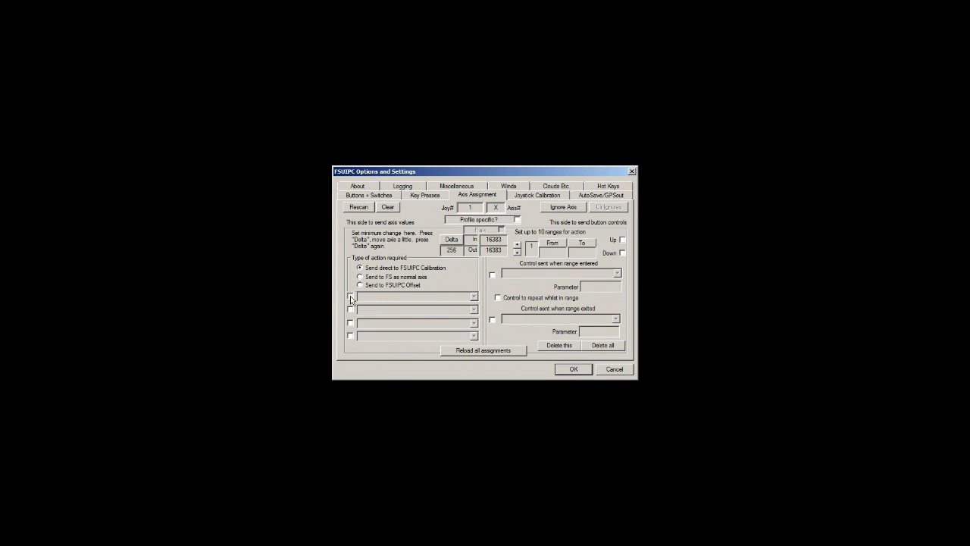
{"action": "left_click", "coordinate": [350, 296]}
{"action": "left_click", "coordinate": [473, 296]}
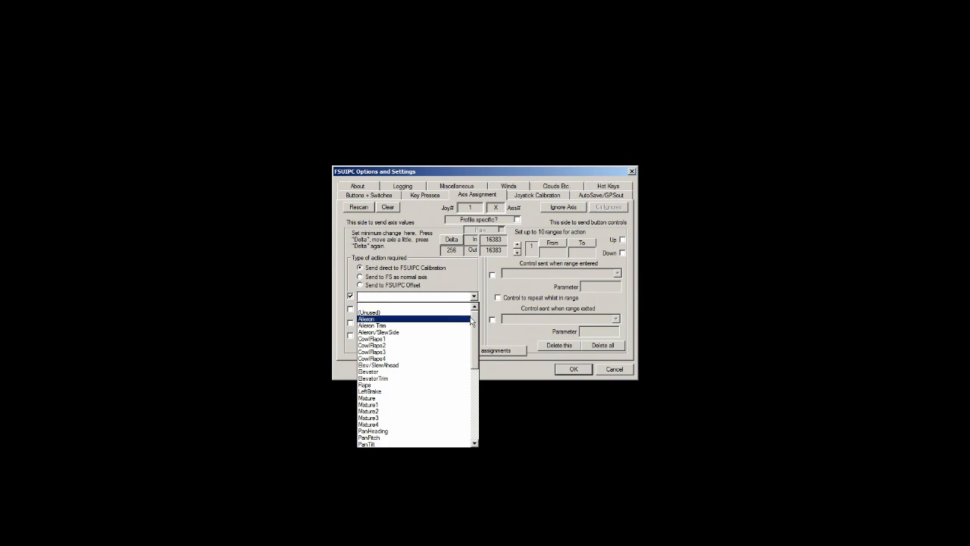
{"action": "scroll", "coordinate": [475, 326], "scroll_direction": "down", "scroll_amount": 3}
{"action": "left_click", "coordinate": [384, 340]}
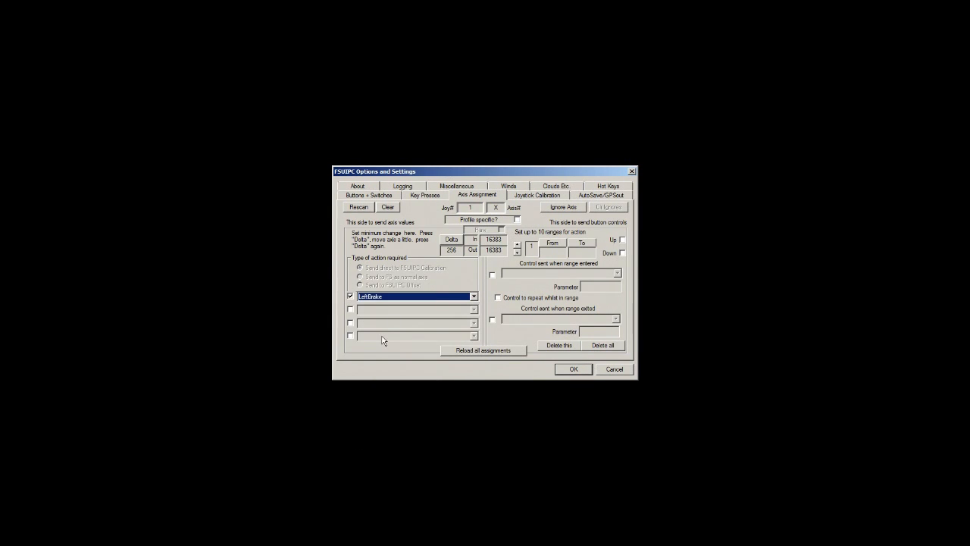
Step: Assign joystick 1's Y axis to RightBrake with direct FSUIPC calibration, rescan to check it, and save the FSUIPC settings
{"action": "left_click", "coordinate": [359, 208]}
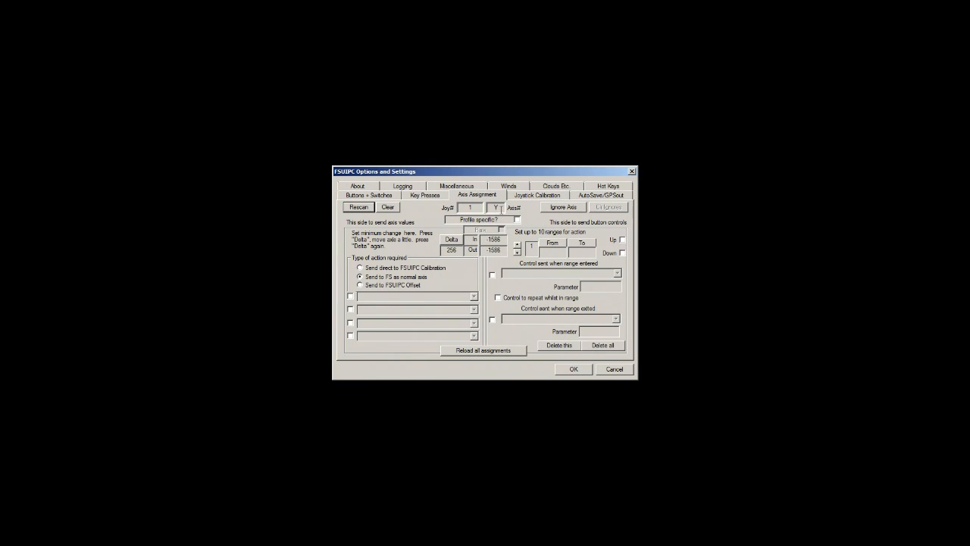
{"action": "left_click", "coordinate": [360, 267]}
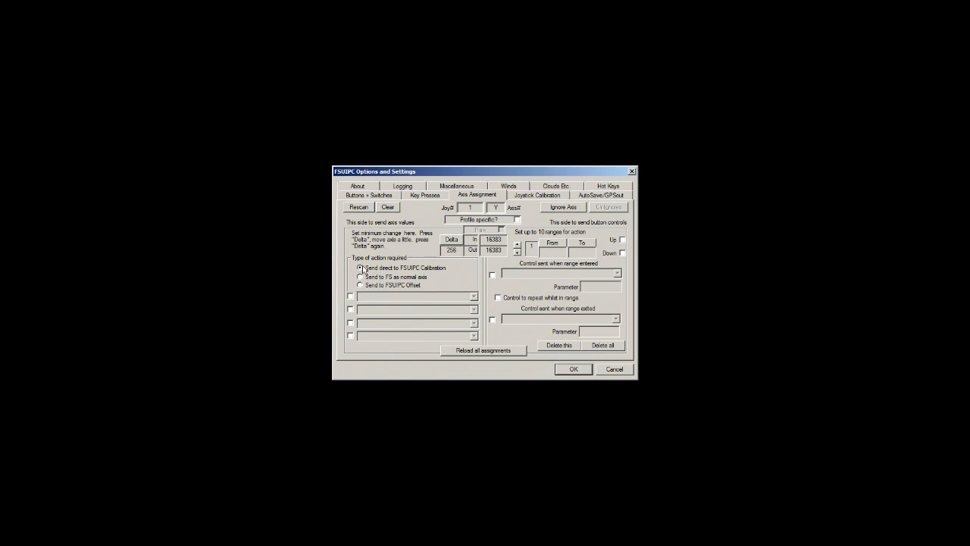
{"action": "left_click", "coordinate": [351, 297]}
{"action": "left_click", "coordinate": [474, 296]}
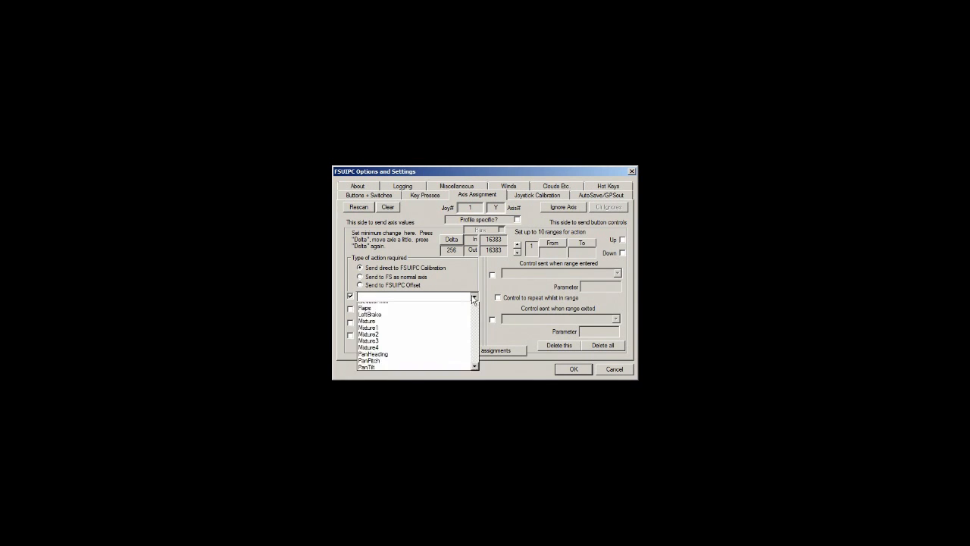
{"action": "scroll", "coordinate": [409, 375], "scroll_direction": "down", "scroll_amount": 2}
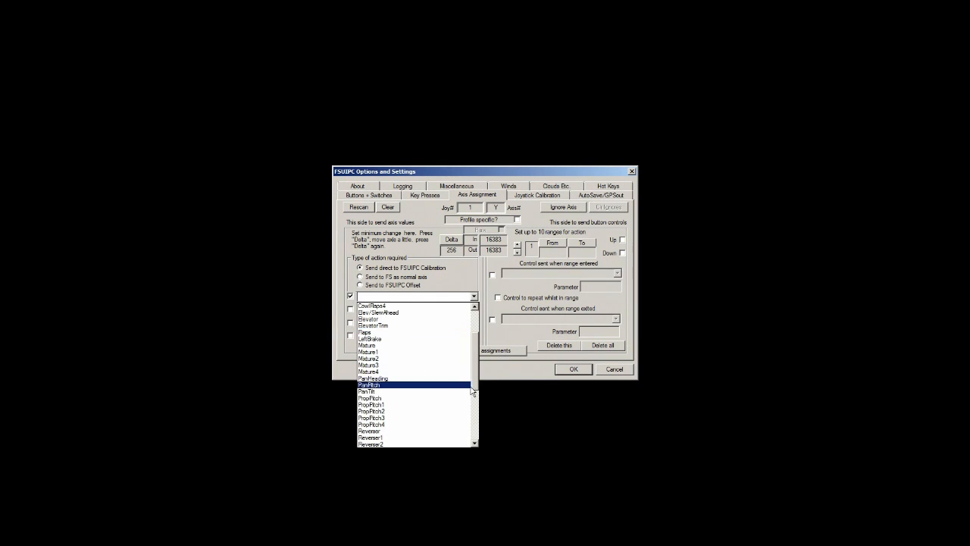
{"action": "scroll", "coordinate": [410, 426], "scroll_direction": "down", "scroll_amount": 3}
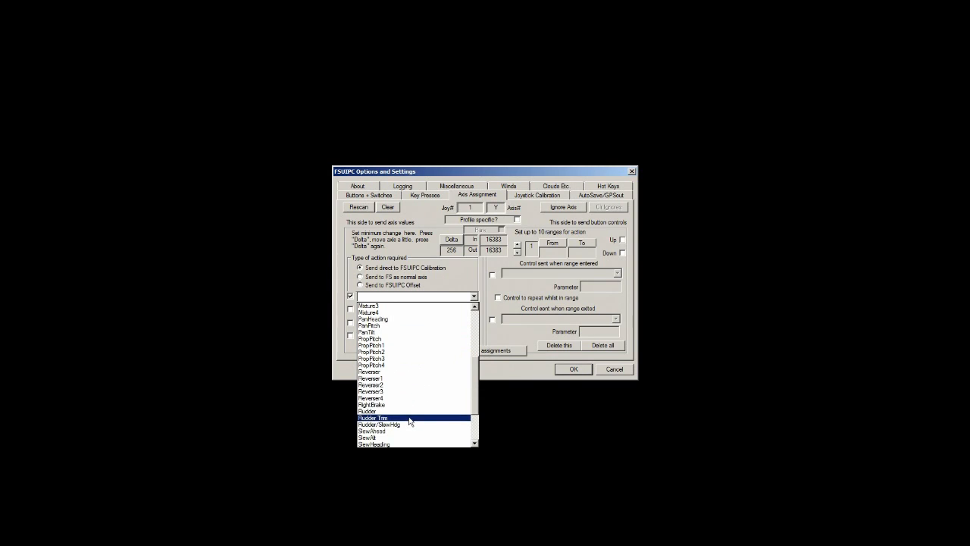
{"action": "left_click", "coordinate": [407, 404]}
{"action": "left_click", "coordinate": [369, 208]}
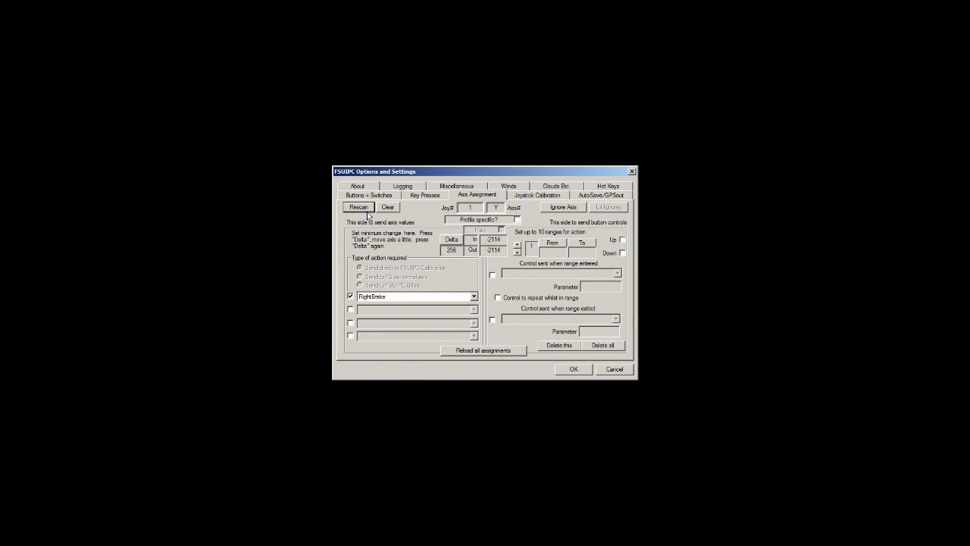
{"action": "left_click", "coordinate": [572, 370]}
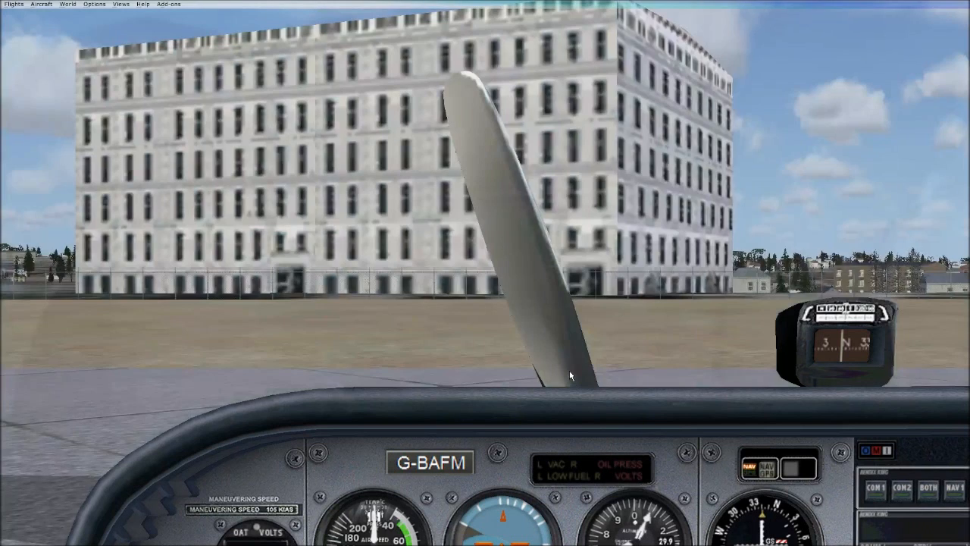
Step: Examine the yoke and rudder pedals in the virtual cockpit
{"action": "key", "text": "shift+Return"}
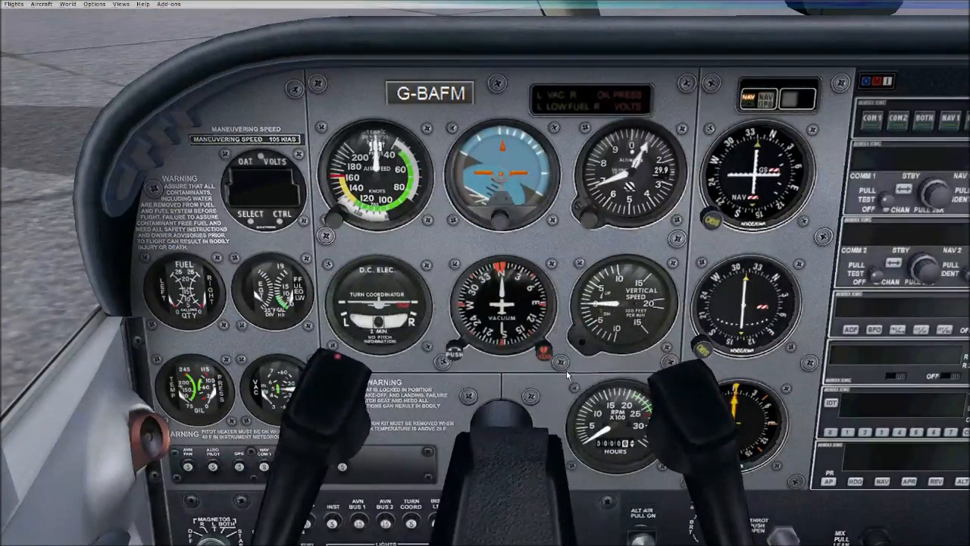
{"action": "key", "text": "shift+Return"}
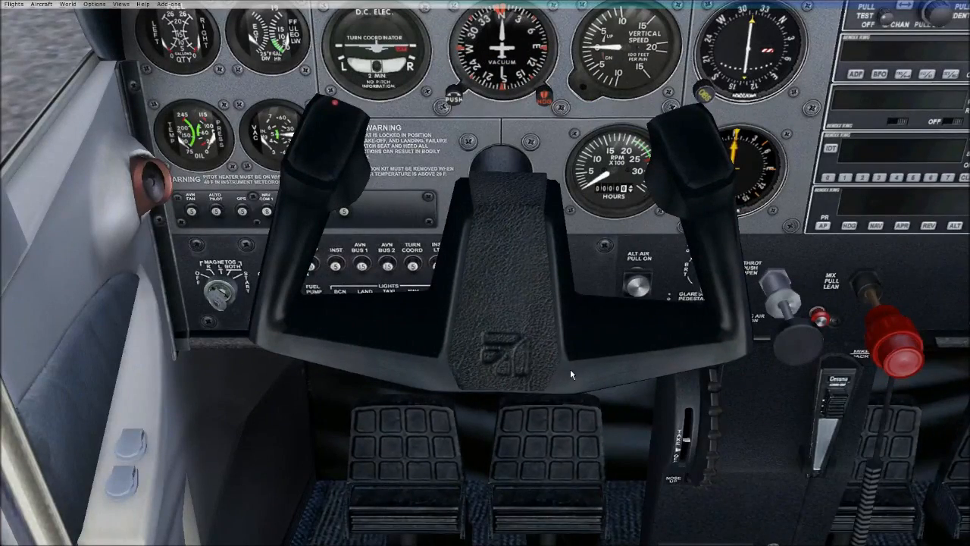
{"action": "key", "text": "shift+Return"}
{"action": "key", "text": "shift+Return"}
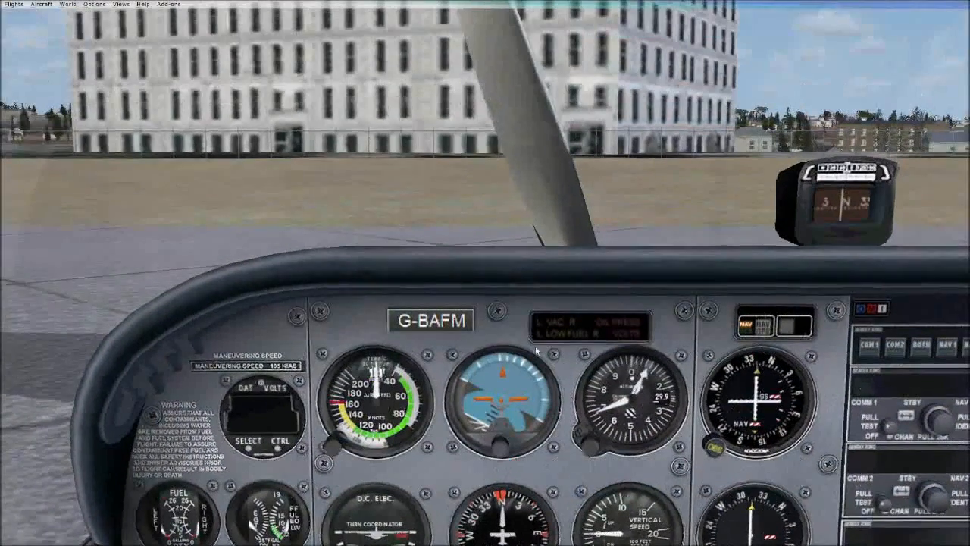
Step: Reopen the FSUIPC options at the joystick calibration page for the main flight controls
{"action": "left_click", "coordinate": [179, 5]}
{"action": "left_click", "coordinate": [180, 16]}
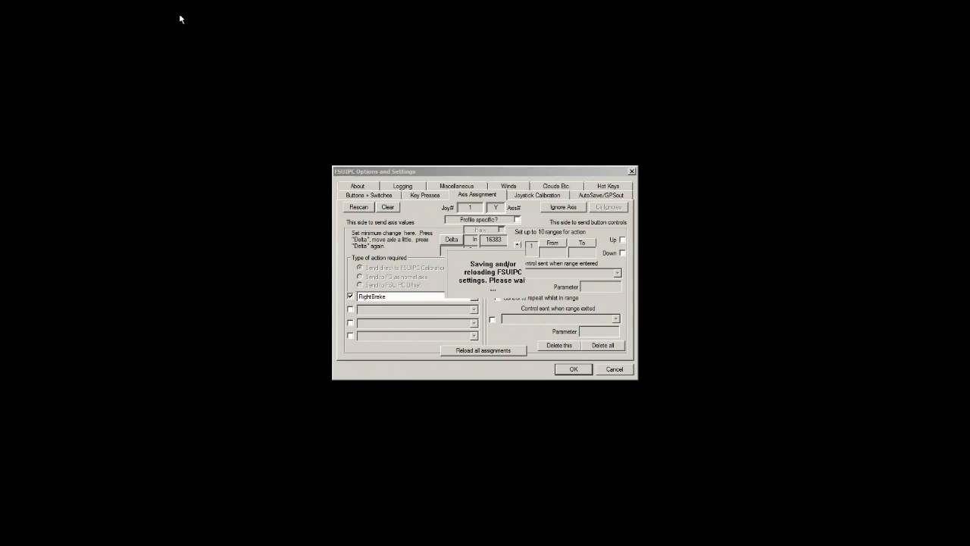
{"action": "left_click", "coordinate": [532, 186]}
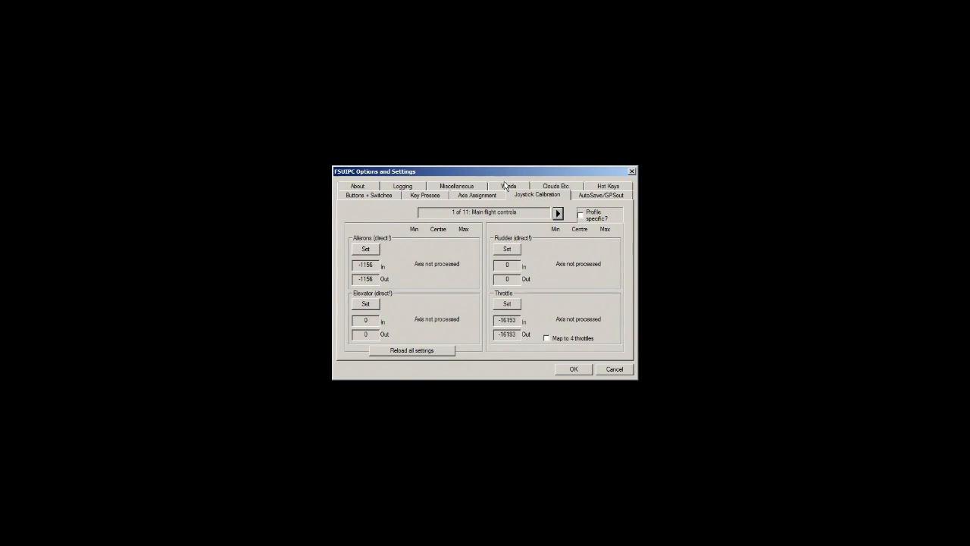
Step: Start calibrating the Ailerons axis and record the yoke's maximum and minimum positions
{"action": "left_click", "coordinate": [365, 249]}
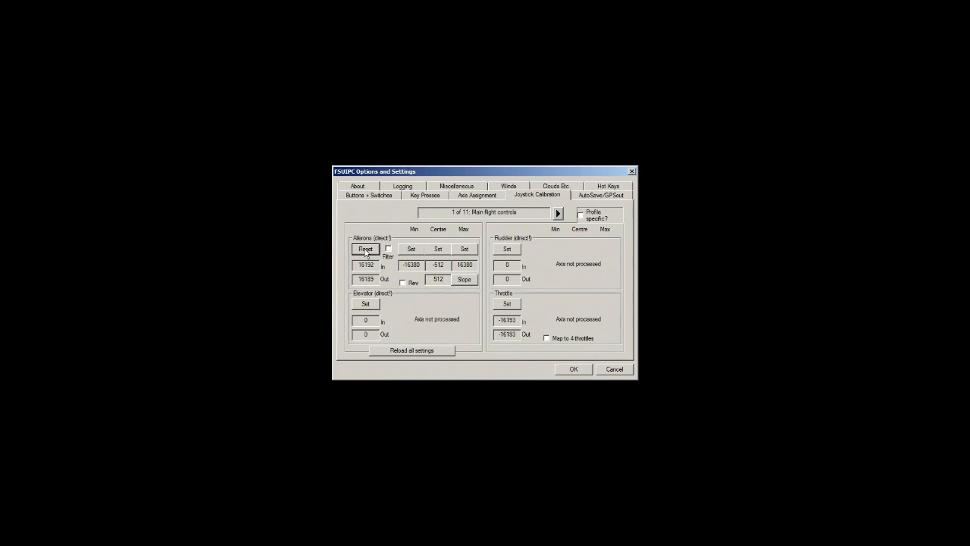
{"action": "left_click", "coordinate": [464, 250]}
{"action": "left_click", "coordinate": [411, 251]}
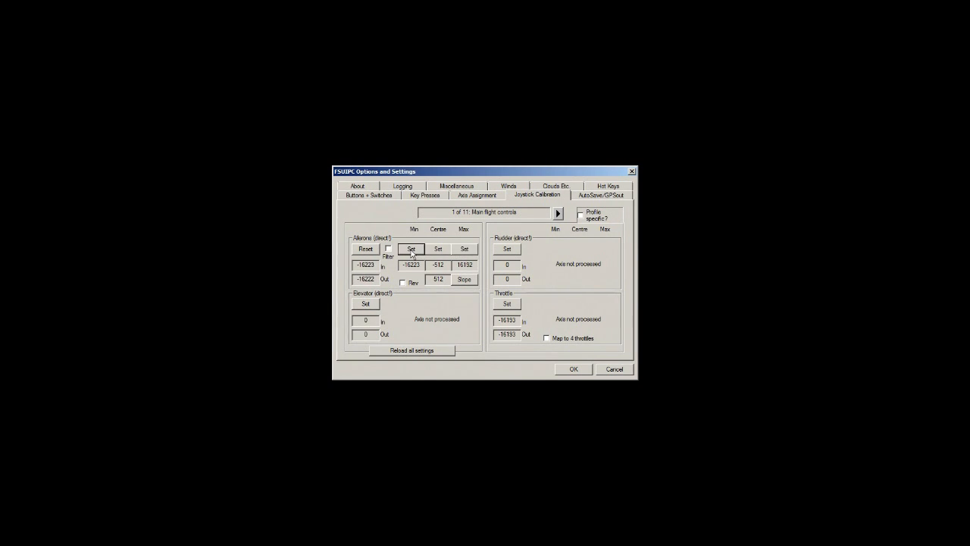
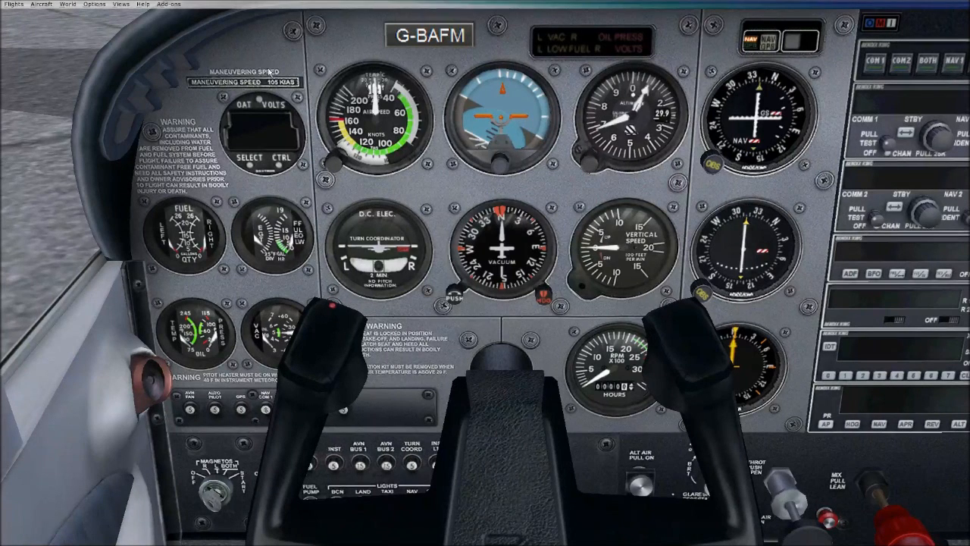
Step: Reopen FSUIPC's axis assignments, assign joystick 3's Z axis to Throttle1, sent direct to FSUIPC Calibration, and rescan to check it
{"action": "left_click", "coordinate": [168, 4]}
{"action": "left_click", "coordinate": [171, 16]}
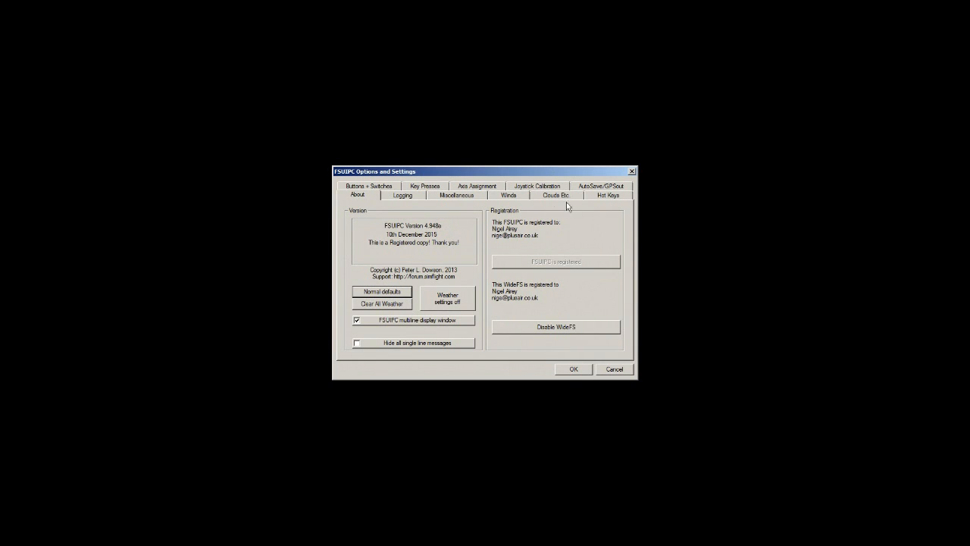
{"action": "left_click", "coordinate": [466, 185]}
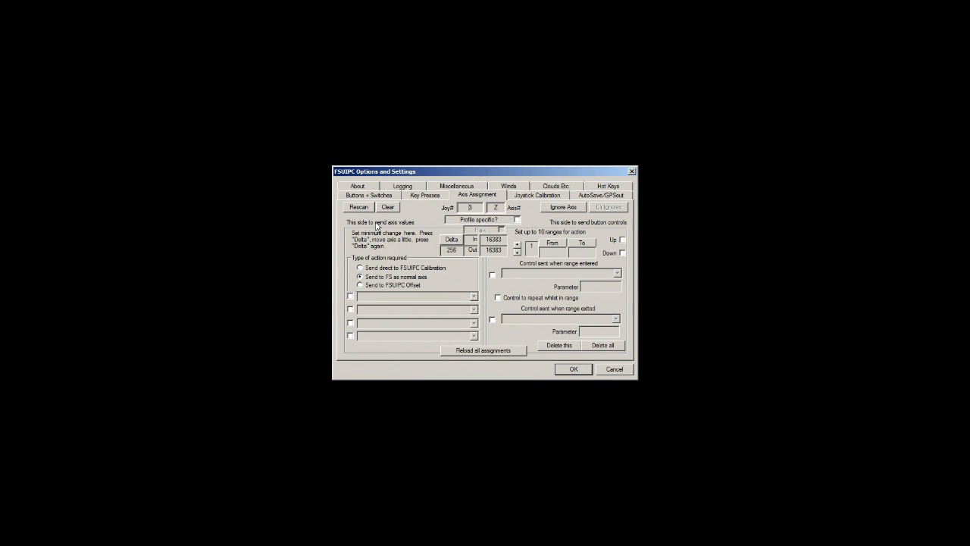
{"action": "left_click", "coordinate": [361, 268]}
{"action": "left_click", "coordinate": [350, 296]}
{"action": "left_click", "coordinate": [473, 297]}
{"action": "scroll", "coordinate": [474, 370], "scroll_direction": "down", "scroll_amount": 10}
{"action": "scroll", "coordinate": [474, 370], "scroll_direction": "down", "scroll_amount": 3}
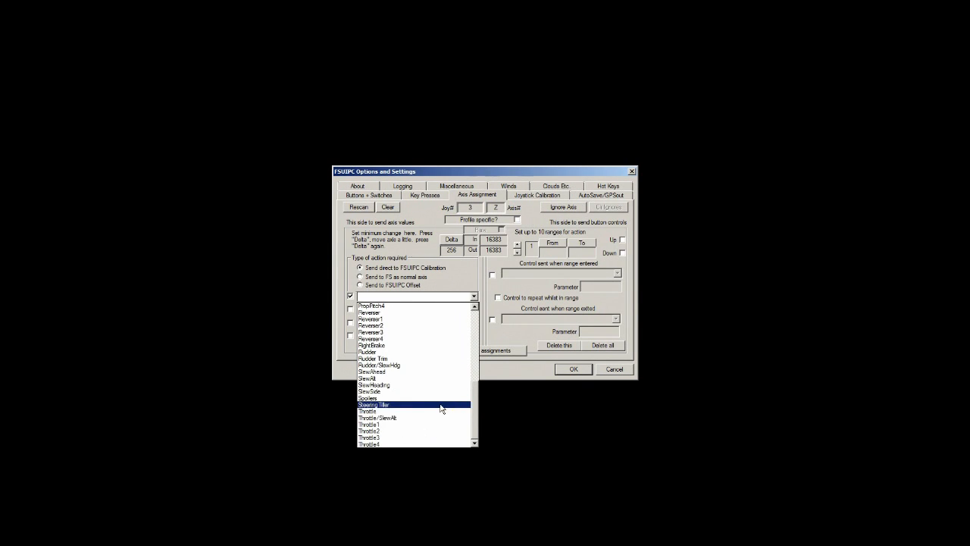
{"action": "left_click", "coordinate": [419, 428]}
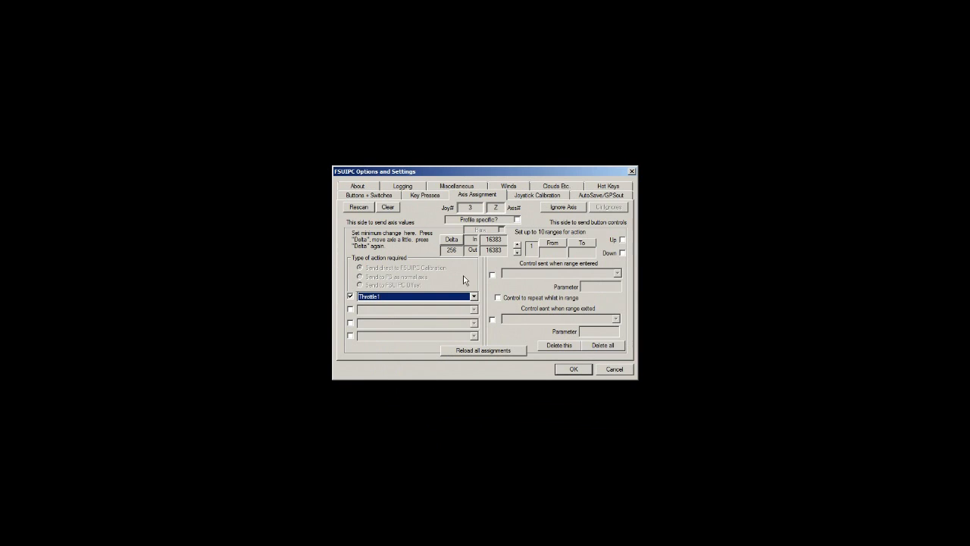
{"action": "left_click", "coordinate": [364, 210]}
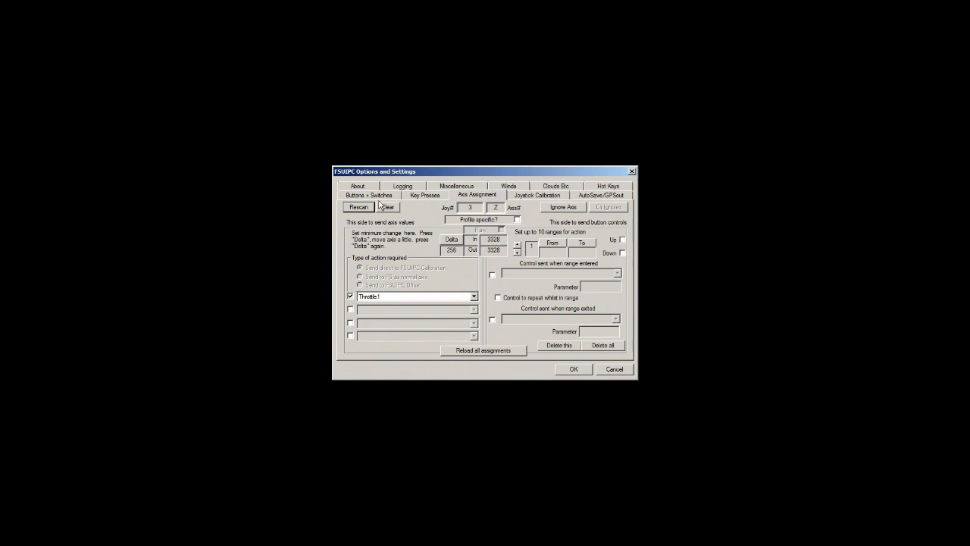
Step: Detect joystick 3's U axis and assign it to Throttle2, sent direct to FSUIPC Calibration
{"action": "left_click", "coordinate": [353, 209]}
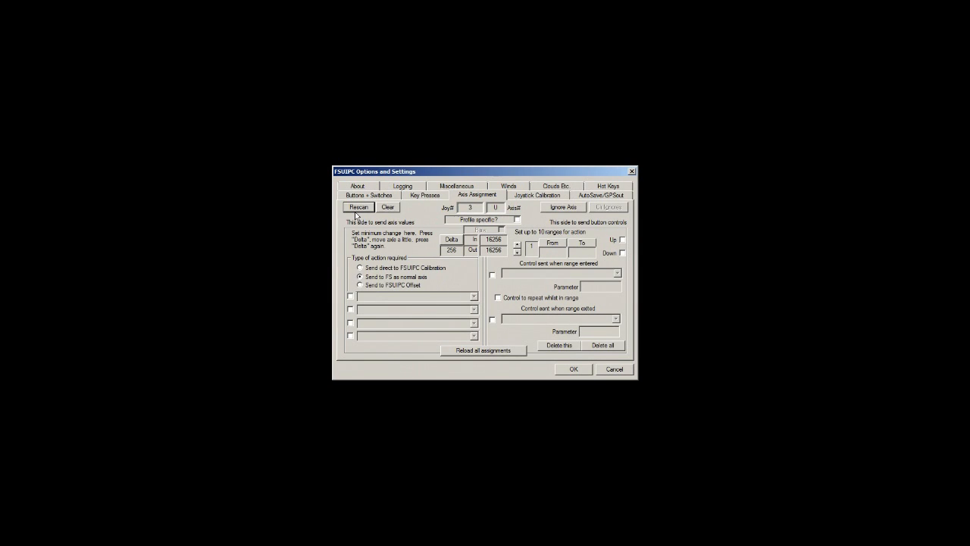
{"action": "left_click", "coordinate": [362, 268]}
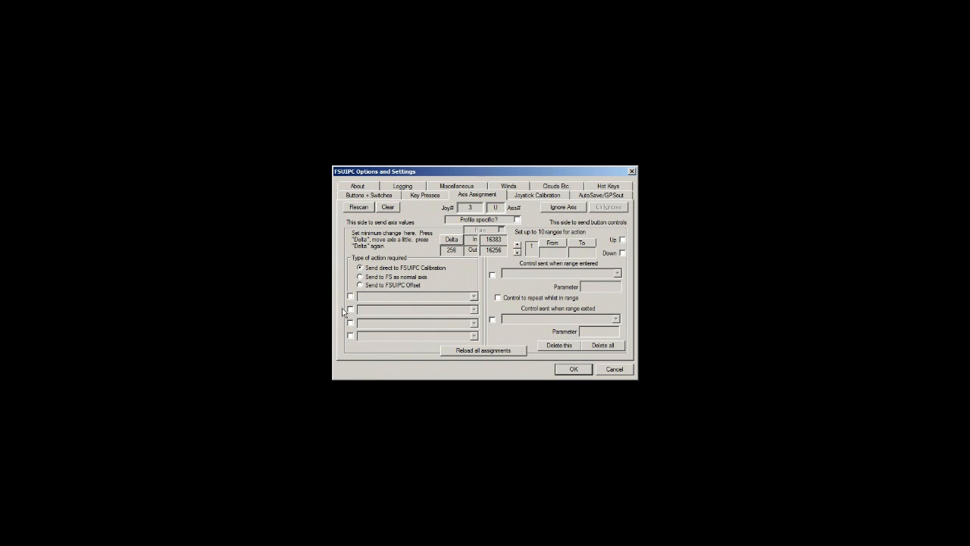
{"action": "left_click", "coordinate": [350, 295]}
{"action": "left_click", "coordinate": [474, 296]}
{"action": "scroll", "coordinate": [472, 315], "scroll_direction": "down", "scroll_amount": 6}
{"action": "scroll", "coordinate": [436, 402], "scroll_direction": "down", "scroll_amount": 2}
{"action": "scroll", "coordinate": [436, 409], "scroll_direction": "down", "scroll_amount": 2}
{"action": "left_click", "coordinate": [414, 434]}
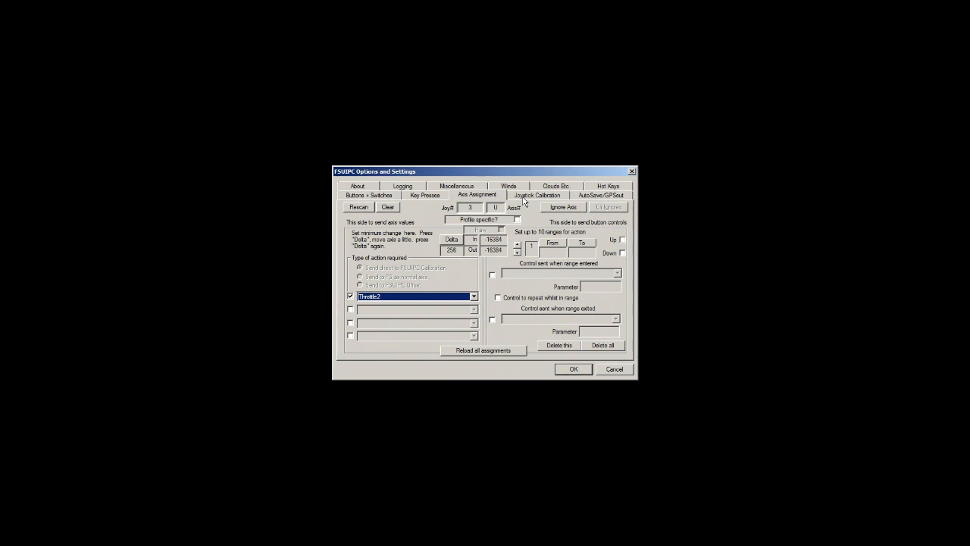
Step: On the calibration page for separate throttles per engine, enable Throttle 1 and record its maximum and reverse positions
{"action": "left_click", "coordinate": [518, 196]}
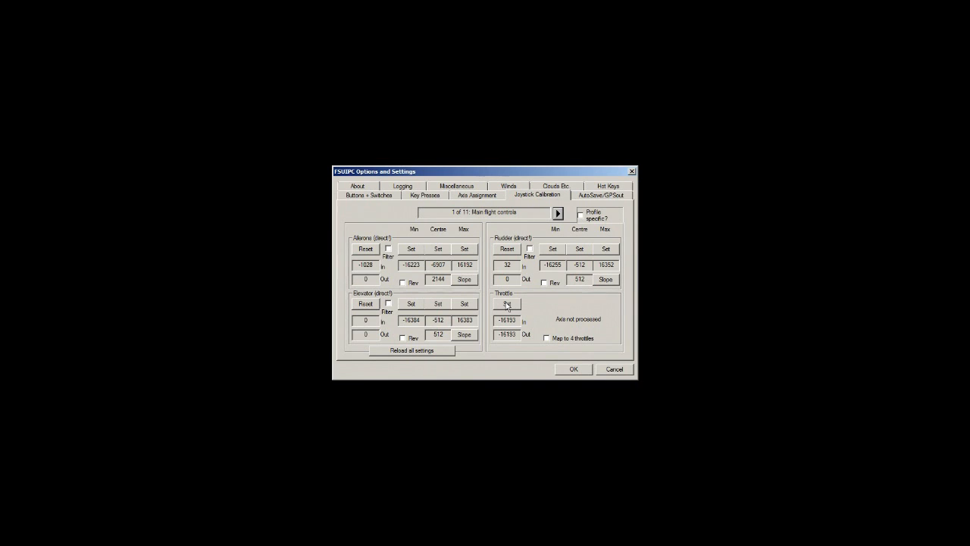
{"action": "left_click", "coordinate": [558, 213]}
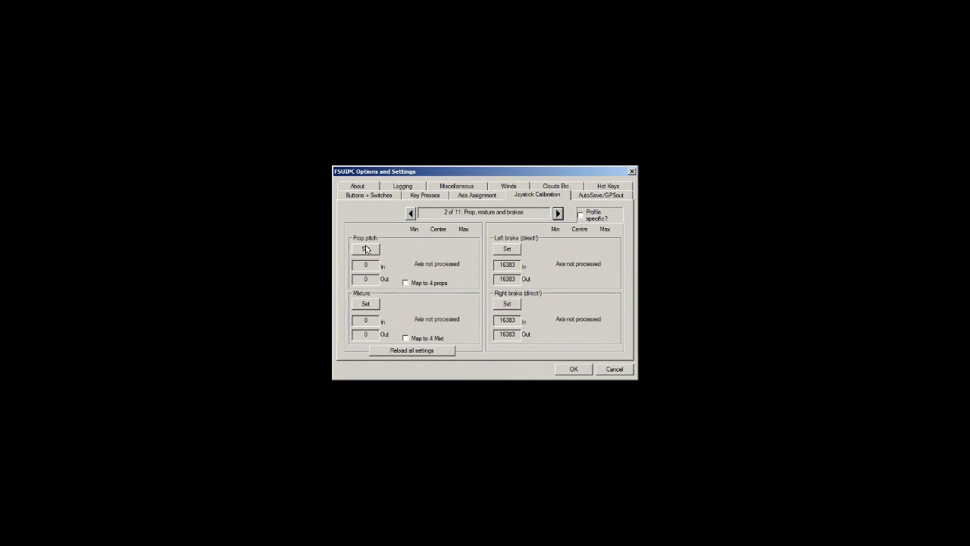
{"action": "left_click", "coordinate": [559, 213]}
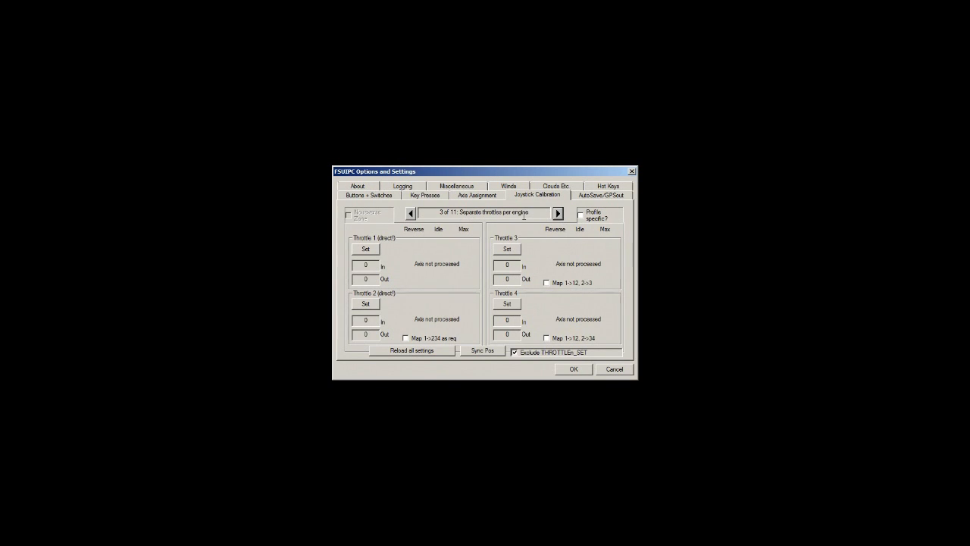
{"action": "left_click", "coordinate": [366, 249]}
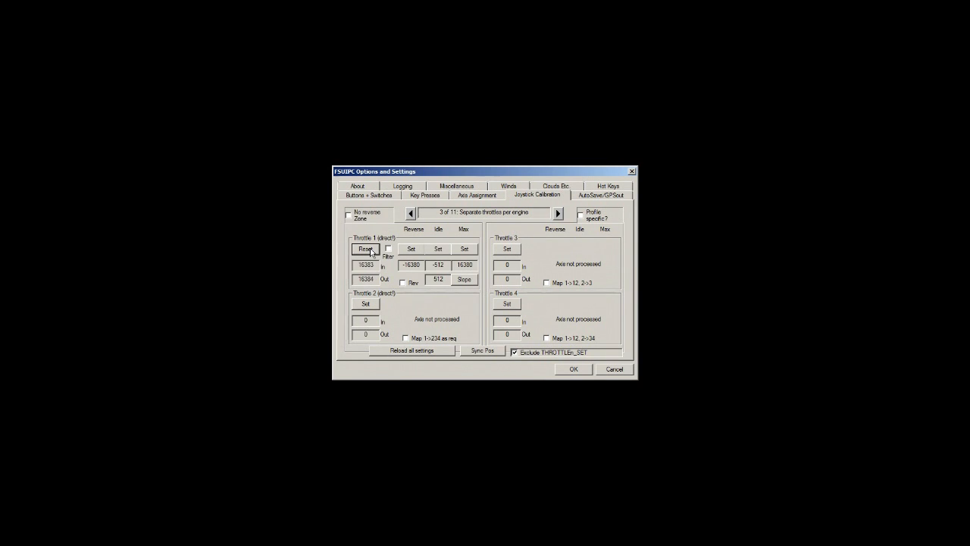
{"action": "left_click", "coordinate": [466, 248]}
{"action": "left_click", "coordinate": [412, 251]}
Step: Enable Throttle 2 calibration, record its maximum and reverse positions, and save the FSUIPC settings
{"action": "left_click", "coordinate": [367, 304]}
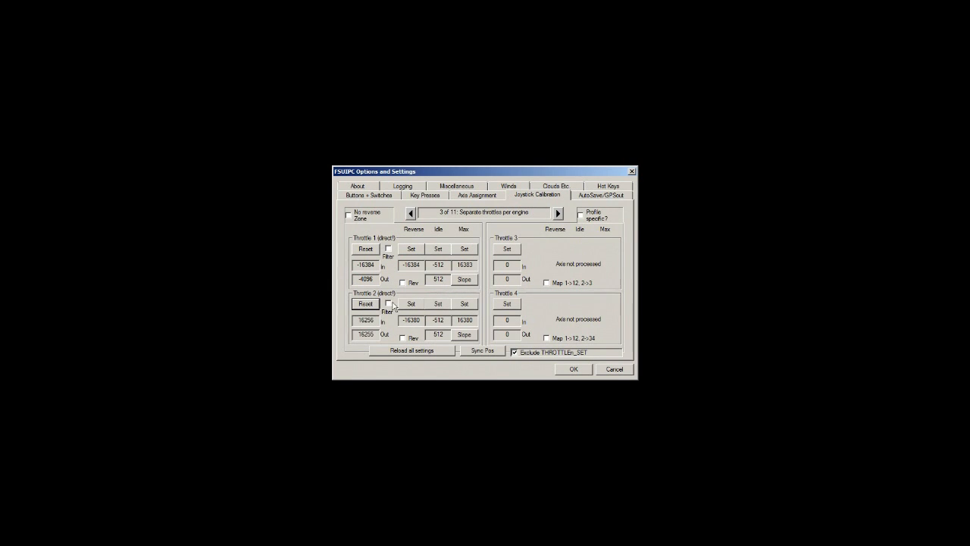
{"action": "left_click", "coordinate": [464, 304]}
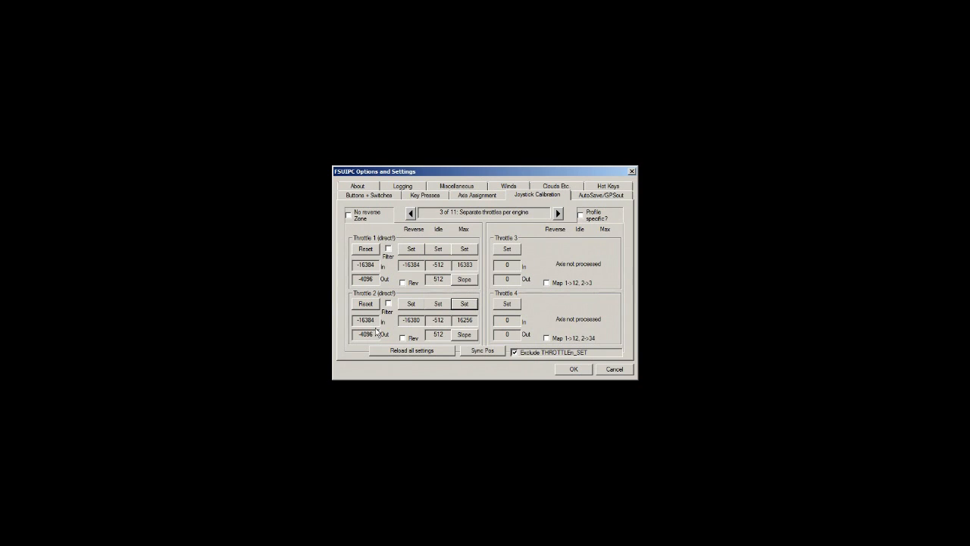
{"action": "left_click", "coordinate": [413, 303]}
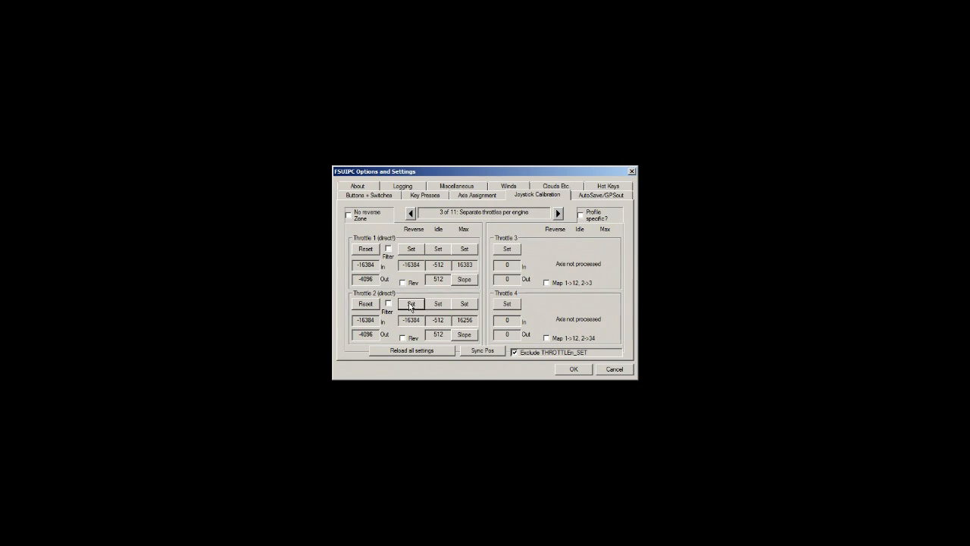
{"action": "left_click", "coordinate": [574, 369]}
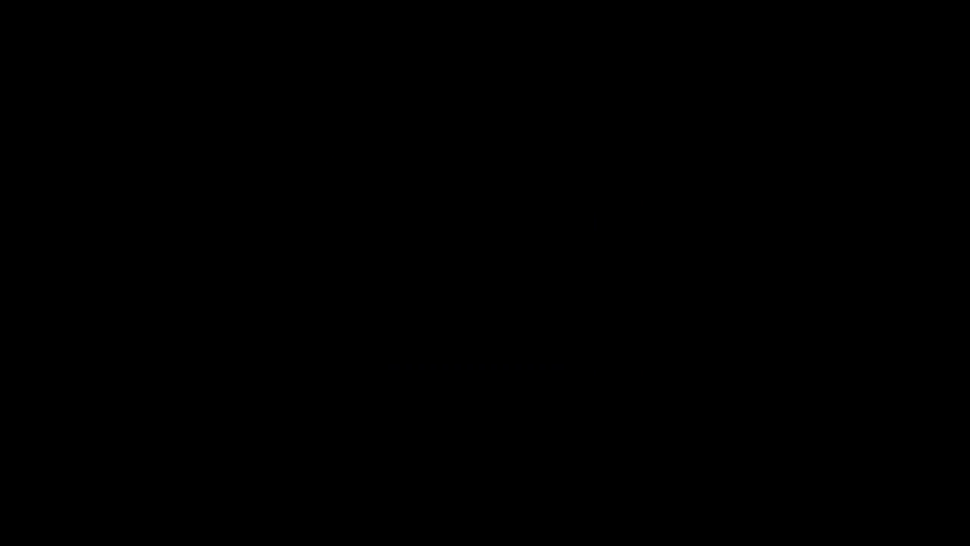
Step: Look down at the throttle lever in the virtual cockpit and check its travel between idle and full power
{"action": "key", "text": "shift+KP_2"}
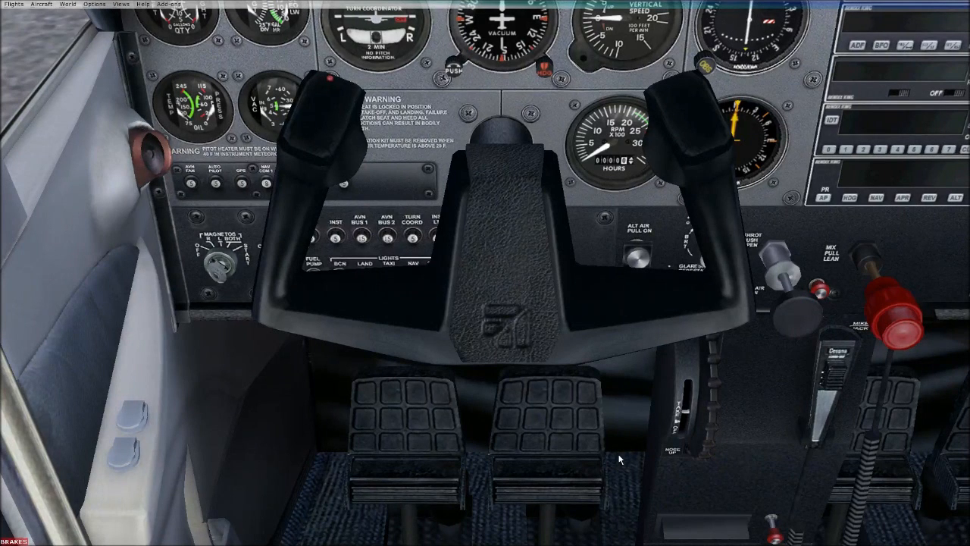
{"action": "key", "text": "F4"}
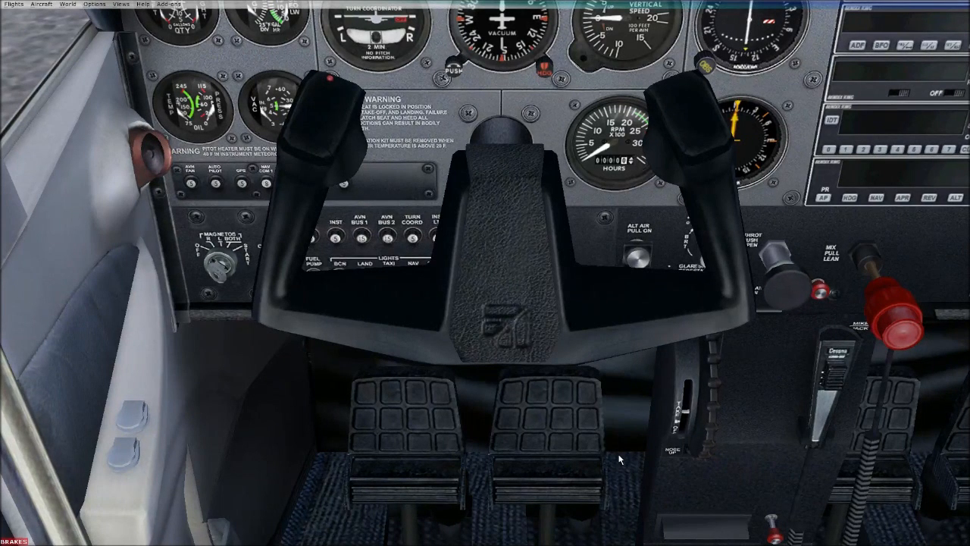
{"action": "key", "text": "F1"}
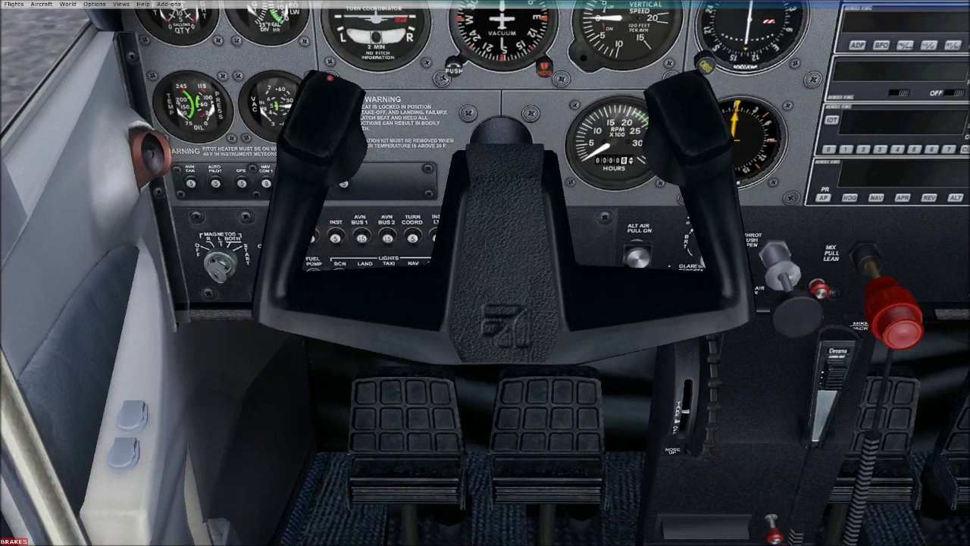
{"action": "key", "text": "F4"}
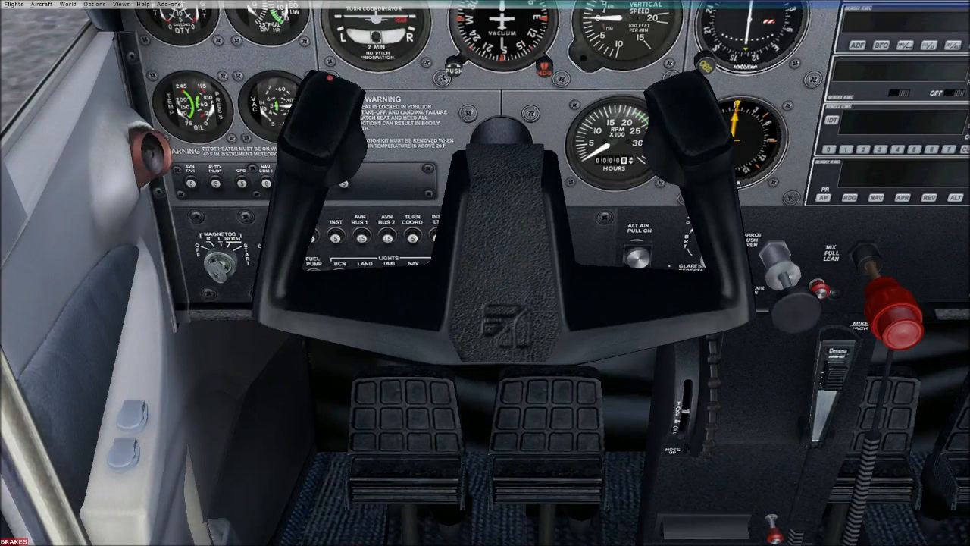
{"action": "key", "text": "F1"}
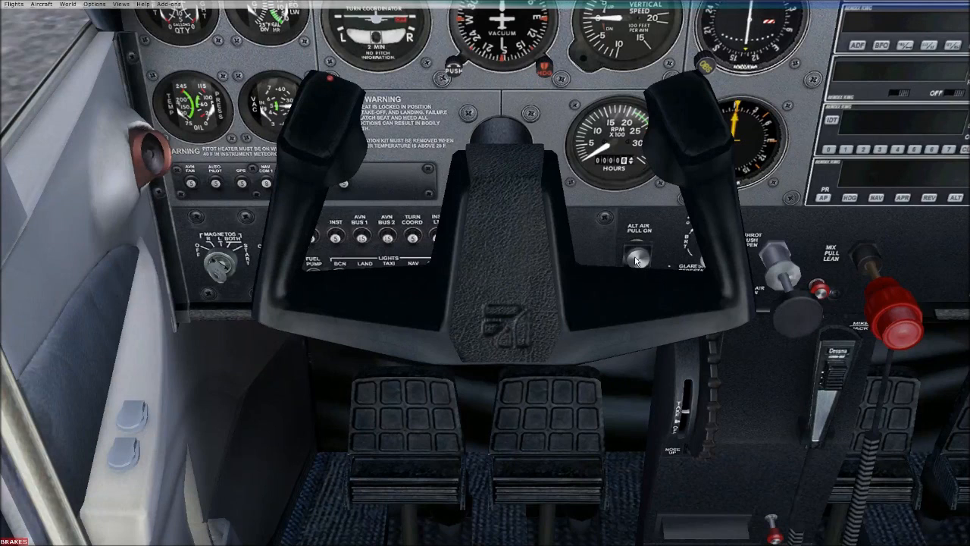
Step: Reopen FSUIPC's axis assignments and assign joystick 2's X axis to Mixture1, sent direct to FSUIPC Calibration
{"action": "left_click", "coordinate": [170, 4]}
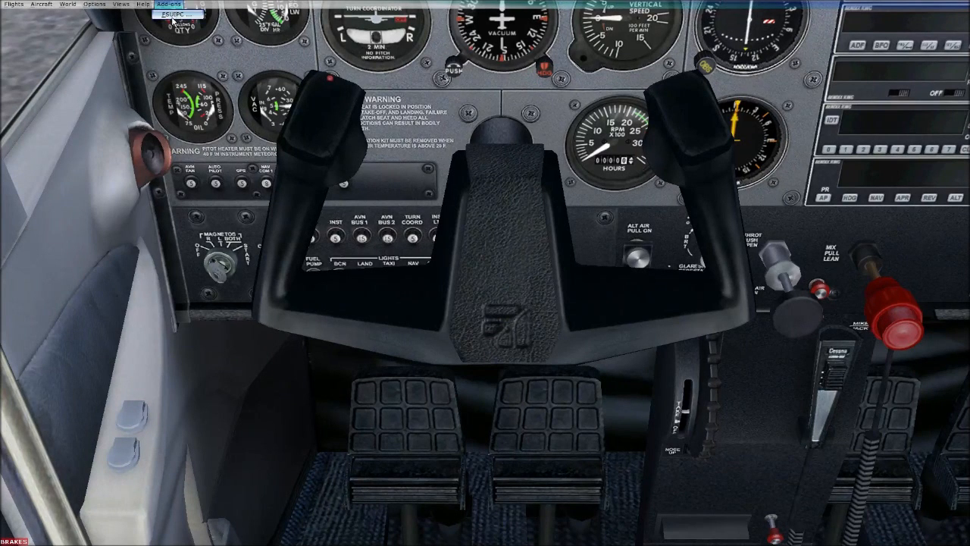
{"action": "left_click", "coordinate": [187, 35]}
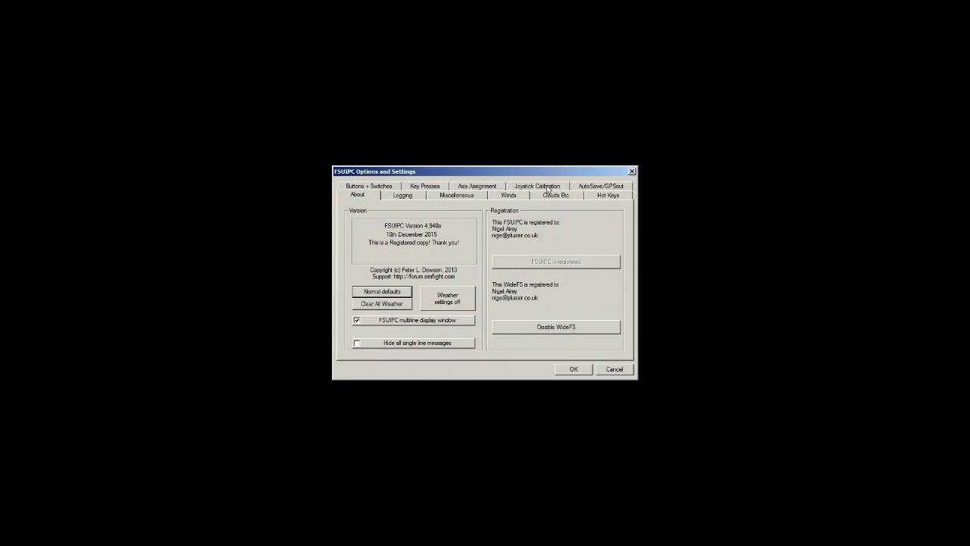
{"action": "left_click", "coordinate": [484, 186]}
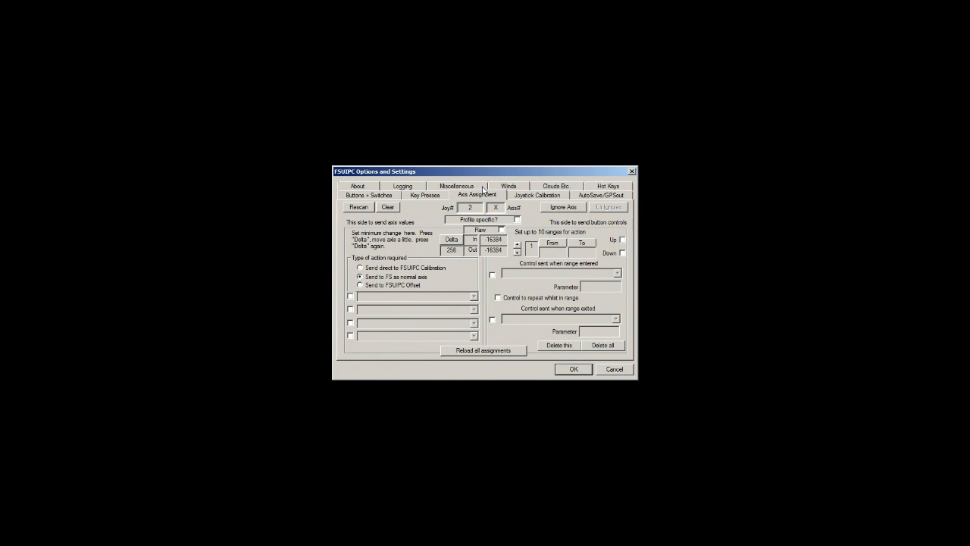
{"action": "left_click", "coordinate": [360, 268]}
{"action": "left_click", "coordinate": [351, 296]}
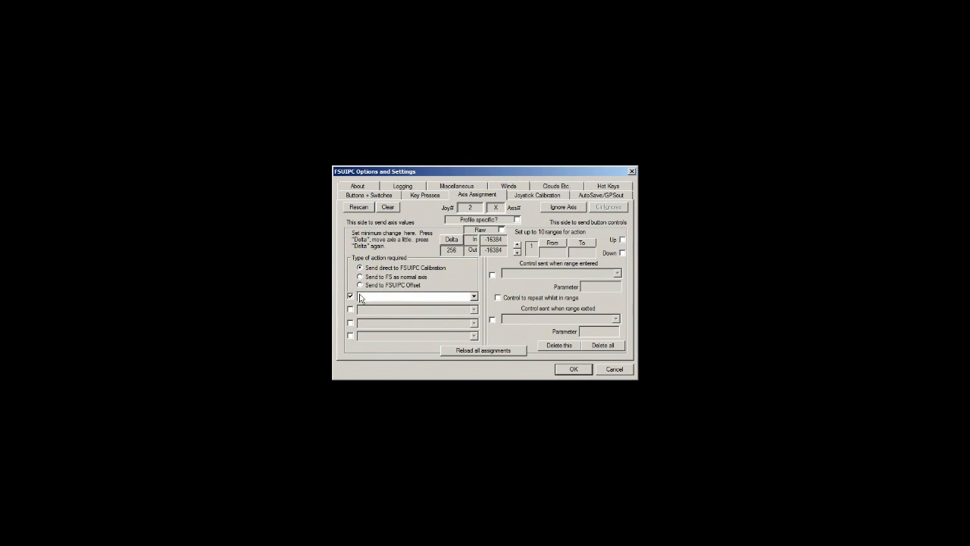
{"action": "left_click", "coordinate": [474, 297]}
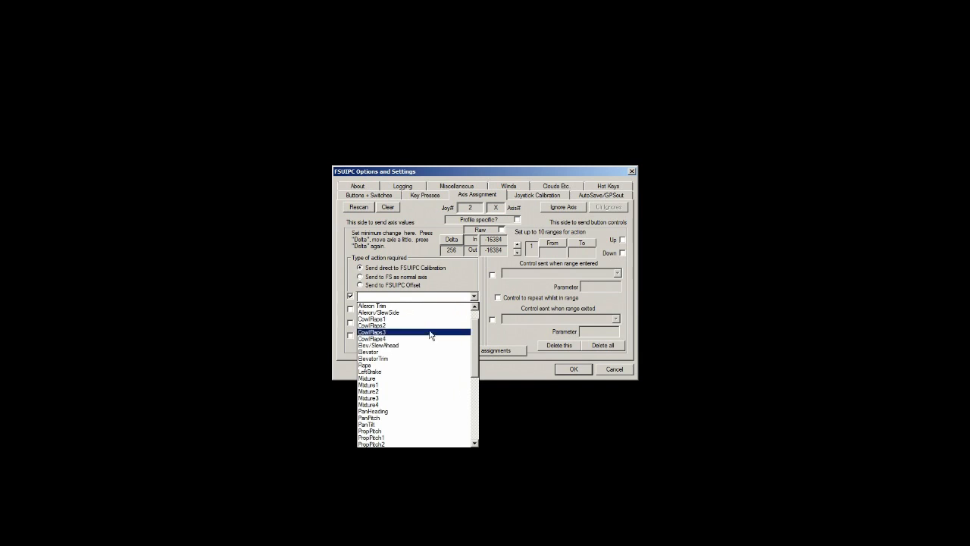
{"action": "left_click", "coordinate": [390, 399]}
Step: Detect joystick 2's Z axis and assign it to Mixture2, sent direct to FSUIPC Calibration
{"action": "left_click", "coordinate": [358, 209]}
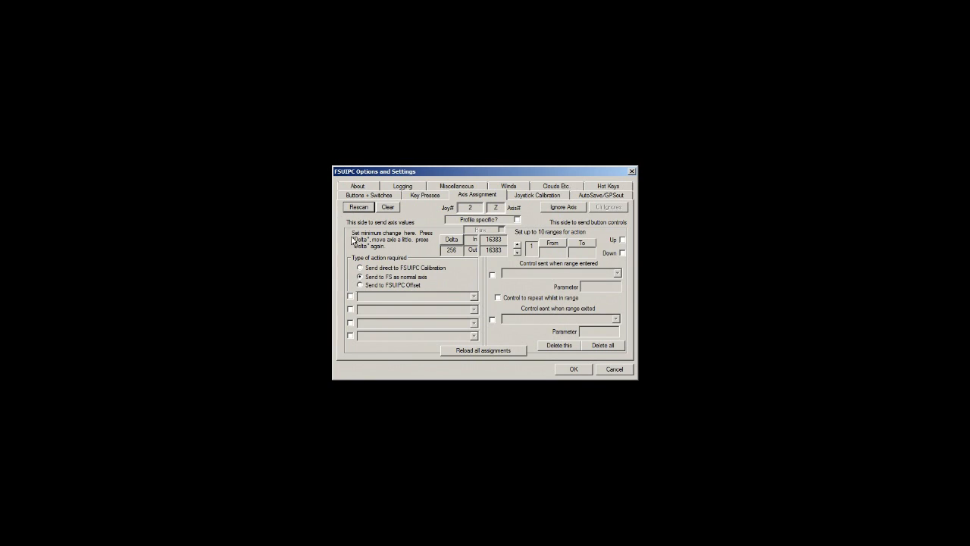
{"action": "left_click", "coordinate": [363, 269]}
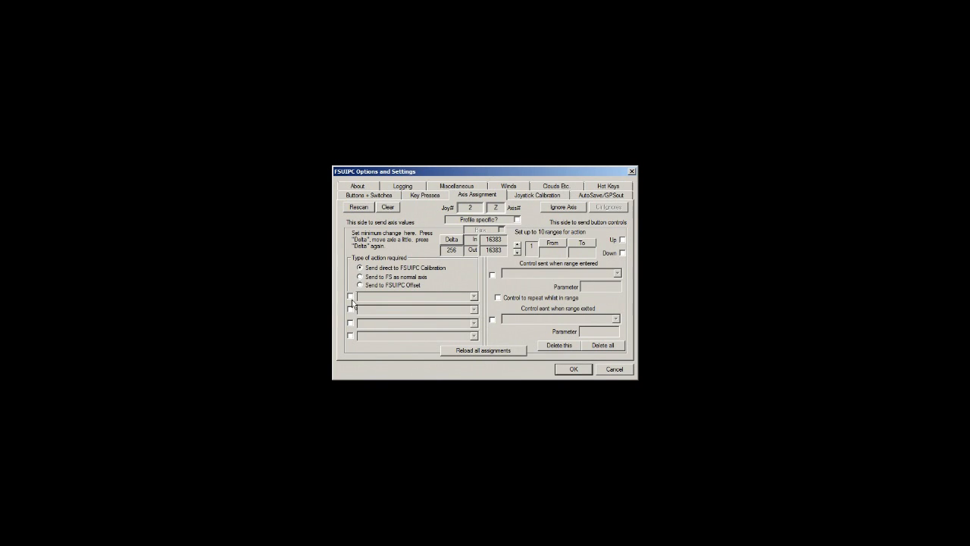
{"action": "left_click", "coordinate": [350, 296]}
{"action": "left_click", "coordinate": [474, 296]}
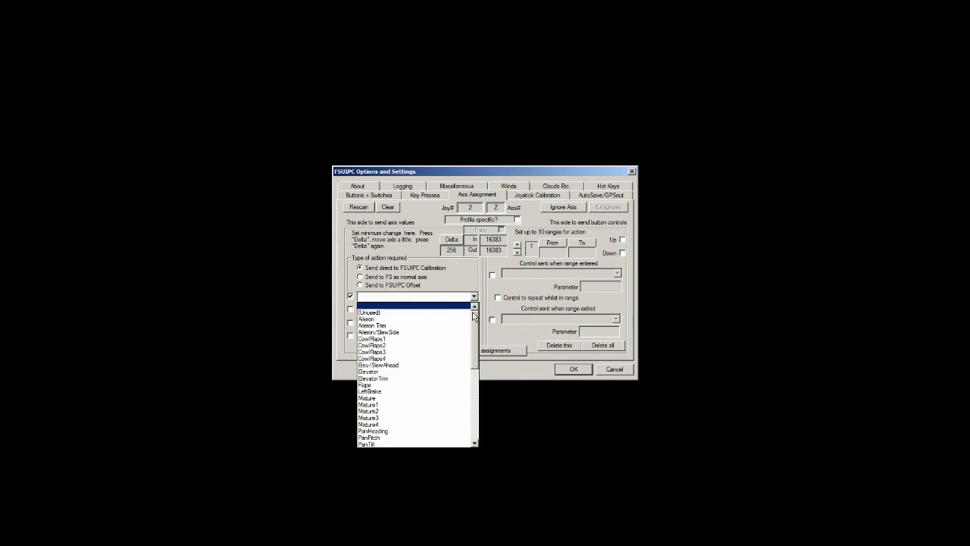
{"action": "left_click", "coordinate": [388, 405]}
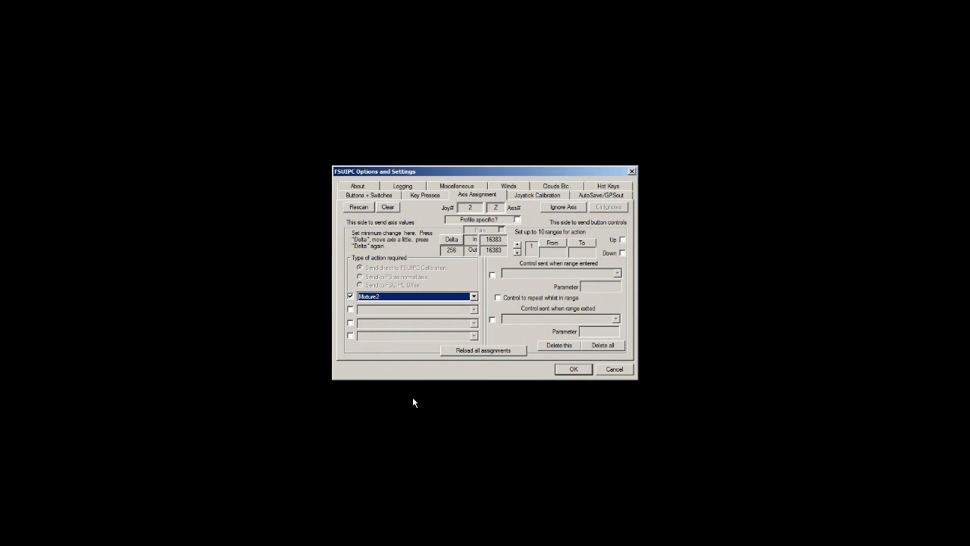
Step: Open the calibration page for separate mixture controls and enable processing of Mixture 1
{"action": "left_click", "coordinate": [542, 196]}
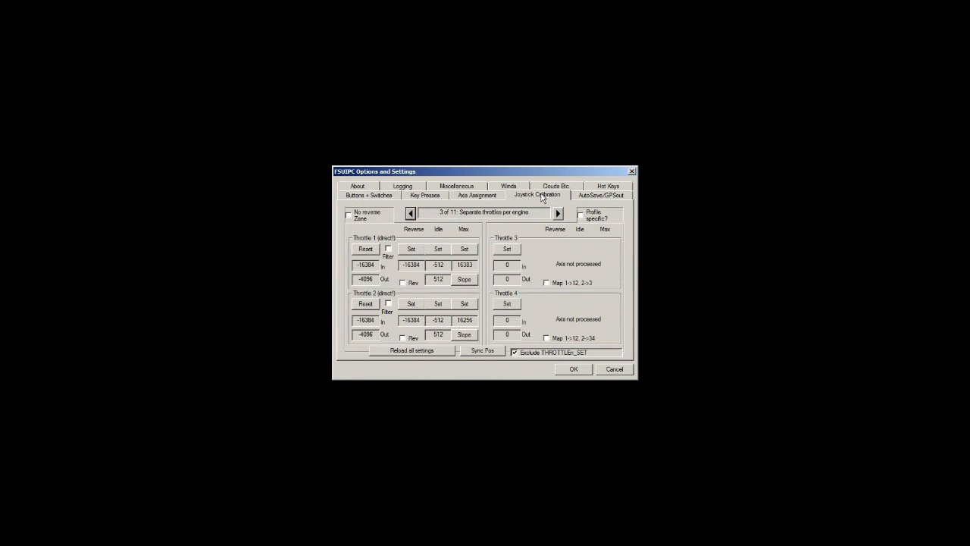
{"action": "left_click", "coordinate": [558, 214]}
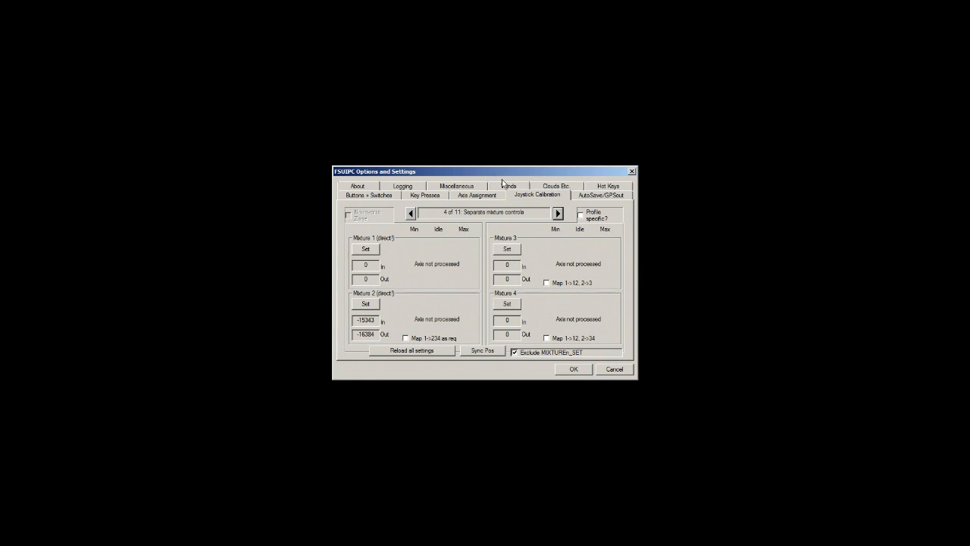
{"action": "left_click", "coordinate": [373, 250]}
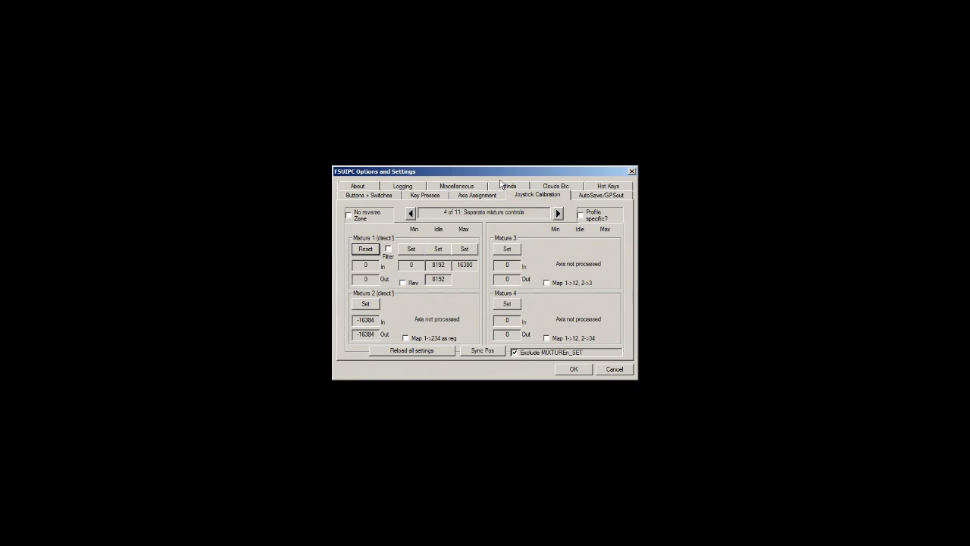
Step: Detect joystick 2's Y axis, assign it to Mixture1 sent direct to FSUIPC Calibration, and rescan to check the Mixture2 axis
{"action": "left_click", "coordinate": [491, 196]}
{"action": "left_click", "coordinate": [360, 207]}
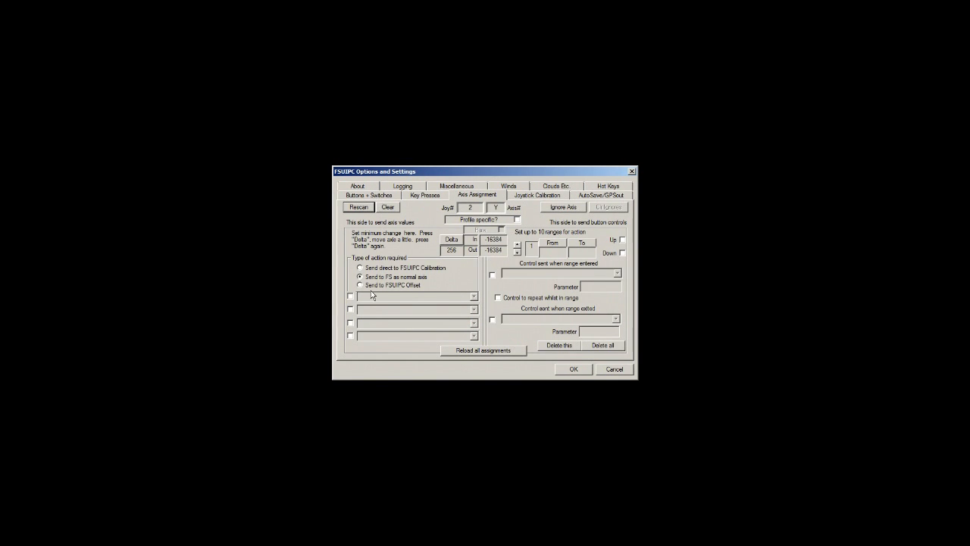
{"action": "left_click", "coordinate": [360, 267]}
{"action": "left_click", "coordinate": [350, 295]}
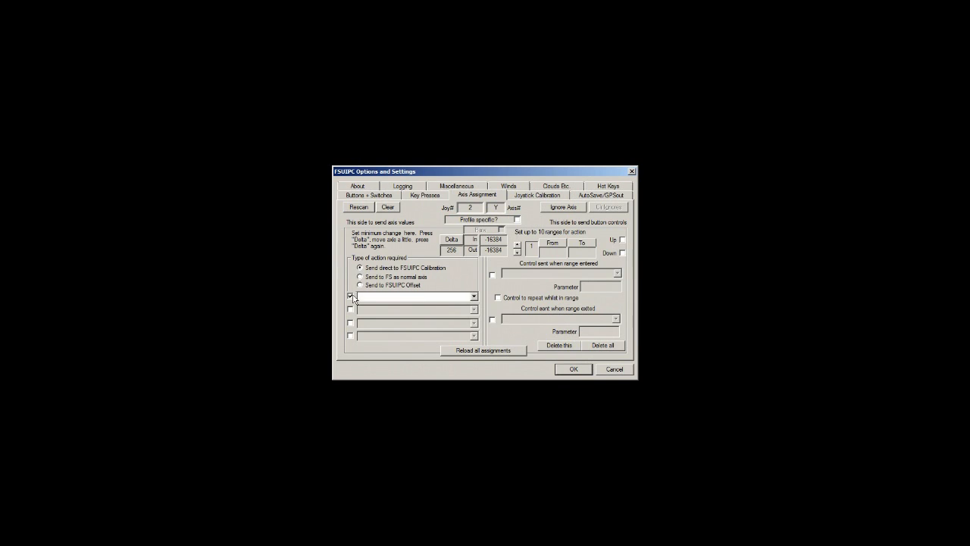
{"action": "left_click", "coordinate": [473, 298]}
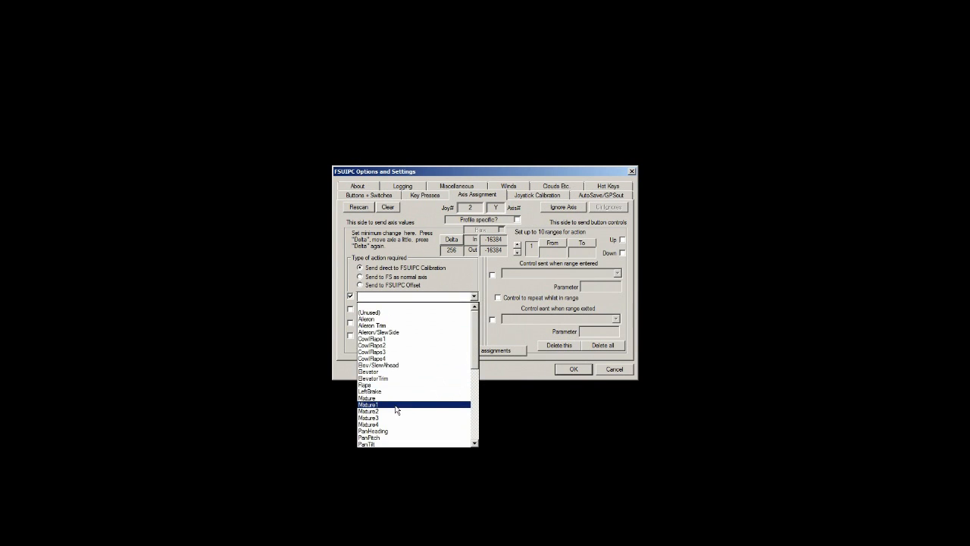
{"action": "left_click", "coordinate": [423, 404]}
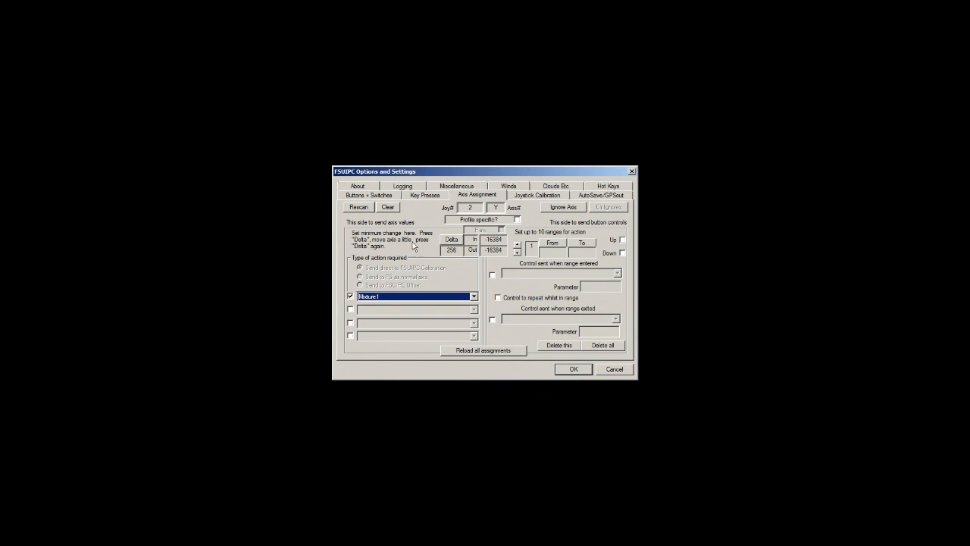
{"action": "left_click", "coordinate": [356, 208]}
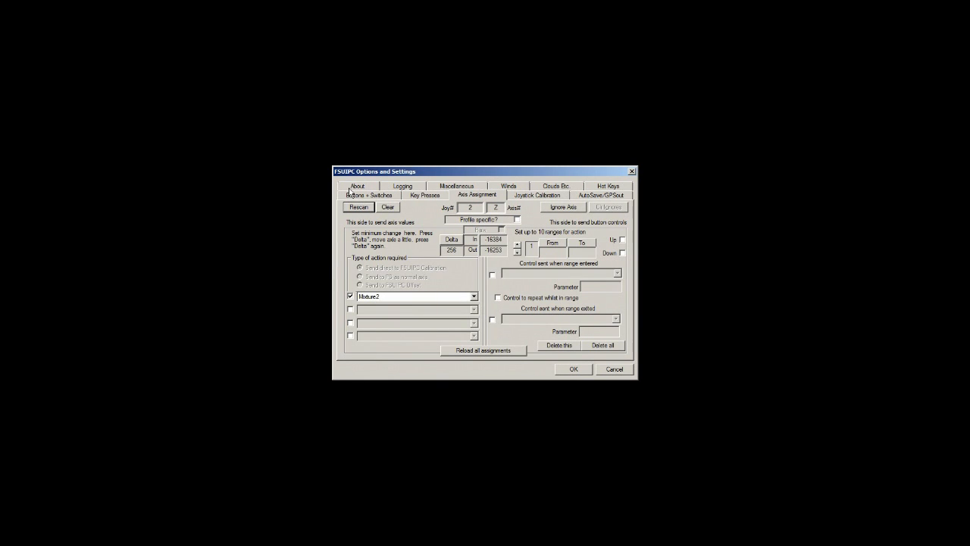
{"action": "left_click", "coordinate": [358, 207]}
Step: Reset the Mixture 1 calibration, enable it again and record the lever's maximum and minimum positions
{"action": "left_click", "coordinate": [537, 194]}
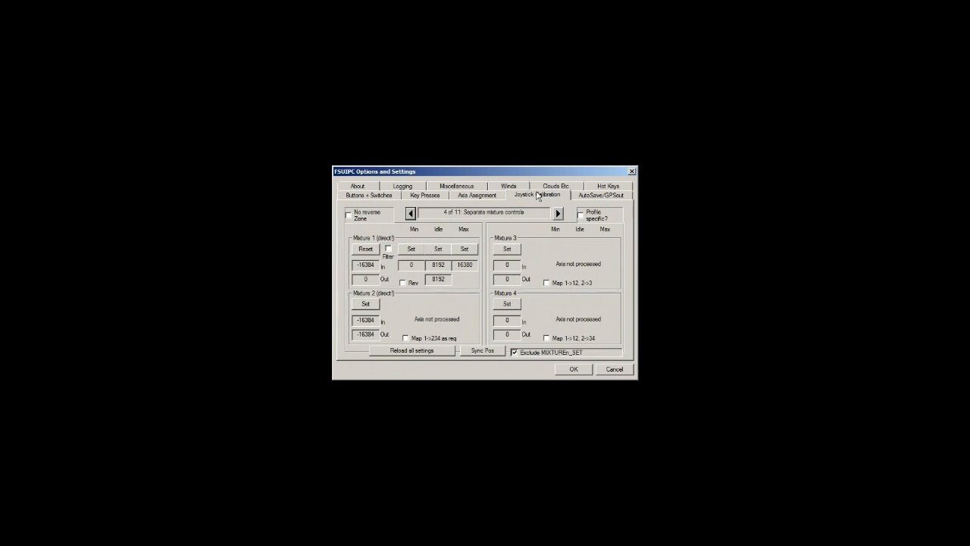
{"action": "left_click", "coordinate": [365, 250]}
{"action": "left_click", "coordinate": [364, 249]}
{"action": "left_click", "coordinate": [467, 249]}
{"action": "left_click", "coordinate": [412, 249]}
Step: Enable Mixture 2 calibration, record its maximum and minimum positions, and save the FSUIPC settings
{"action": "left_click", "coordinate": [366, 303]}
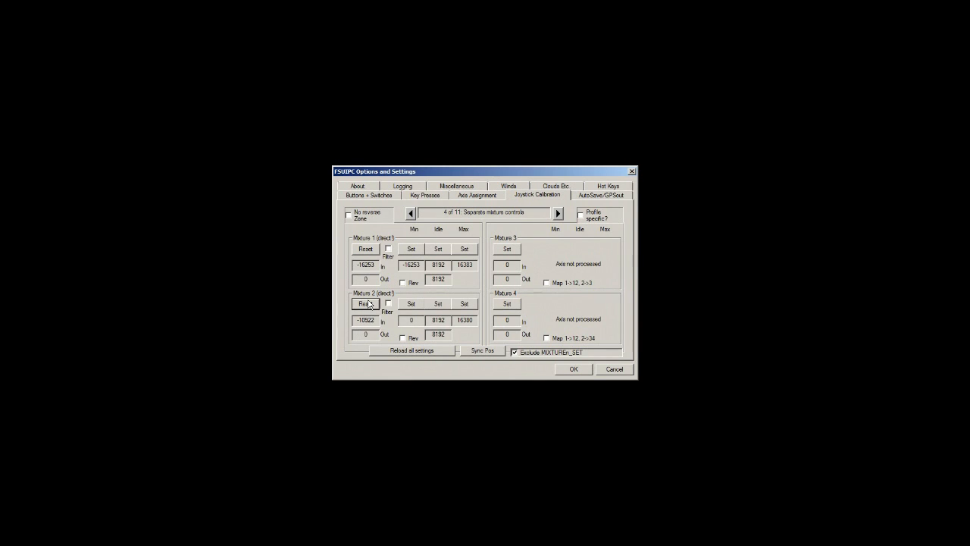
{"action": "left_click", "coordinate": [474, 305]}
{"action": "left_click", "coordinate": [417, 305]}
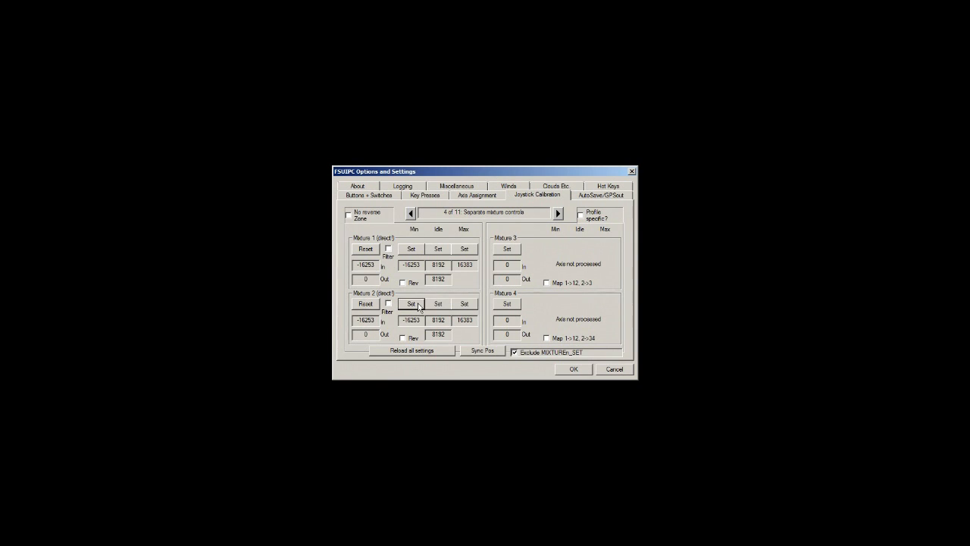
{"action": "left_click", "coordinate": [582, 372]}
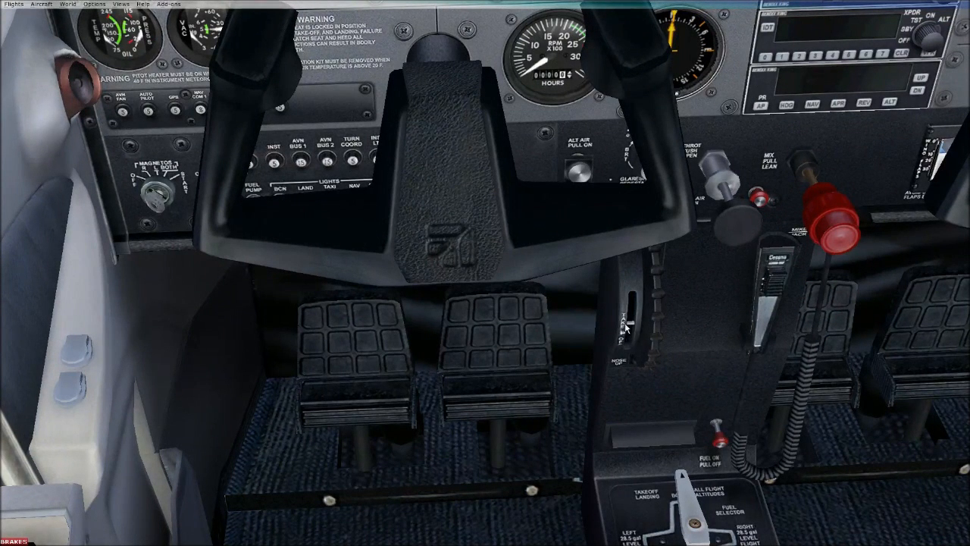
Step: Reopen FSUIPC's button assignments and enable joystick 3's button 4 for an FS control
{"action": "left_click", "coordinate": [170, 5]}
{"action": "left_click", "coordinate": [174, 15]}
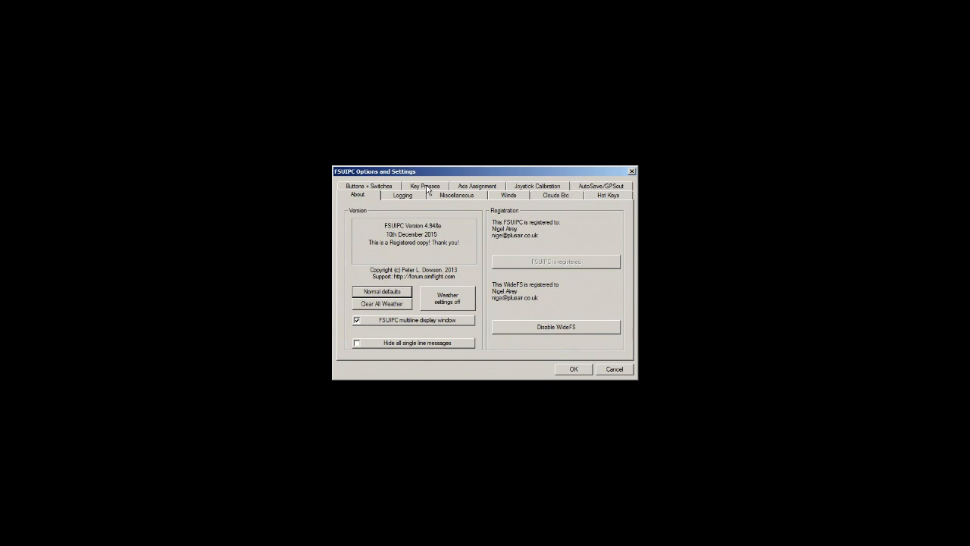
{"action": "left_click", "coordinate": [385, 188]}
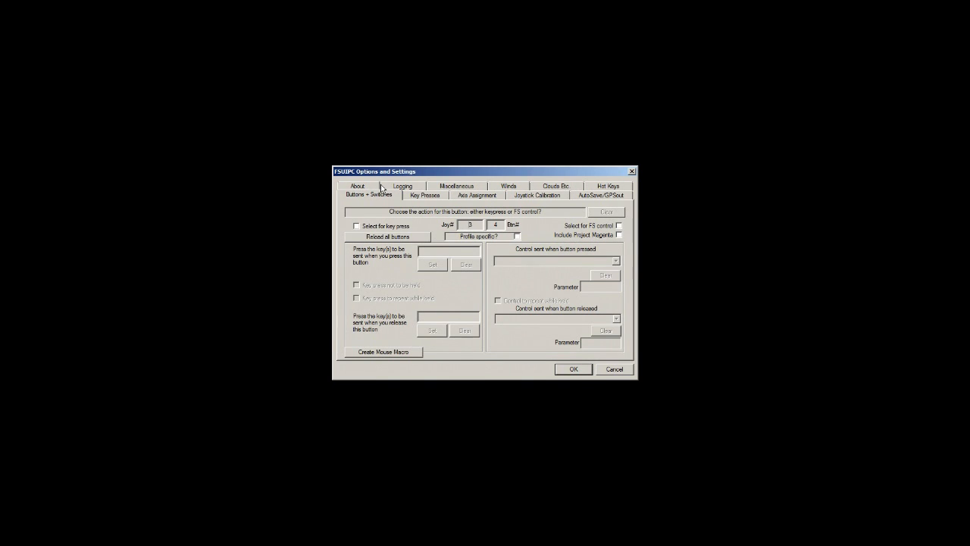
{"action": "left_click", "coordinate": [618, 226]}
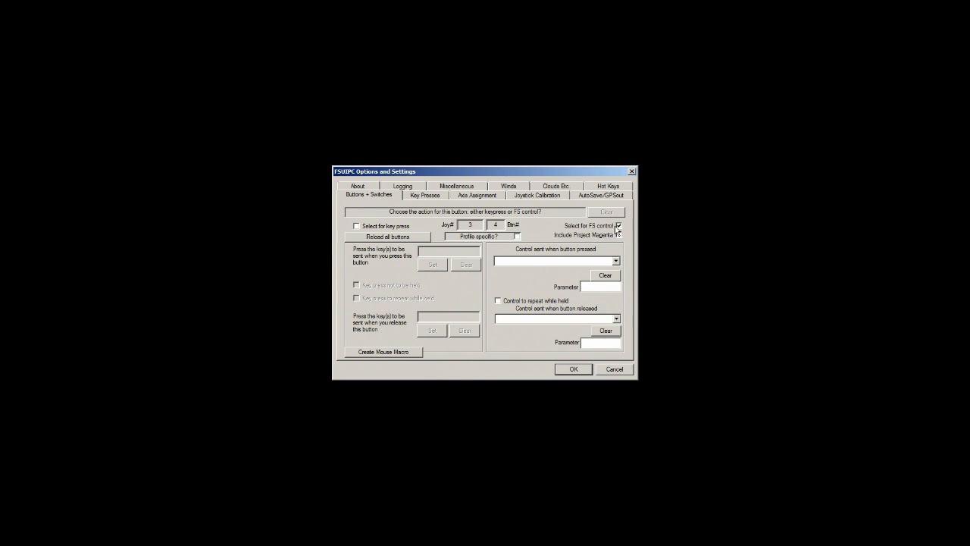
Step: Set joystick 3's button 4 to send Elev Trim Dn when pressed, repeating while held
{"action": "left_click", "coordinate": [615, 261]}
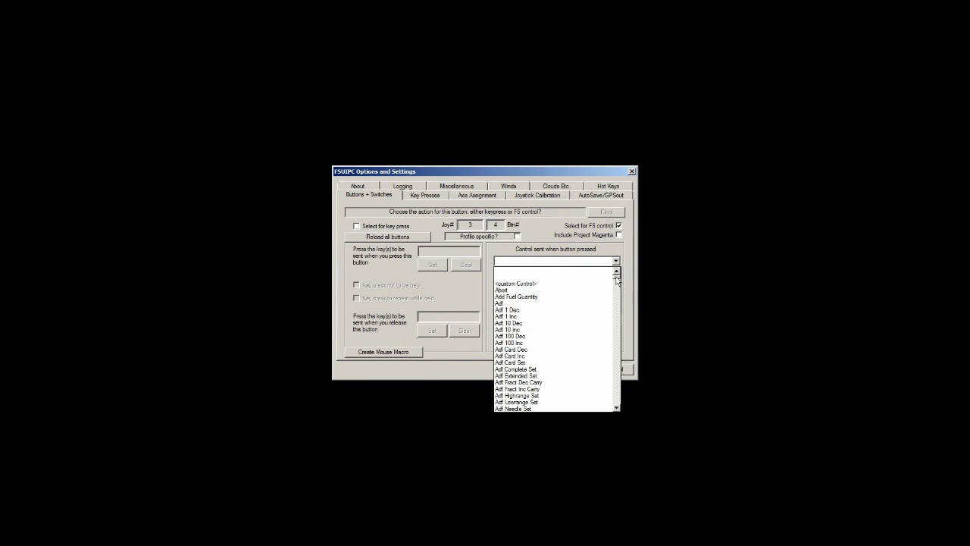
{"action": "left_click_drag", "start_coordinate": [616, 280], "coordinate": [614, 391]}
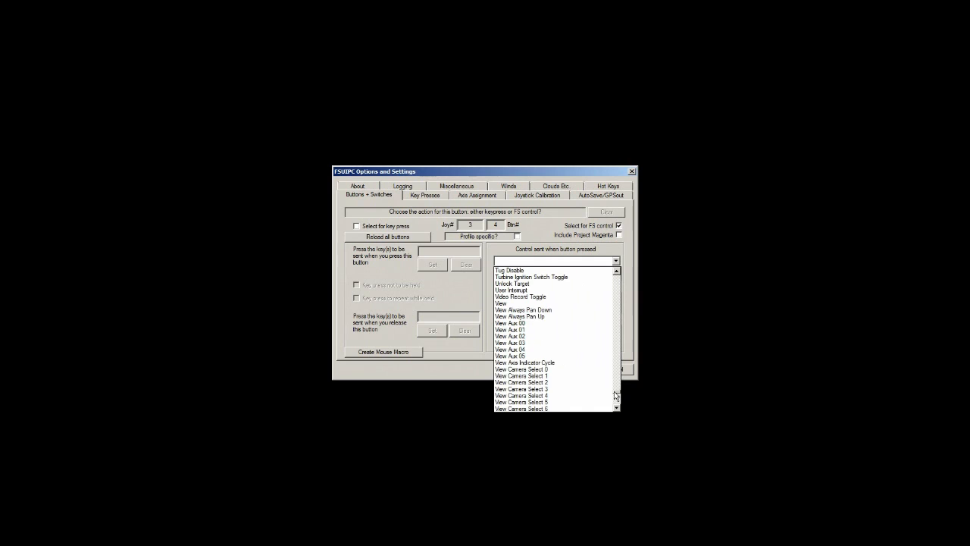
{"action": "scroll", "coordinate": [570, 375], "scroll_direction": "up", "scroll_amount": 6}
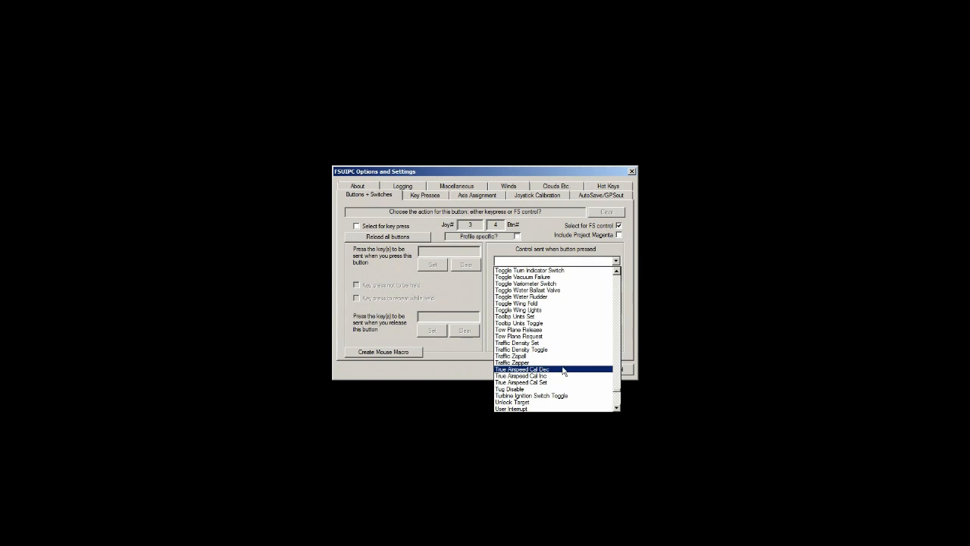
{"action": "scroll", "coordinate": [567, 369], "scroll_direction": "up", "scroll_amount": 10}
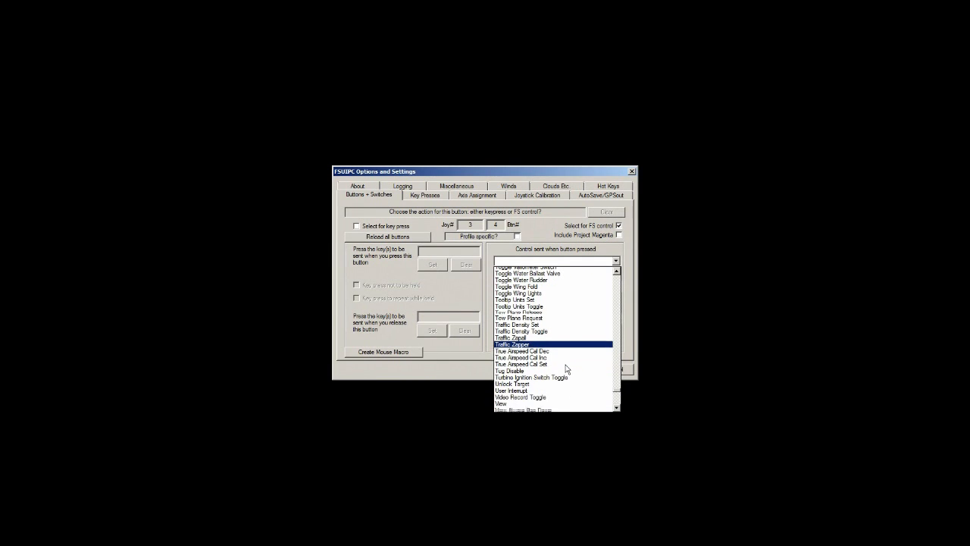
{"action": "left_click", "coordinate": [617, 372]}
{"action": "left_click_drag", "start_coordinate": [617, 372], "coordinate": [619, 314]}
{"action": "scroll", "coordinate": [594, 325], "scroll_direction": "up", "scroll_amount": 6}
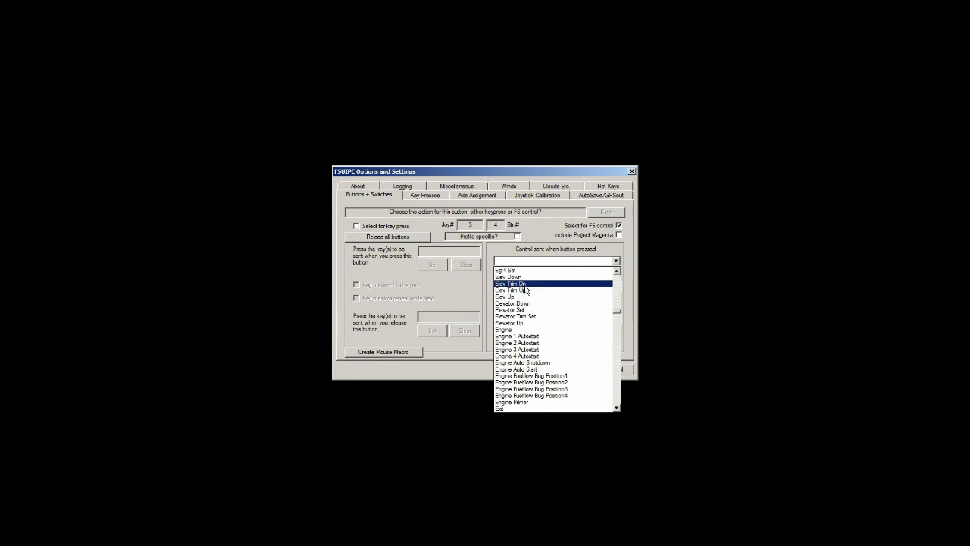
{"action": "left_click", "coordinate": [529, 285]}
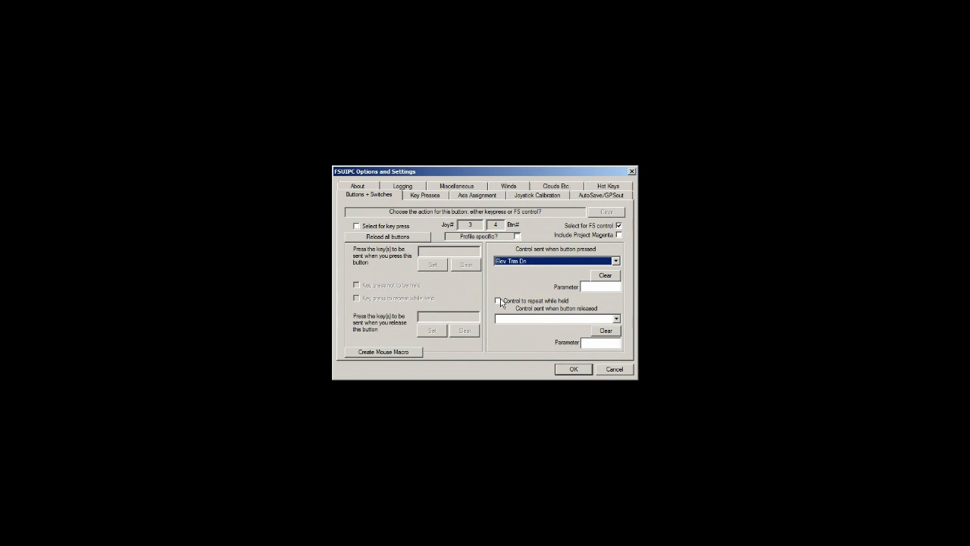
{"action": "left_click", "coordinate": [503, 300]}
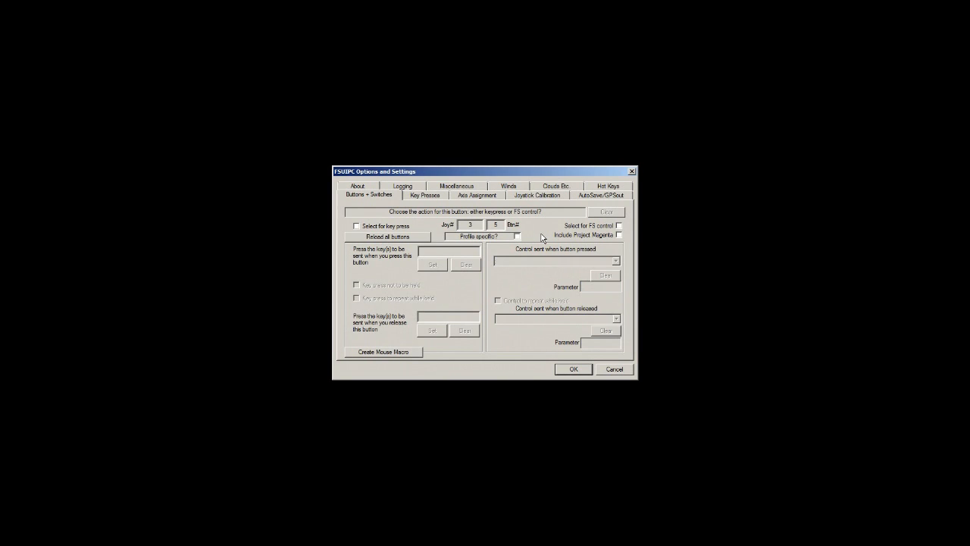
Step: Set joystick 3's button 5 to send the FS control Elev Trim Up, repeating while held, and save the settings
{"action": "left_click", "coordinate": [619, 226]}
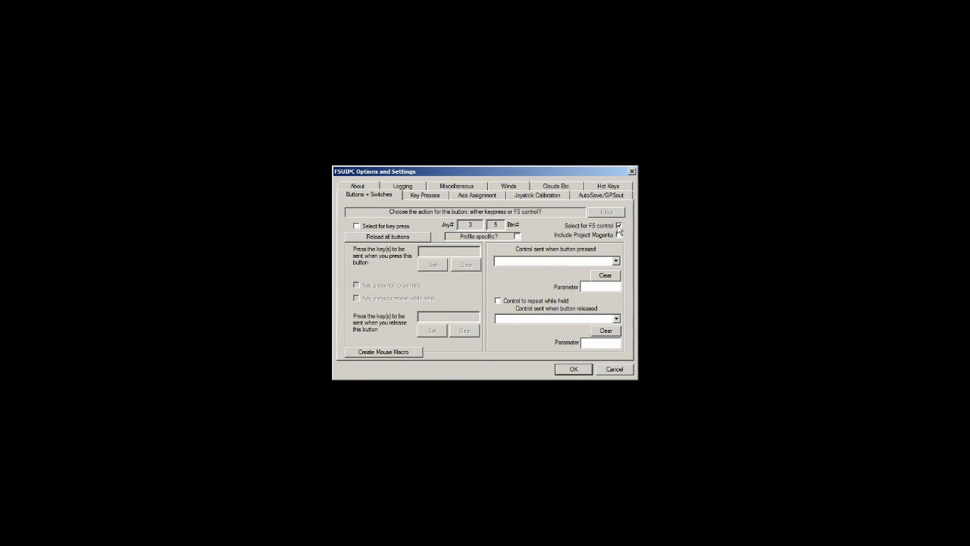
{"action": "left_click", "coordinate": [615, 260]}
{"action": "left_click_drag", "start_coordinate": [617, 277], "coordinate": [617, 315]}
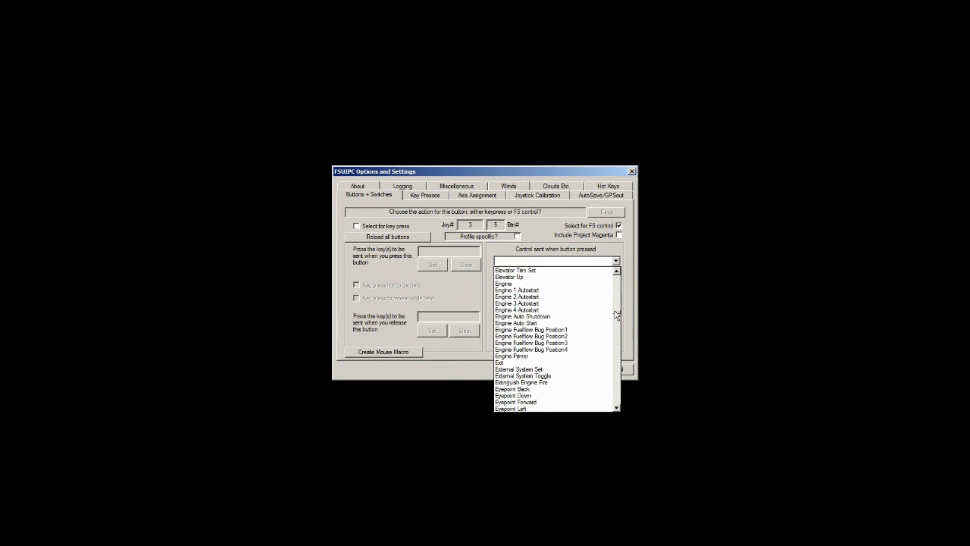
{"action": "scroll", "coordinate": [580, 318], "scroll_direction": "up", "scroll_amount": 2}
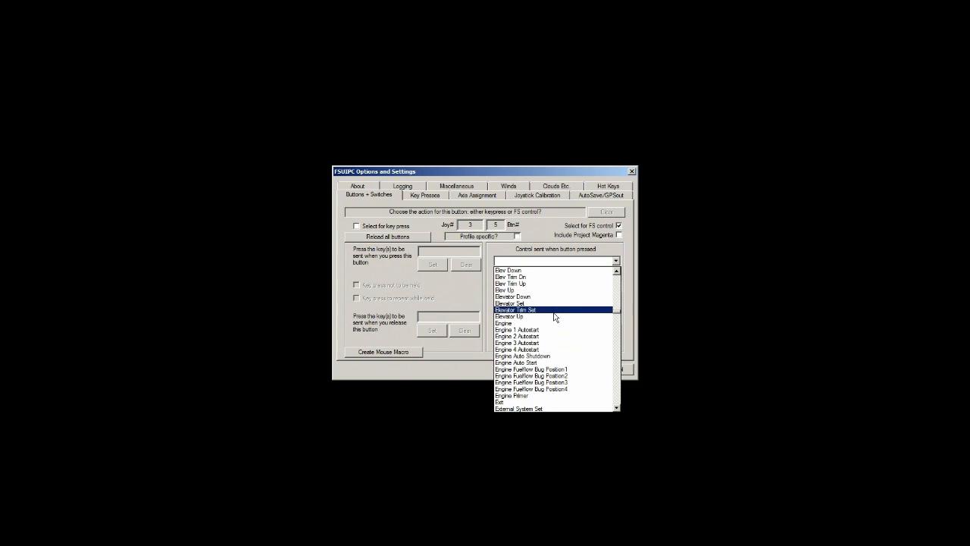
{"action": "scroll", "coordinate": [554, 310], "scroll_direction": "up", "scroll_amount": 1}
{"action": "left_click", "coordinate": [553, 303]}
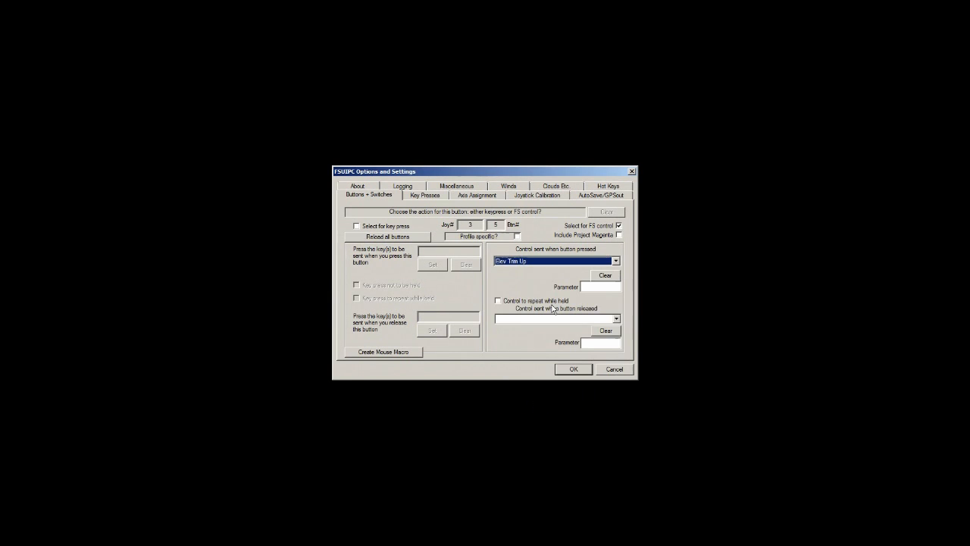
{"action": "left_click", "coordinate": [501, 304]}
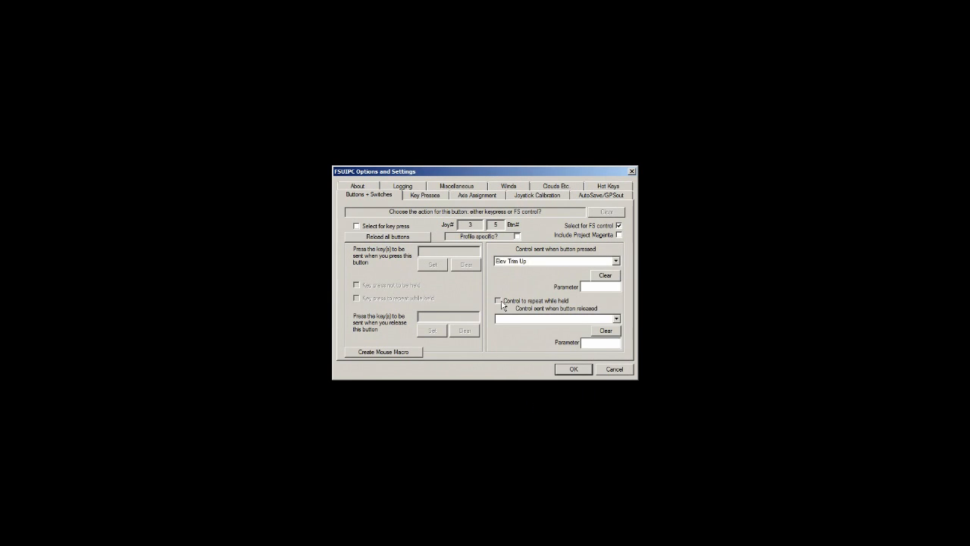
{"action": "left_click", "coordinate": [563, 369]}
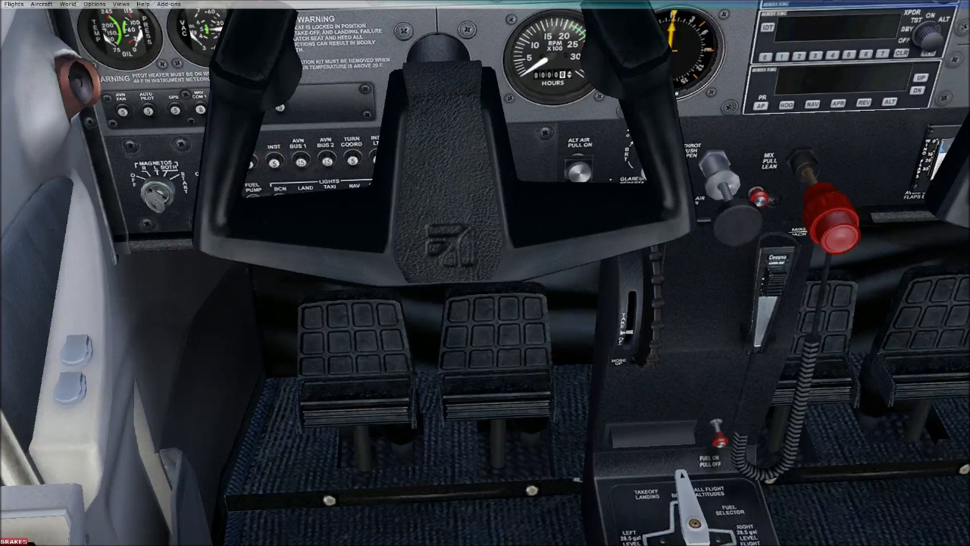
Step: Test the elevator trim in both directions while checking the trim indicator in the virtual cockpit
{"action": "key", "text": "KP_1"}
{"action": "key", "text": "KP_1"}
{"action": "key", "text": "KP_1"}
{"action": "key", "text": "KP_8"}
{"action": "key", "text": "KP_2"}
{"action": "key", "text": "KP_1"}
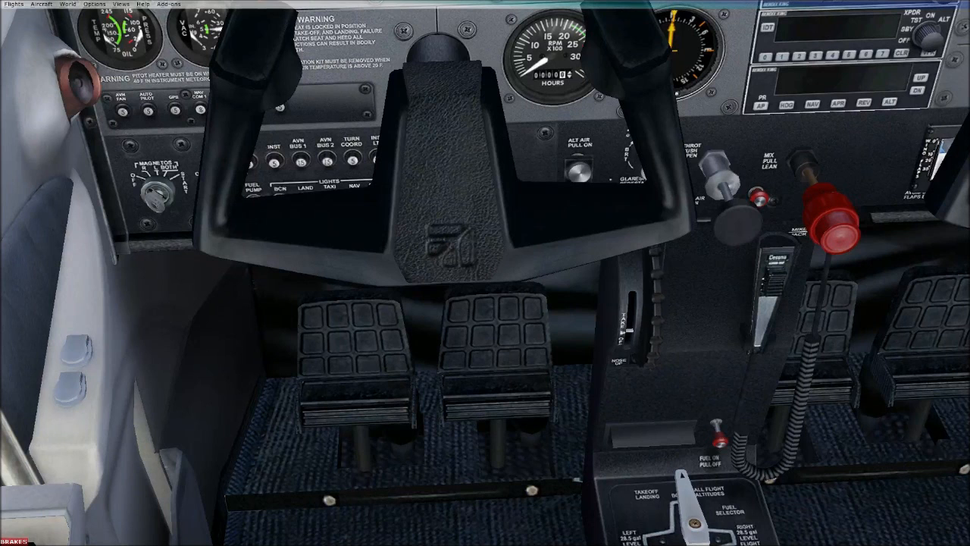
{"action": "key", "text": "KP_1"}
Step: Reset the cockpit view, look down at the instrument panel, and open FSUIPC's Miscellaneous options
{"action": "key", "text": "ctrl+space"}
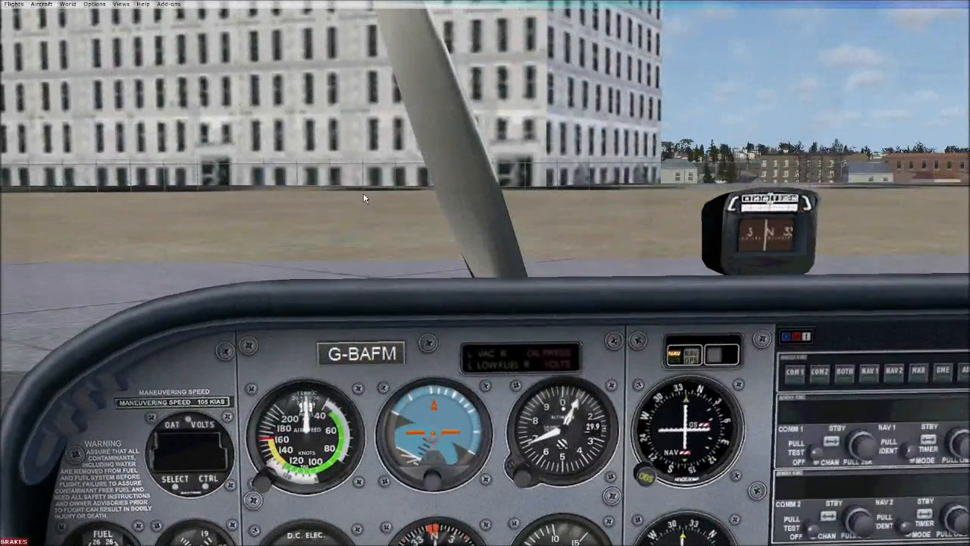
{"action": "key", "text": "shift+KP_2"}
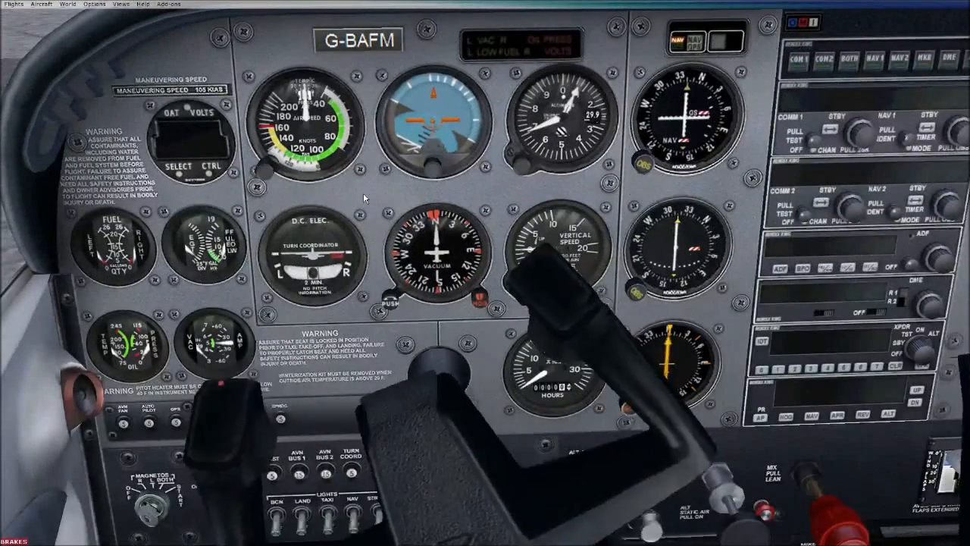
{"action": "left_click", "coordinate": [169, 5]}
{"action": "left_click", "coordinate": [174, 19]}
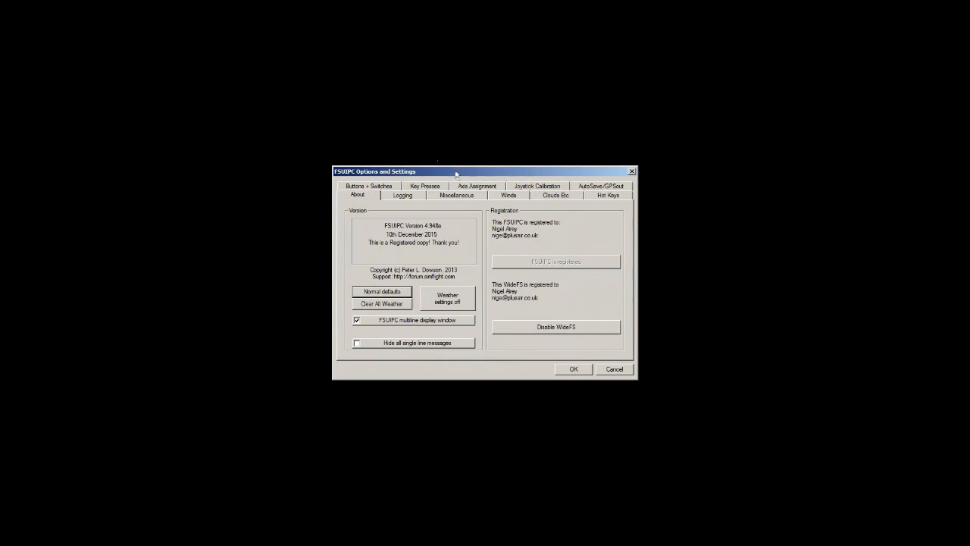
{"action": "left_click", "coordinate": [464, 194]}
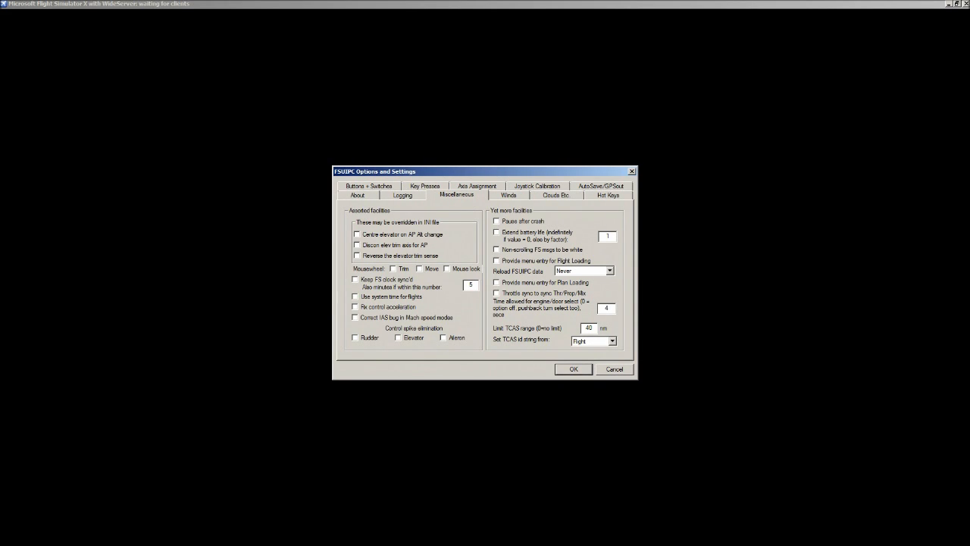
Step: Bring the browser window with the FSUIPC tutorial PDF onto this screen and return to its first page
{"action": "left_click_drag", "start_coordinate": [962, 76], "coordinate": [327, 70]}
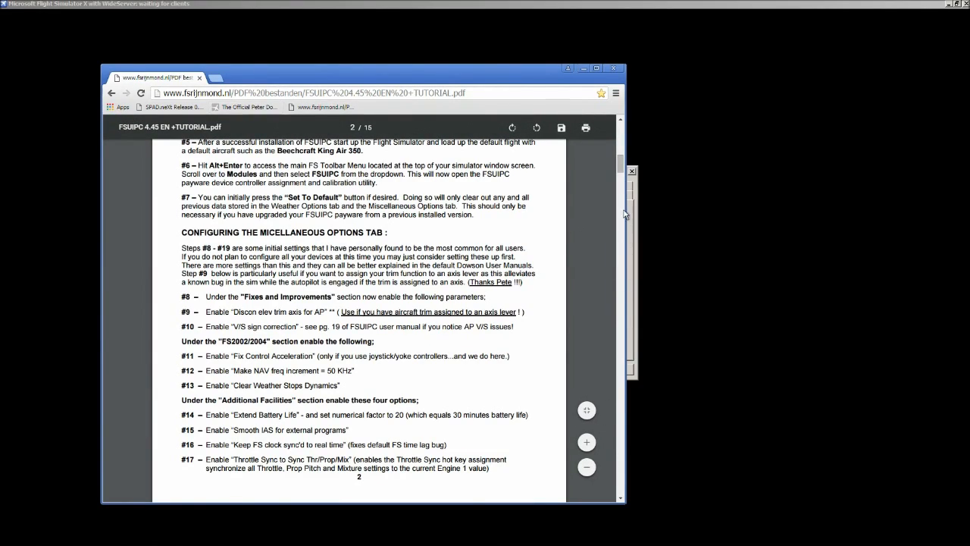
{"action": "left_click_drag", "start_coordinate": [620, 168], "coordinate": [620, 139]}
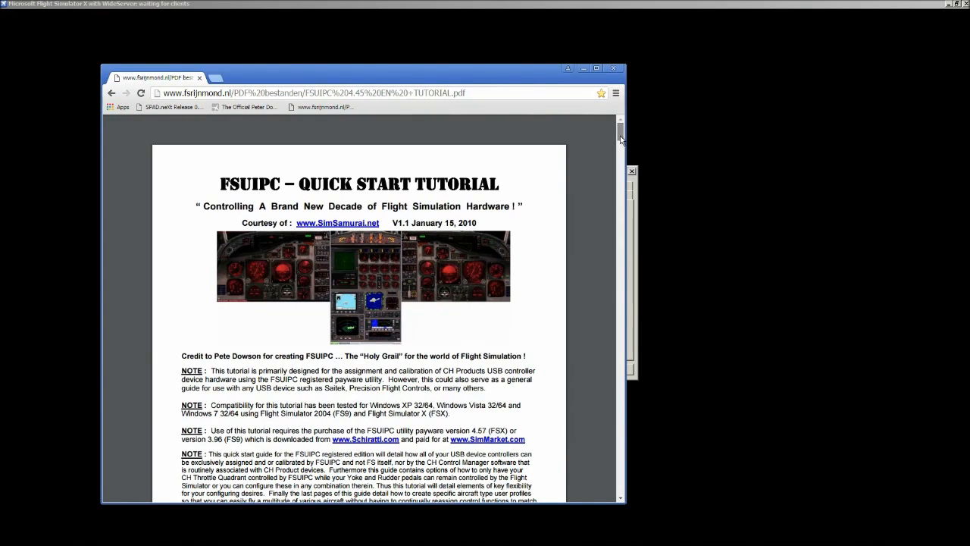
Step: Skim the tutorial PDF from the miscellaneous options section to Creating User Profiles With FSUIPC, and return to the miscellaneous options section
{"action": "left_click_drag", "start_coordinate": [620, 138], "coordinate": [618, 173]}
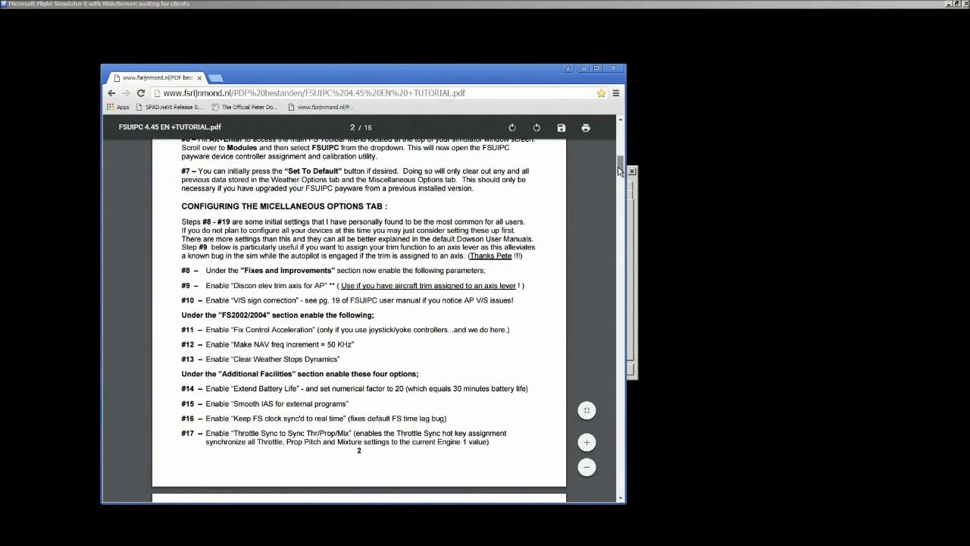
{"action": "left_click_drag", "start_coordinate": [619, 174], "coordinate": [599, 433]}
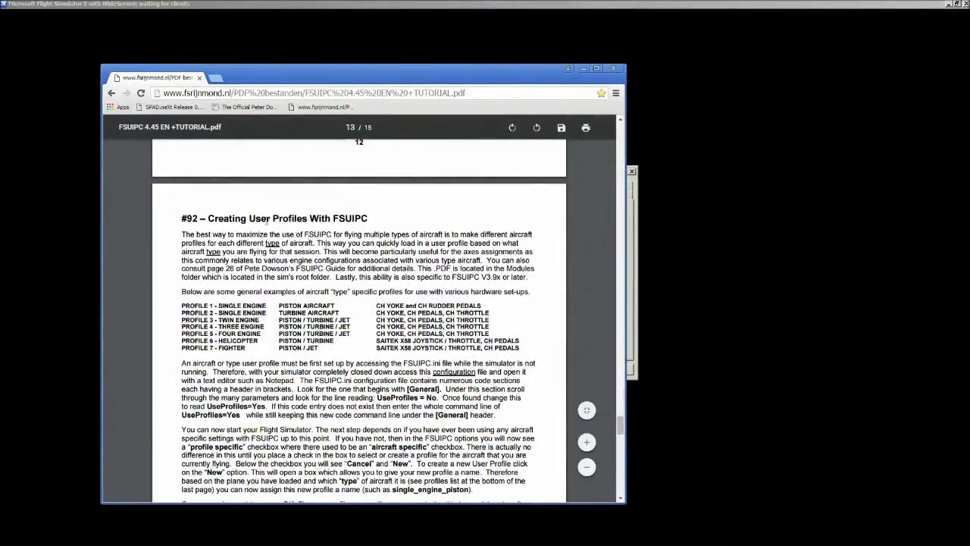
{"action": "left_click_drag", "start_coordinate": [620, 428], "coordinate": [620, 172]}
Step: Place the FSUIPC options dialog and the tutorial PDF side by side to compare the Miscellaneous settings with the guide
{"action": "left_click_drag", "start_coordinate": [487, 70], "coordinate": [943, 97]}
{"action": "left_click_drag", "start_coordinate": [461, 172], "coordinate": [276, 167]}
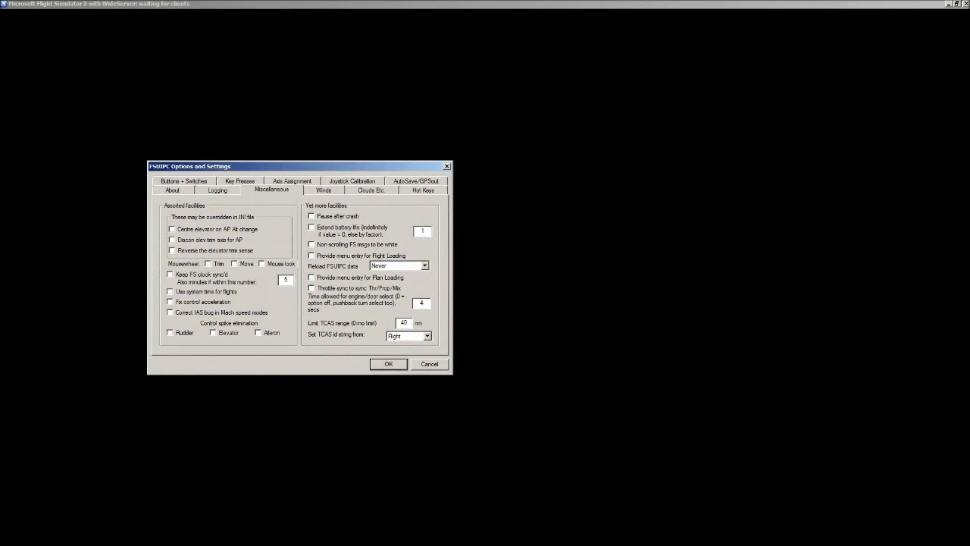
{"action": "key", "text": "alt+Tab"}
{"action": "left_click_drag", "start_coordinate": [951, 89], "coordinate": [455, 82]}
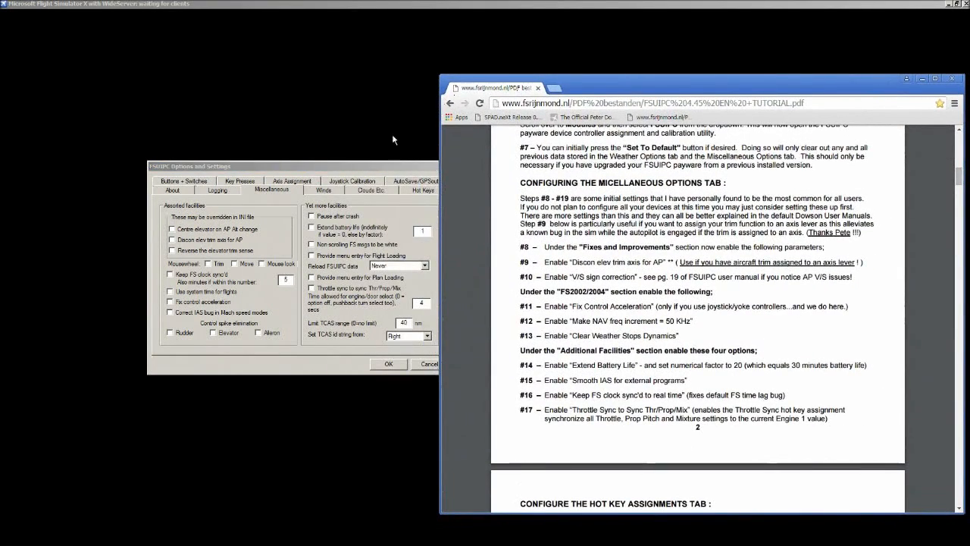
{"action": "left_click_drag", "start_coordinate": [389, 169], "coordinate": [339, 169]}
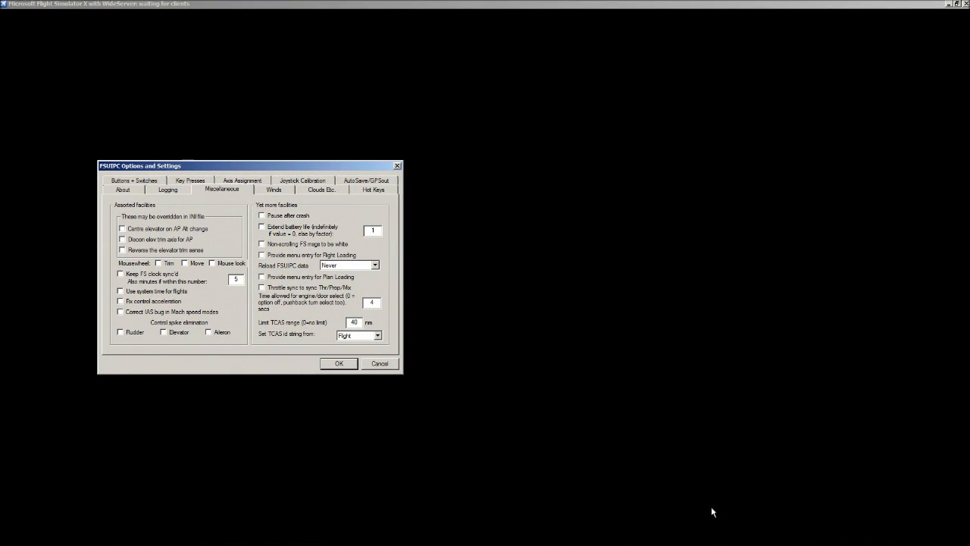
{"action": "left_click", "coordinate": [90, 543]}
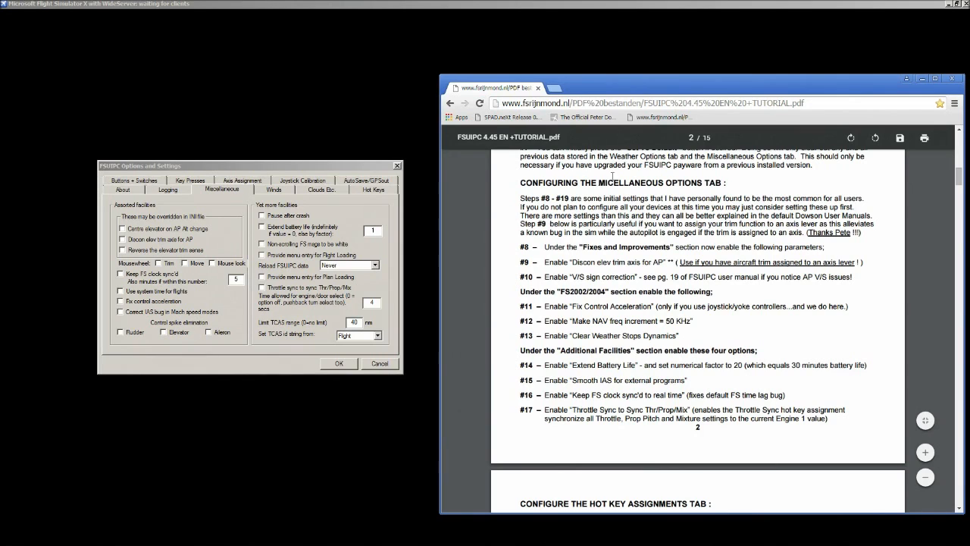
Step: Move the PDF aside and enable Discon elev trim axis for AP, Keep FS clock sync'd, and spike elimination for rudder, elevator and aileron
{"action": "left_click_drag", "start_coordinate": [629, 87], "coordinate": [969, 88]}
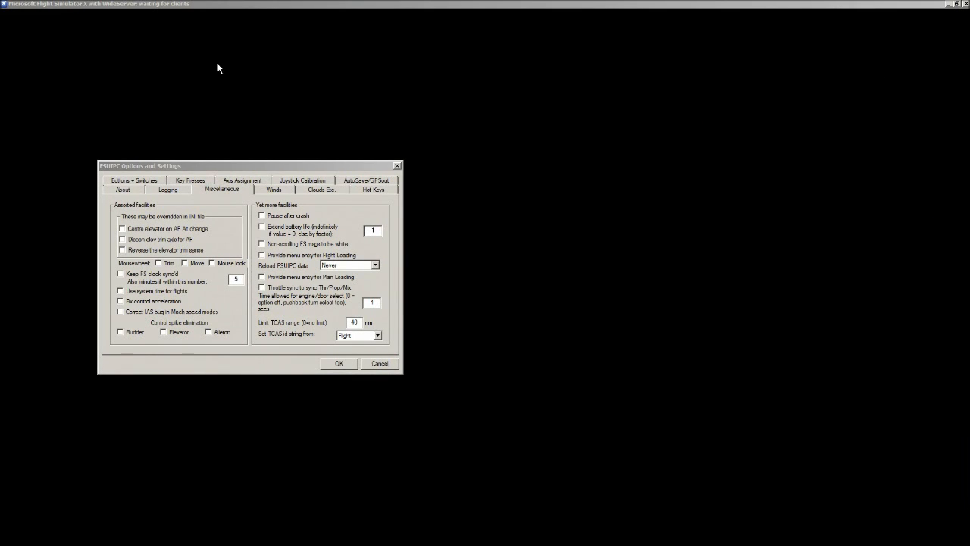
{"action": "left_click_drag", "start_coordinate": [296, 167], "coordinate": [690, 207]}
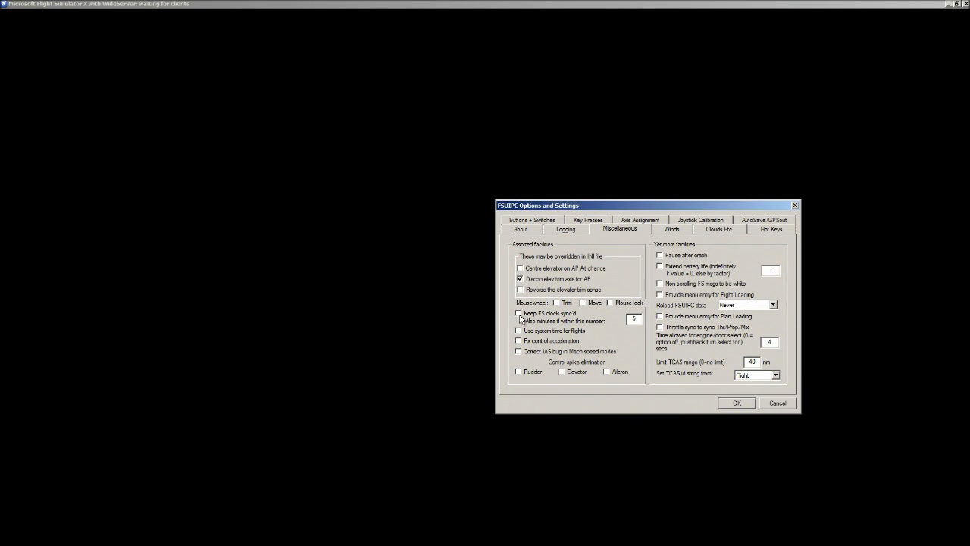
{"action": "left_click", "coordinate": [519, 314]}
{"action": "left_click", "coordinate": [520, 373]}
{"action": "left_click", "coordinate": [567, 373]}
{"action": "left_click", "coordinate": [607, 372]}
Step: Enable Extend battery life with a factor of 20 and turn on Throttle sync to sync Thr/Prop/Mix
{"action": "left_click", "coordinate": [660, 267]}
{"action": "double_click", "coordinate": [770, 270]}
{"action": "type", "text": "20"}
{"action": "left_click", "coordinate": [661, 327]}
Step: On the separate throttles calibration page, reset Throttle 2, set its maximum, reverse and idle points again, and save the settings
{"action": "left_click", "coordinate": [696, 221]}
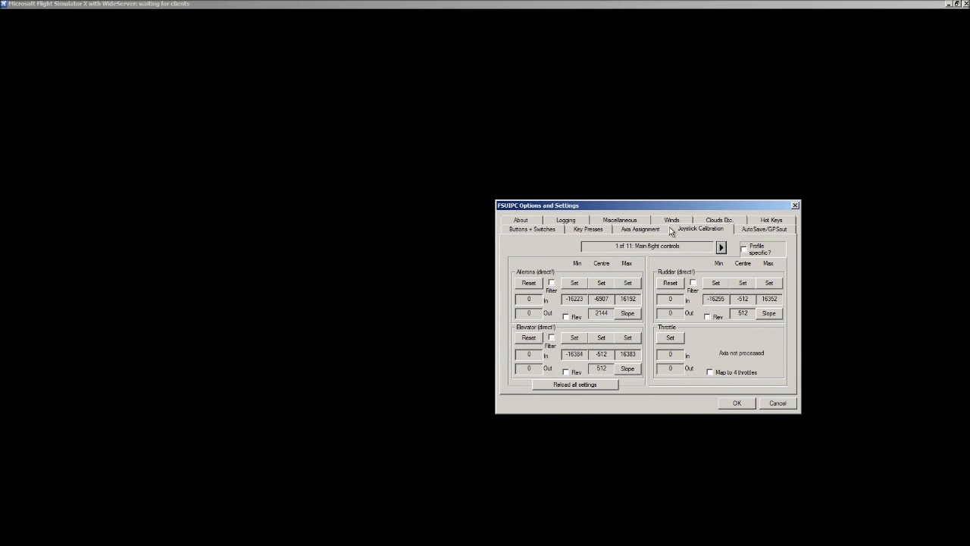
{"action": "left_click", "coordinate": [721, 248]}
{"action": "left_click", "coordinate": [721, 248]}
{"action": "left_click", "coordinate": [720, 248]}
{"action": "left_click", "coordinate": [574, 247]}
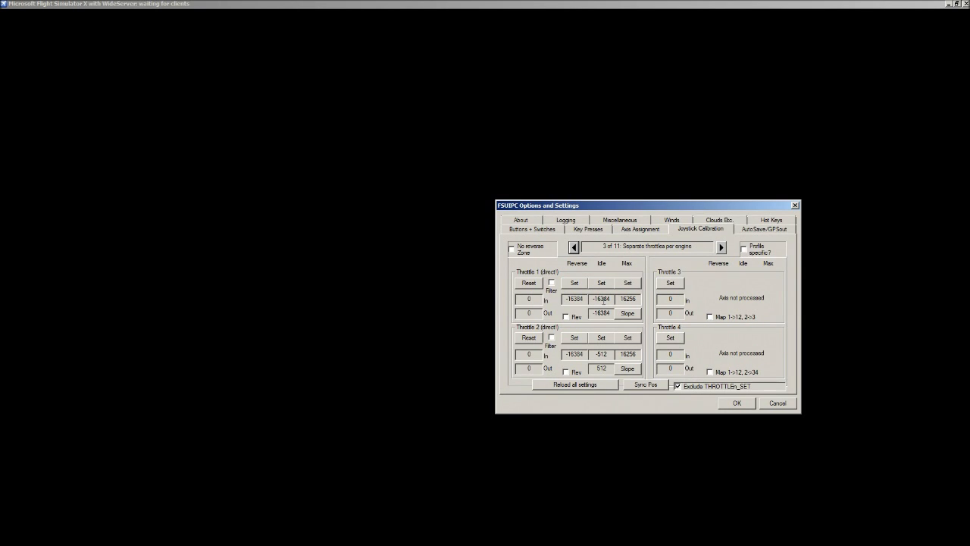
{"action": "left_click", "coordinate": [601, 338]}
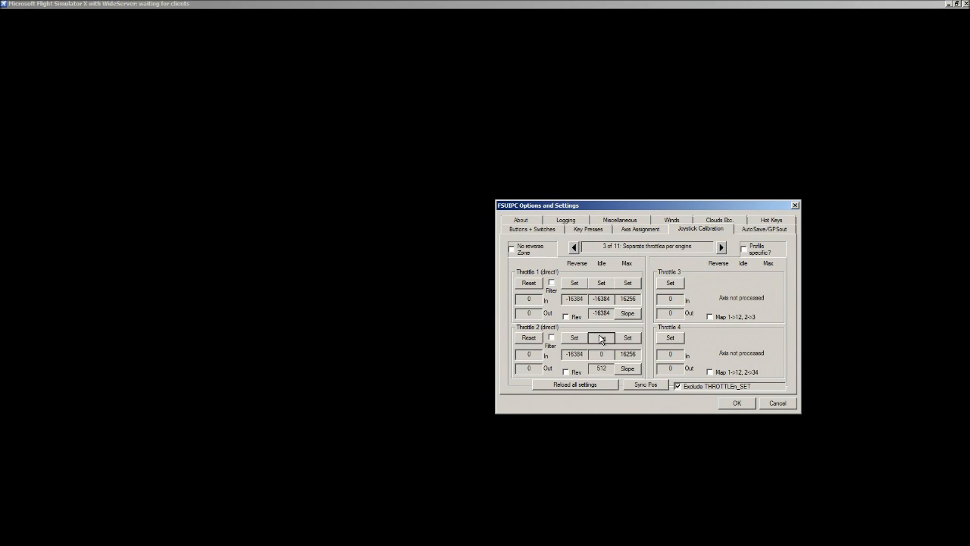
{"action": "left_click", "coordinate": [529, 339]}
{"action": "left_click", "coordinate": [529, 338]}
{"action": "left_click", "coordinate": [627, 337]}
{"action": "left_click", "coordinate": [574, 338]}
{"action": "left_click", "coordinate": [606, 338]}
{"action": "left_click", "coordinate": [737, 404]}
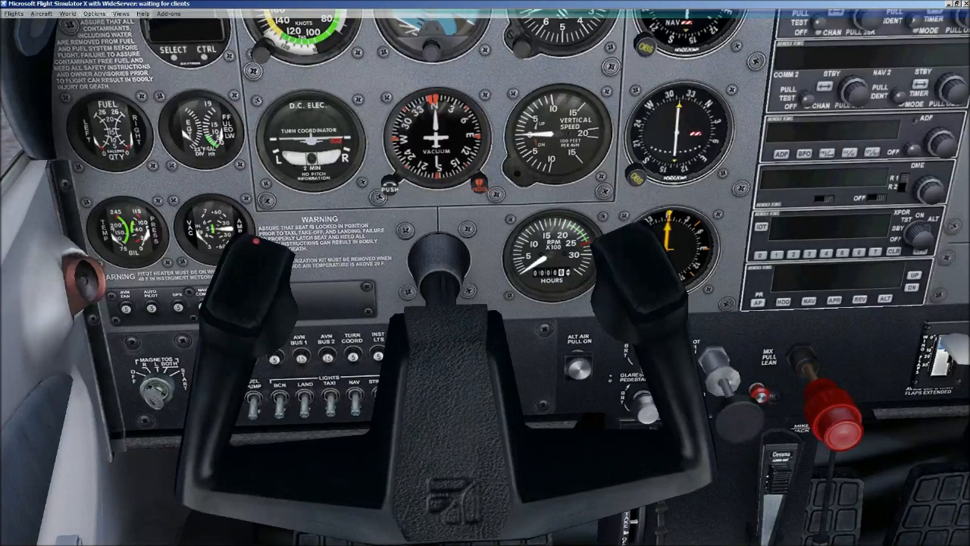
Step: Reopen the FSUIPC options, and switch to the browser in a maximised window to open the bookmarked SPAD.neXt Release 0.8 page
{"action": "left_click", "coordinate": [156, 14]}
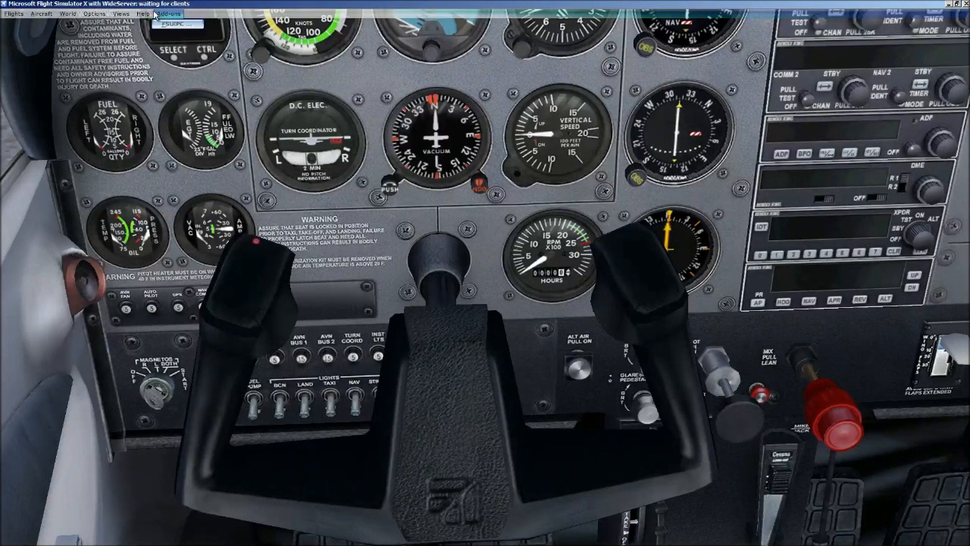
{"action": "left_click", "coordinate": [163, 24]}
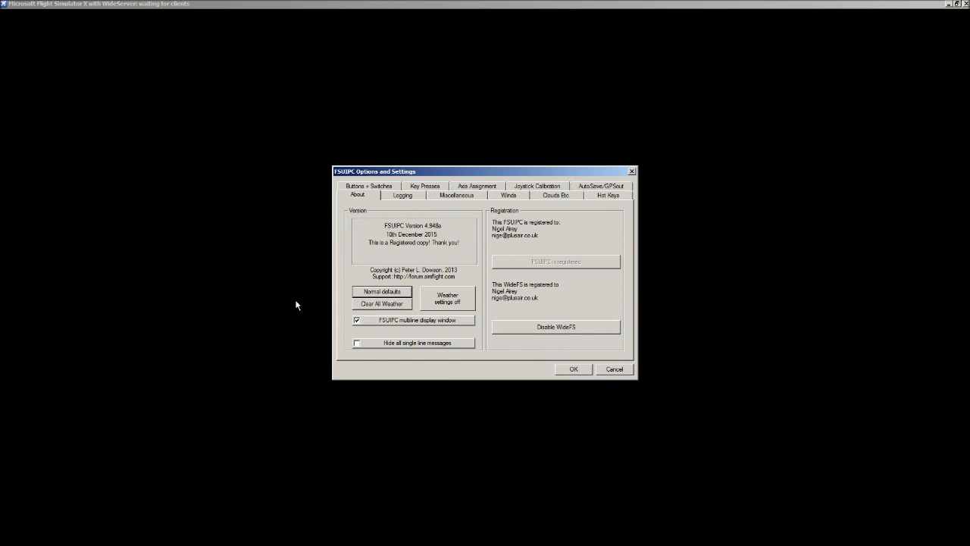
{"action": "key", "text": "alt+Tab"}
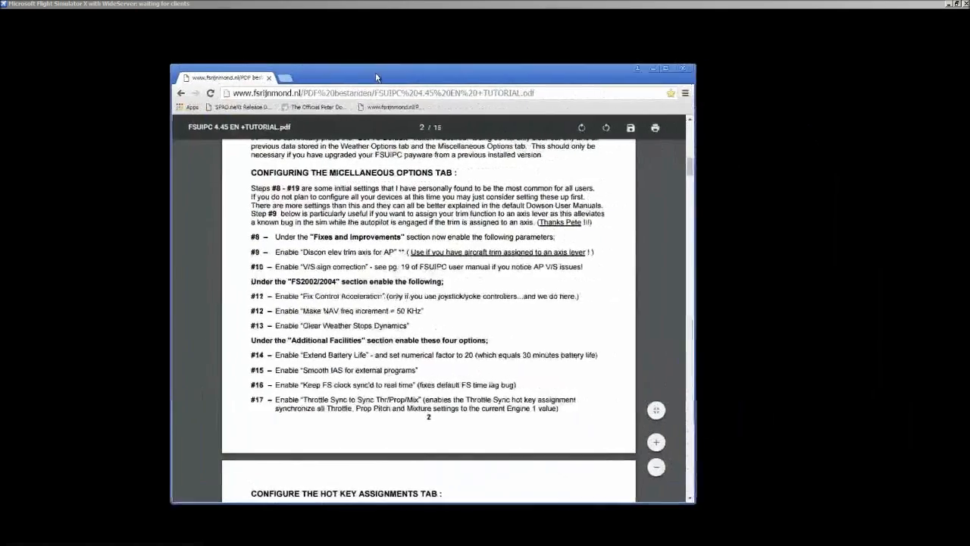
{"action": "left_click_drag", "start_coordinate": [381, 74], "coordinate": [383, 59]}
{"action": "left_click", "coordinate": [651, 56]}
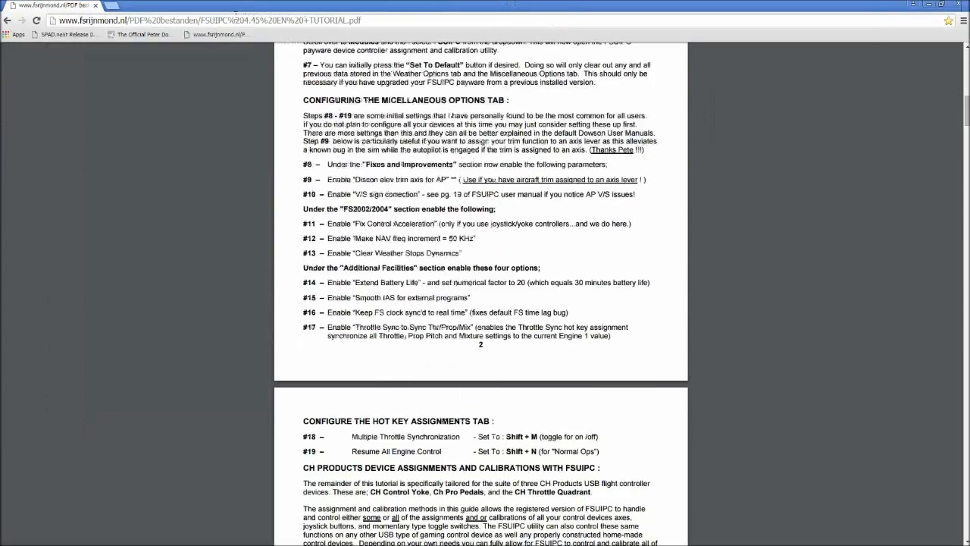
{"action": "left_click", "coordinate": [68, 34]}
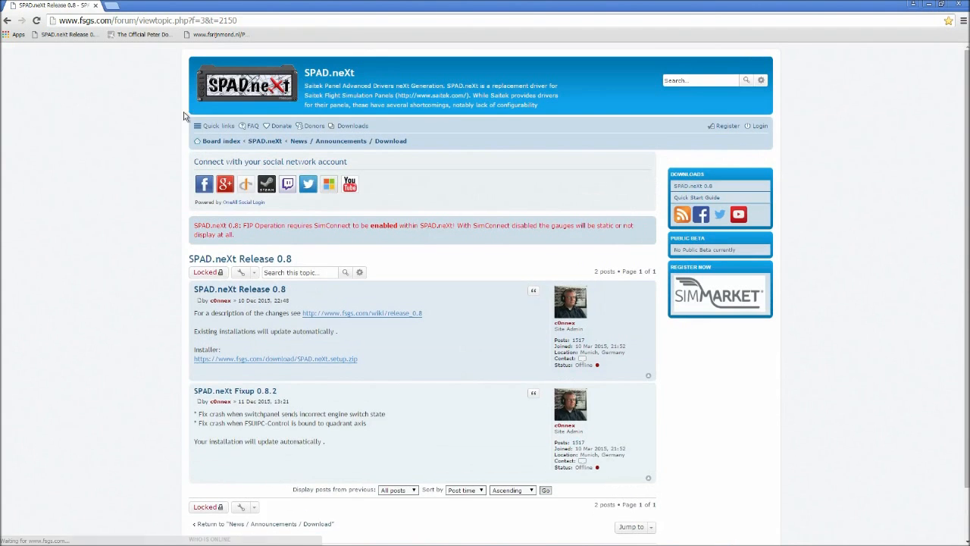